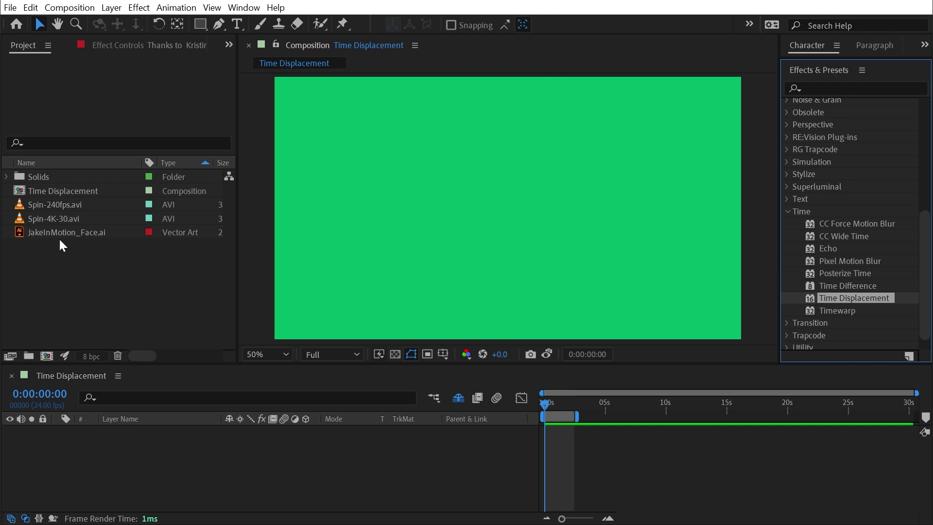
Add JakeInMotion_Face.ai to the composition as a 3D layer and reveal its rotation properties
{"action": "left_click_drag", "start_coordinate": [60, 237], "coordinate": [170, 448]}
{"action": "left_click", "coordinate": [306, 431]}
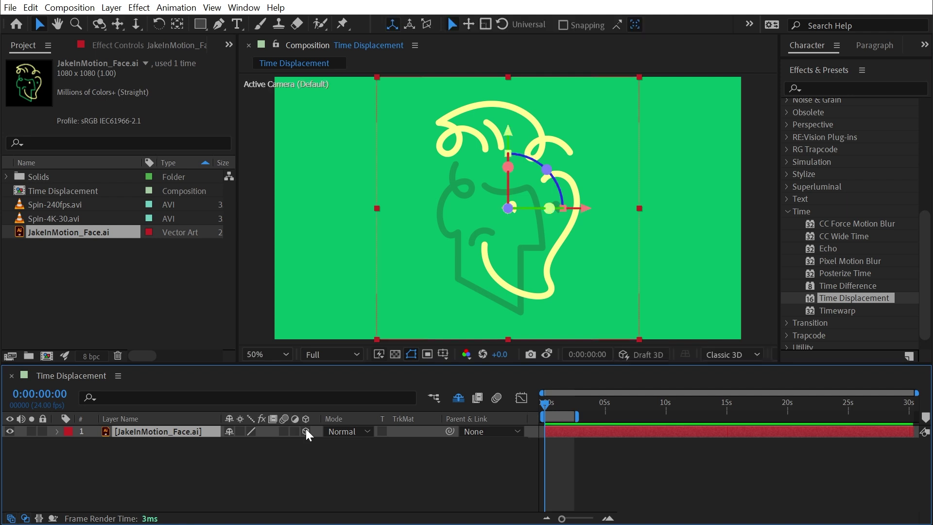
{"action": "key", "text": "r"}
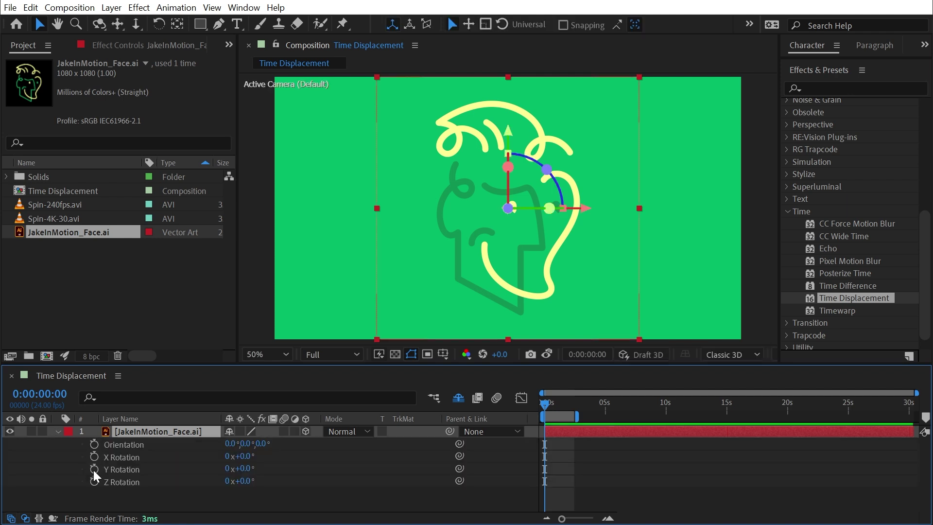
Keyframe the face layer's Y Rotation to make one full revolution from the first frame to 0:00:01:00, and preview it
{"action": "left_click", "coordinate": [94, 469]}
{"action": "left_click_drag", "start_coordinate": [558, 407], "coordinate": [557, 409]}
{"action": "left_click", "coordinate": [233, 469]}
{"action": "type", "text": "1"}
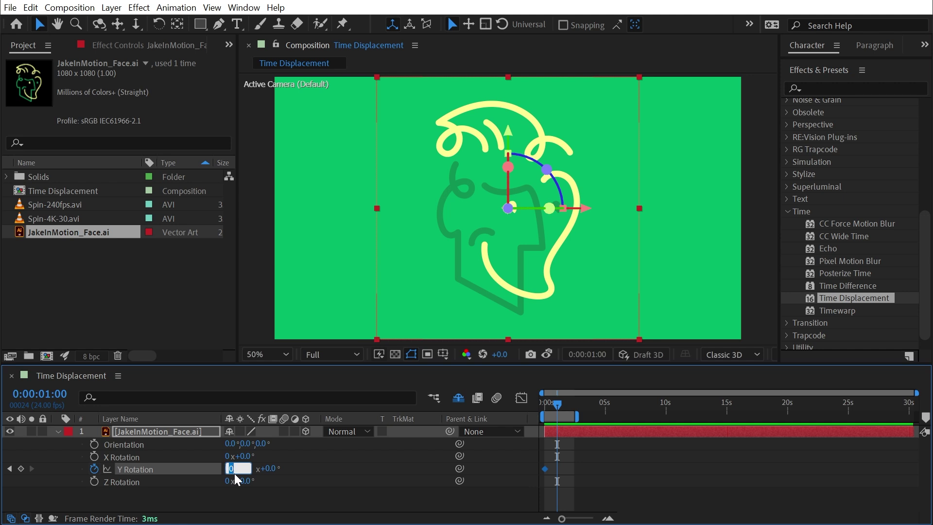
{"action": "key", "text": "Return"}
{"action": "scroll", "coordinate": [596, 460], "scroll_direction": "up", "scroll_amount": 3}
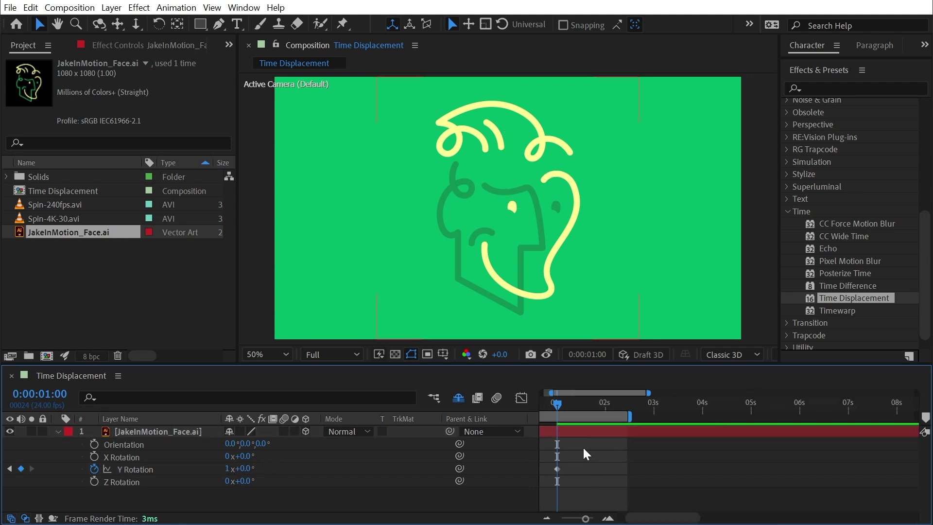
{"action": "key", "text": "Home"}
{"action": "key", "text": "space"}
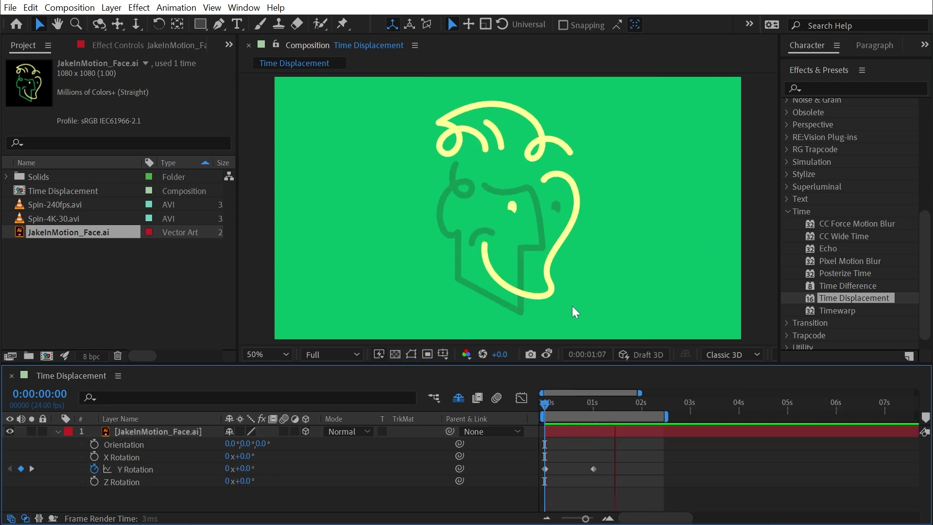
Move the second Y Rotation keyframe to 0:00:03:00, extend the work area just past 4 seconds, and preview the slower spin
{"action": "left_click_drag", "start_coordinate": [594, 469], "coordinate": [671, 469]}
{"action": "left_click", "coordinate": [691, 406]}
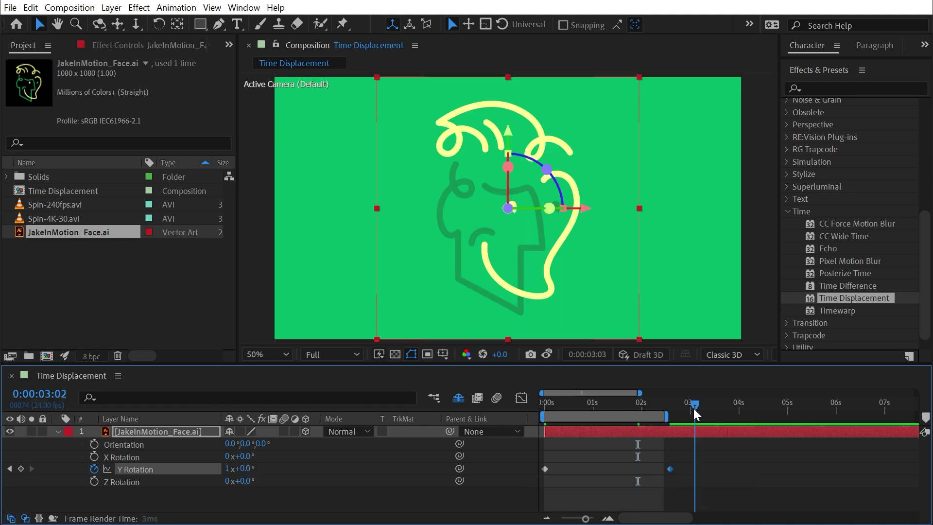
{"action": "left_click_drag", "start_coordinate": [672, 468], "coordinate": [693, 468]}
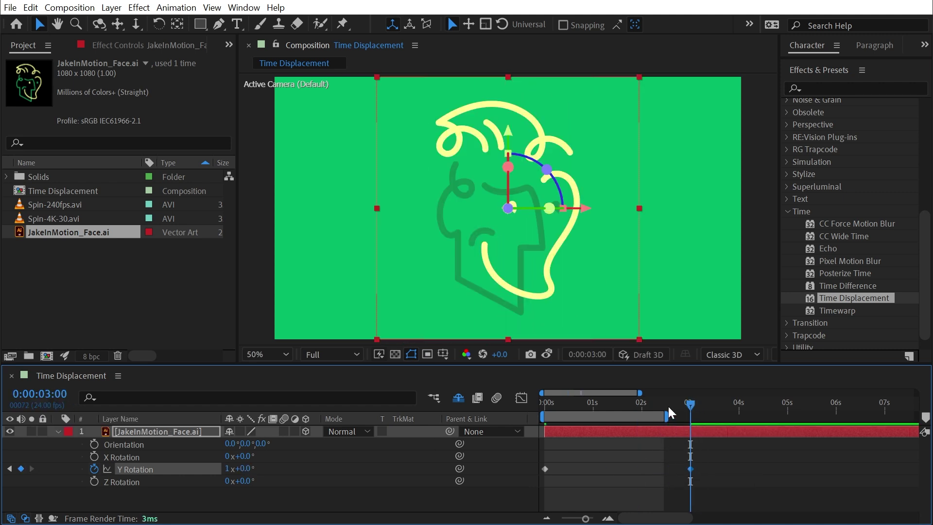
{"action": "left_click_drag", "start_coordinate": [667, 416], "coordinate": [749, 416]}
{"action": "key", "text": "space"}
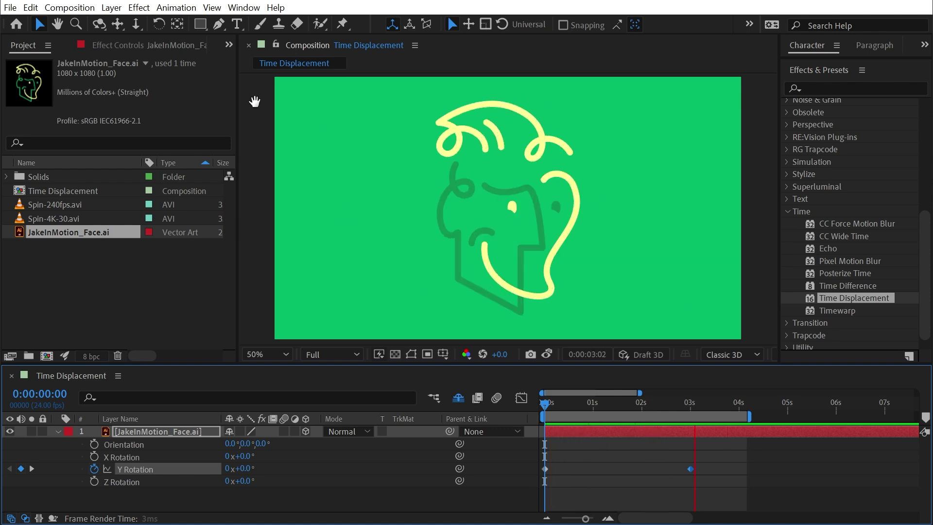
{"action": "key", "text": "space"}
Create a new 1920 x 1080 solid layer named Displacement Map
{"action": "left_click", "coordinate": [111, 7]}
{"action": "mouse_move", "coordinate": [126, 23]}
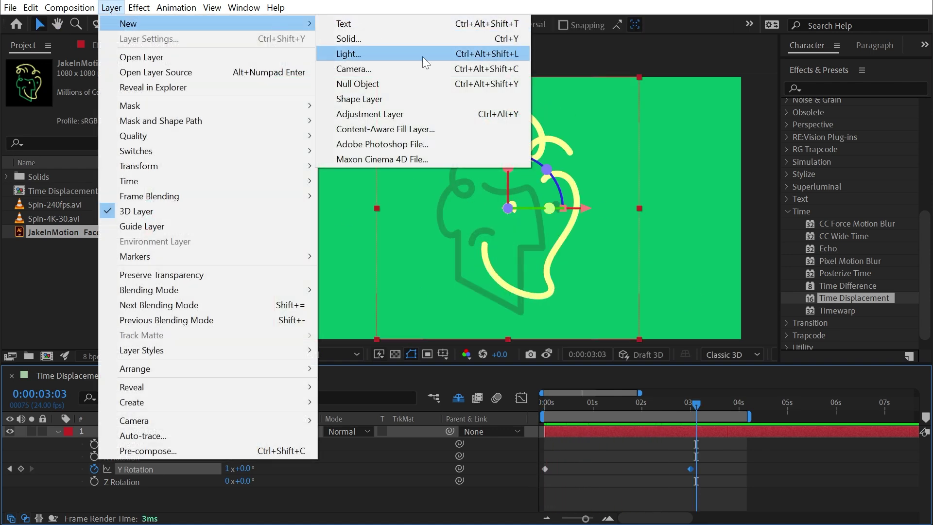
{"action": "left_click", "coordinate": [402, 39]}
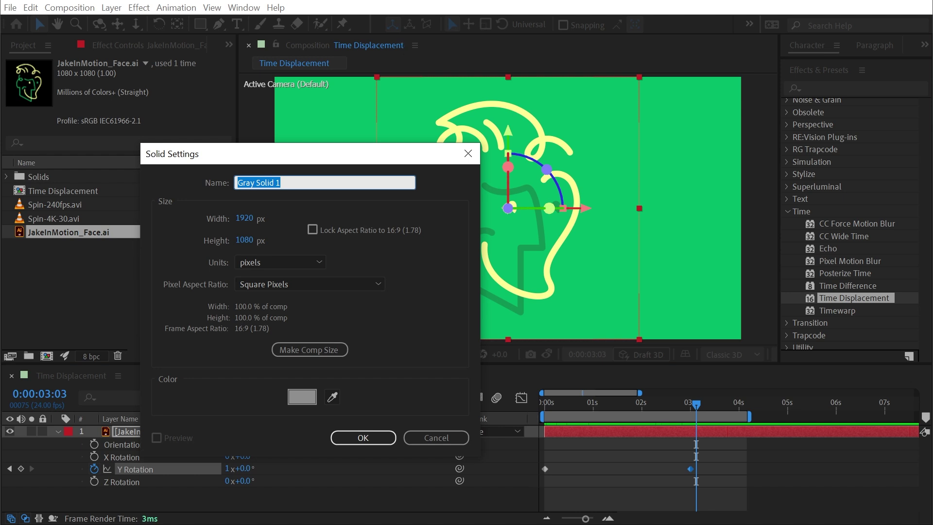
{"action": "type", "text": "Displacement Map"}
{"action": "key", "text": "Return"}
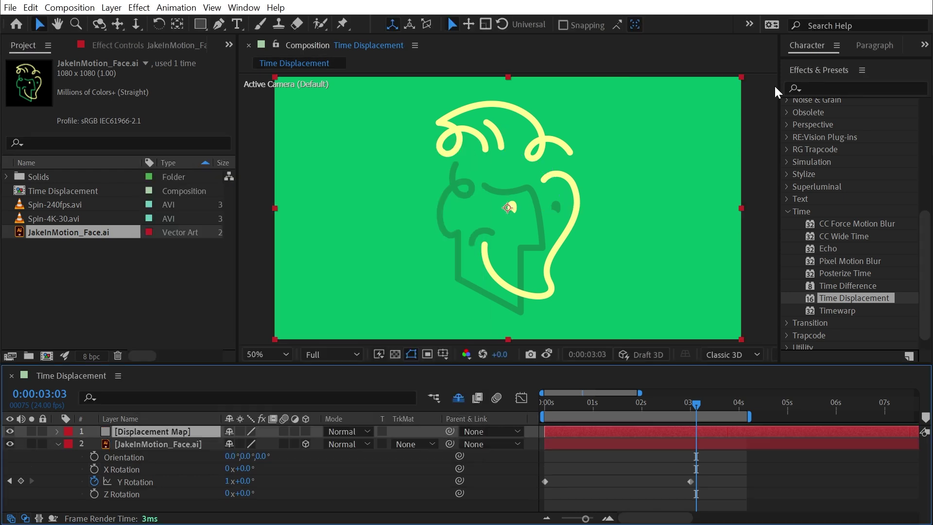
Apply the Gradient Ramp effect to the Displacement Map solid and hide that layer
{"action": "left_click", "coordinate": [869, 88]}
{"action": "type", "text": "ramp"}
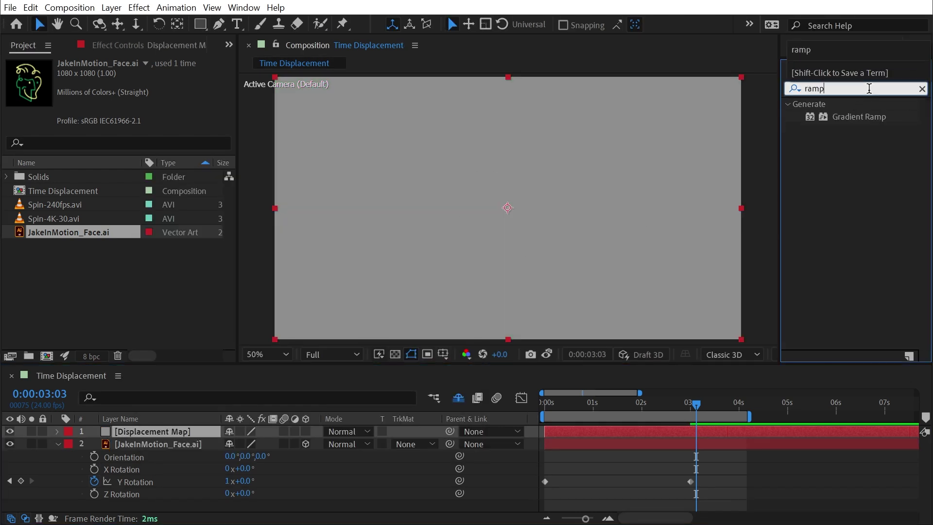
{"action": "double_click", "coordinate": [860, 116]}
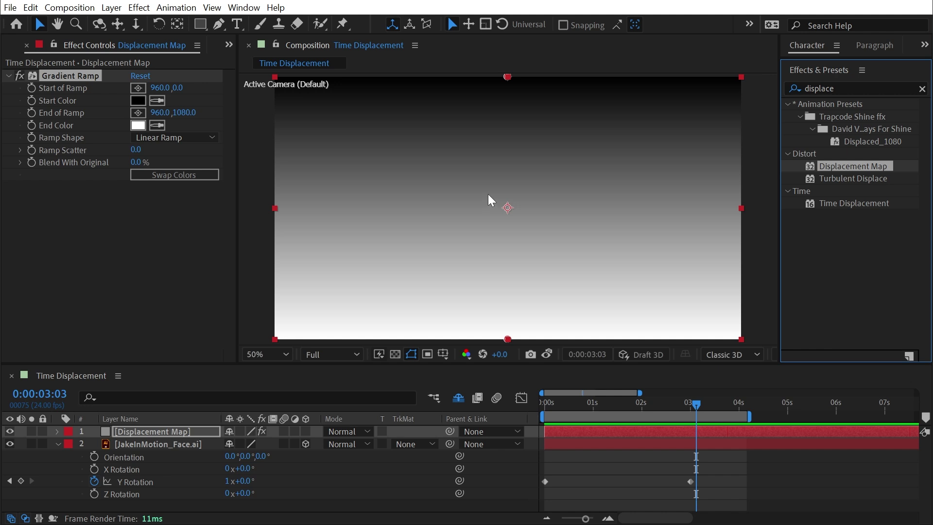
{"action": "left_click", "coordinate": [9, 431]}
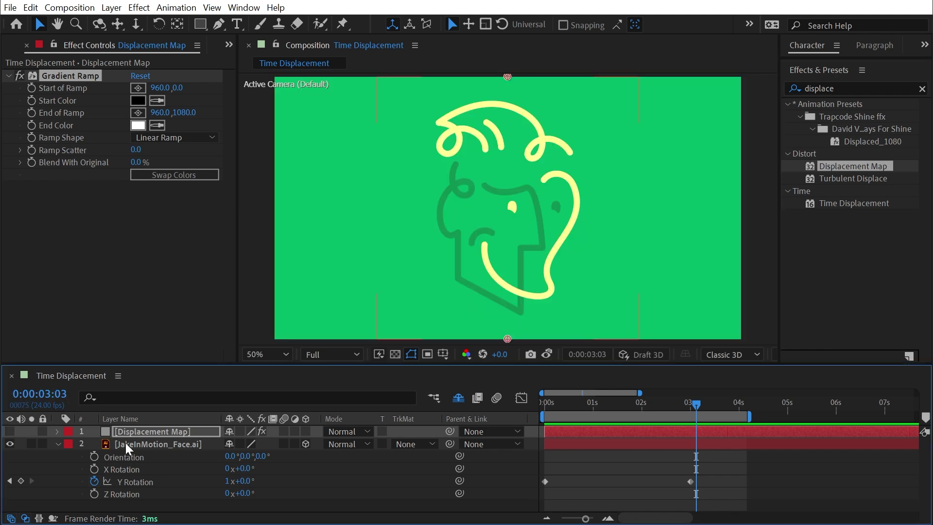
{"action": "left_click", "coordinate": [126, 444]}
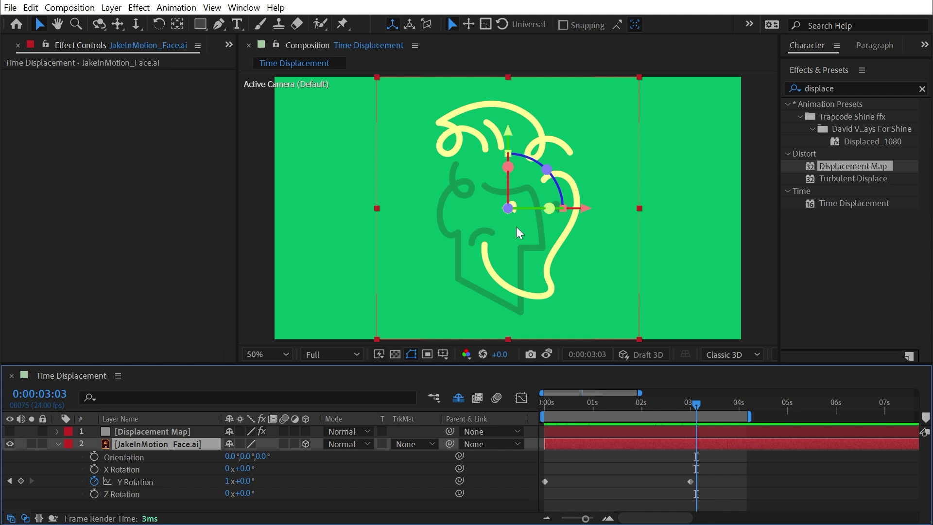
{"action": "left_click", "coordinate": [872, 203]}
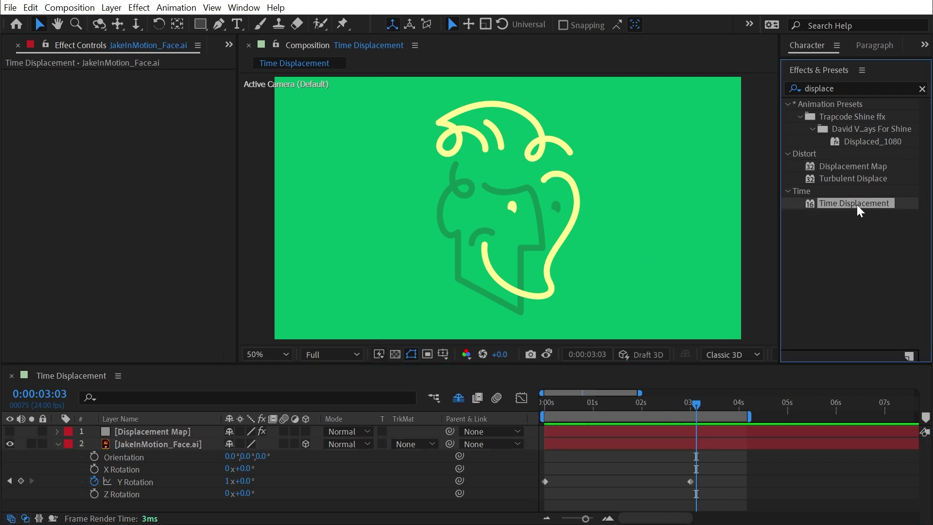
{"action": "left_click", "coordinate": [111, 7]}
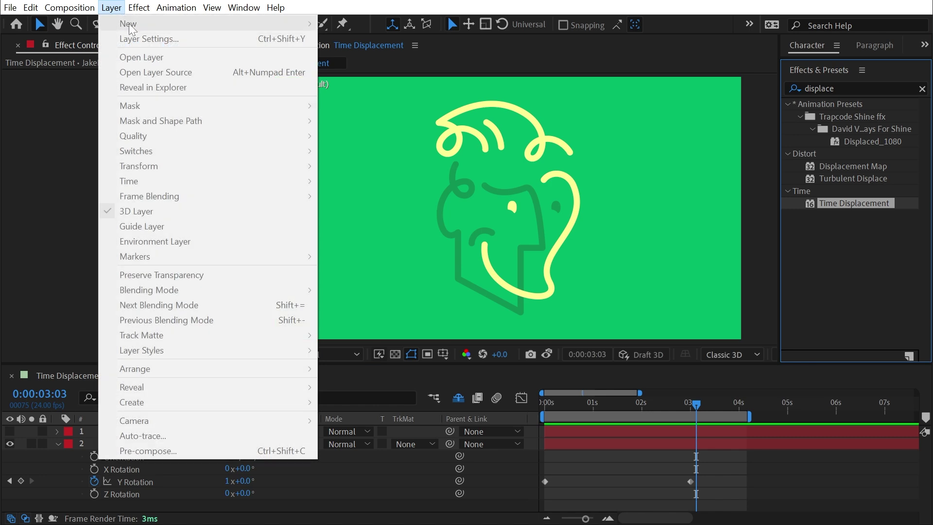
{"action": "left_click", "coordinate": [112, 7]}
Create an adjustment layer above the Displacement Map layer and name it Time Displacement
{"action": "left_click", "coordinate": [200, 431]}
{"action": "left_click", "coordinate": [113, 8]}
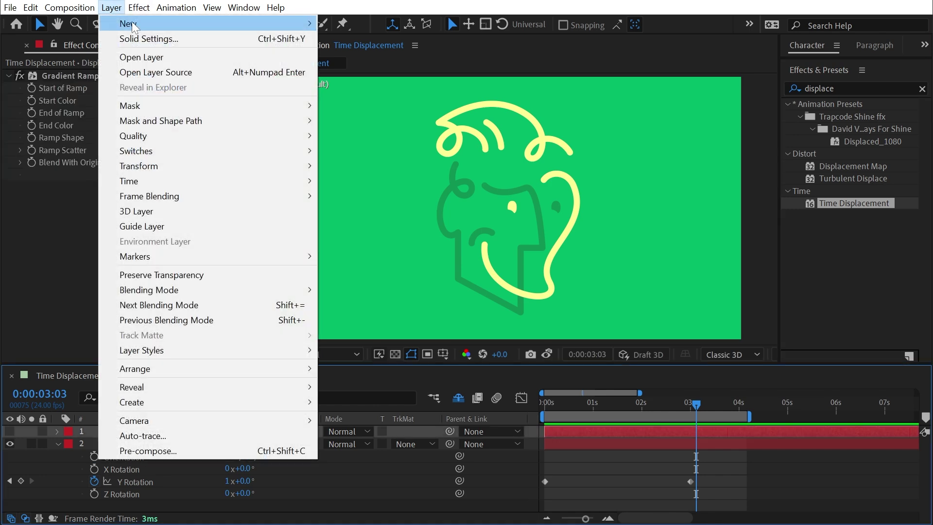
{"action": "mouse_move", "coordinate": [134, 26]}
{"action": "left_click", "coordinate": [386, 112]}
{"action": "key", "text": "Return"}
{"action": "type", "text": "T"}
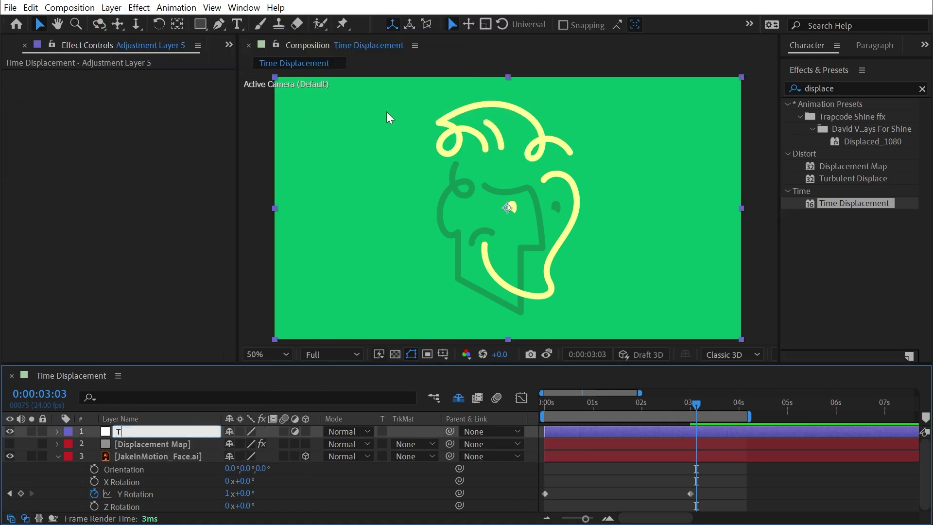
{"action": "type", "text": "ime Dpisplacement"}
{"action": "key", "text": "Return"}
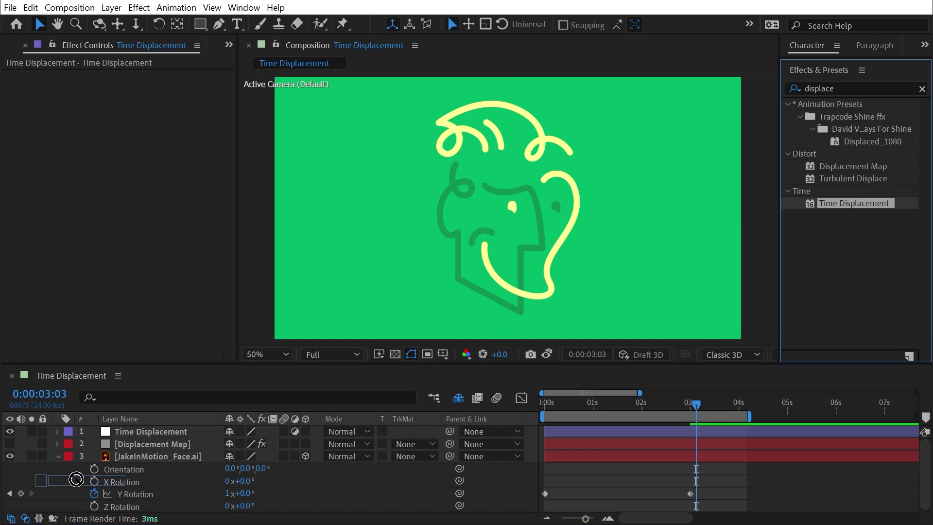
Apply the Time Displacement effect to the adjustment layer, using the Displacement Map layer with Effects & Masks as its source
{"action": "left_click_drag", "start_coordinate": [855, 203], "coordinate": [144, 430]}
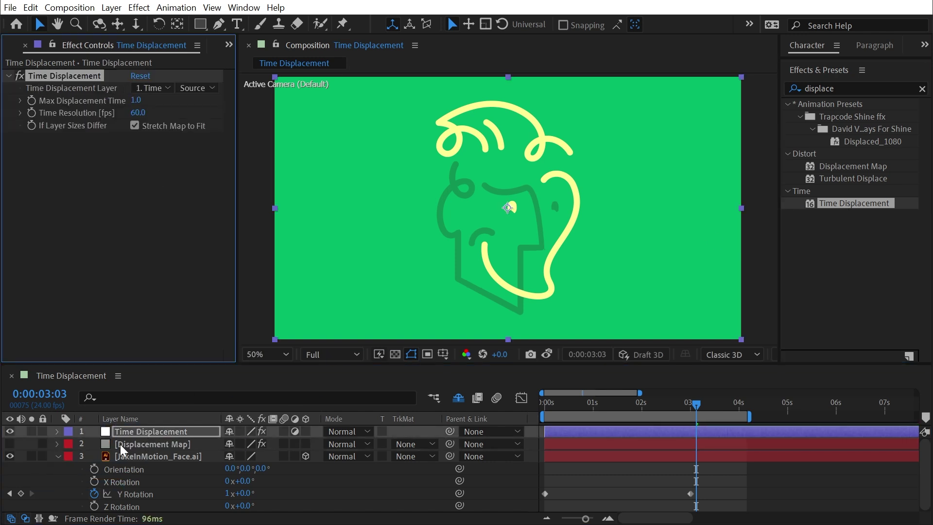
{"action": "left_click", "coordinate": [165, 88]}
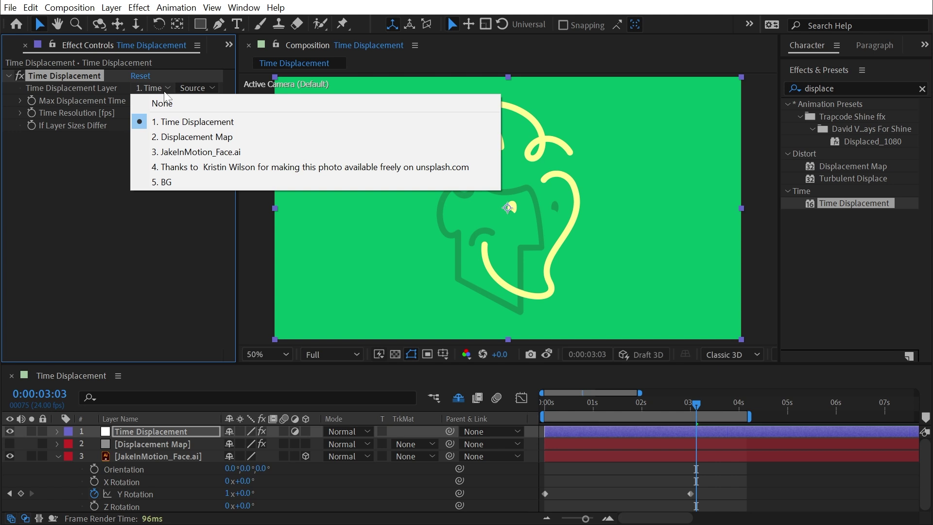
{"action": "left_click", "coordinate": [170, 136]}
{"action": "left_click", "coordinate": [195, 88]}
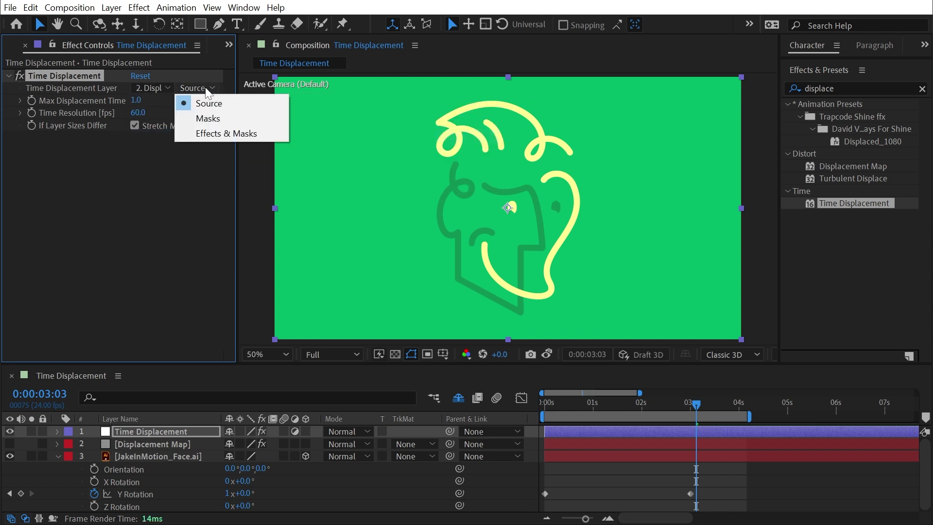
{"action": "left_click", "coordinate": [216, 130]}
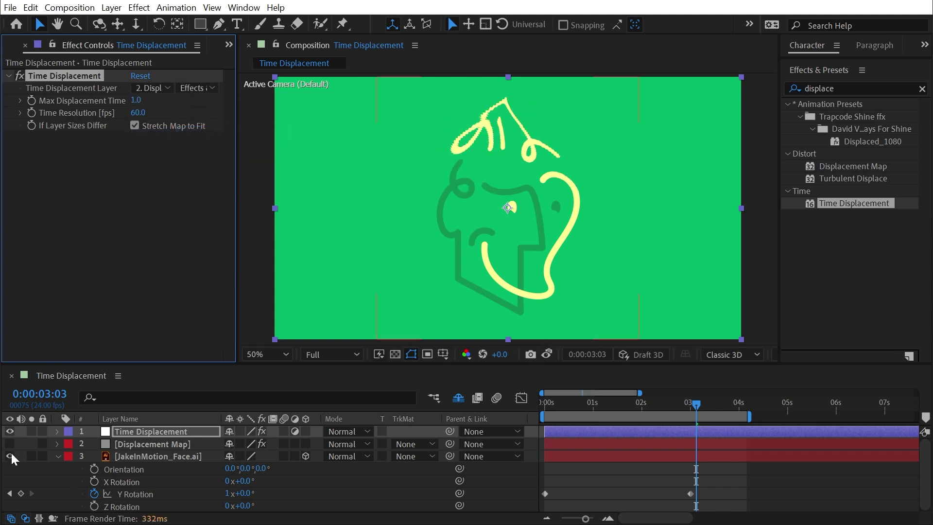
Move the Displacement Map layer above the adjustment layer and briefly show its gradient before hiding it again
{"action": "left_click_drag", "start_coordinate": [20, 445], "coordinate": [19, 430]}
{"action": "left_click", "coordinate": [10, 432]}
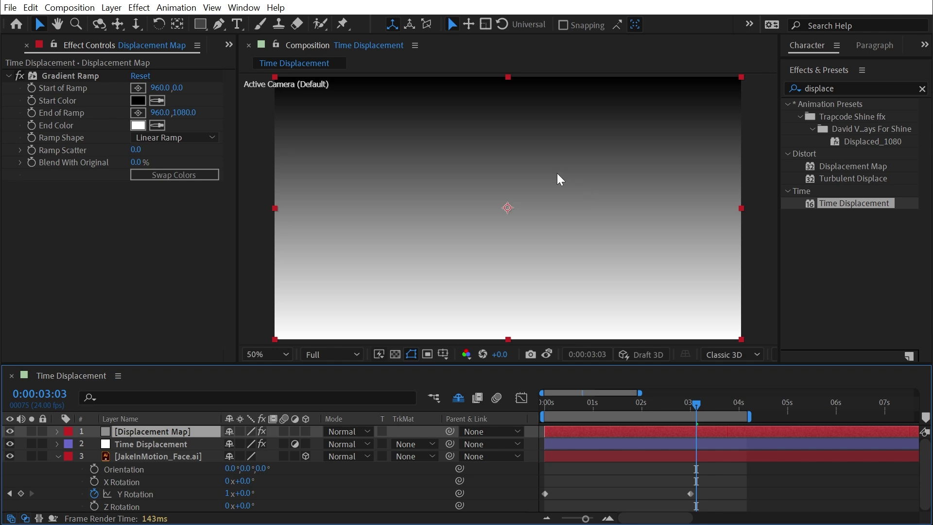
{"action": "left_click", "coordinate": [10, 432]}
Scrub back through the spin and preview the time-displaced face animation
{"action": "left_click", "coordinate": [644, 406]}
{"action": "left_click_drag", "start_coordinate": [641, 407], "coordinate": [633, 406]}
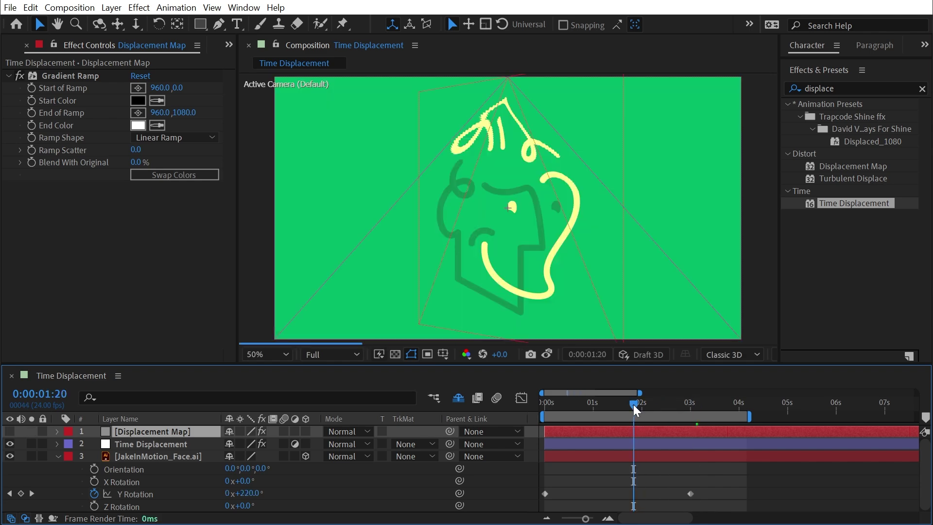
{"action": "key", "text": "space"}
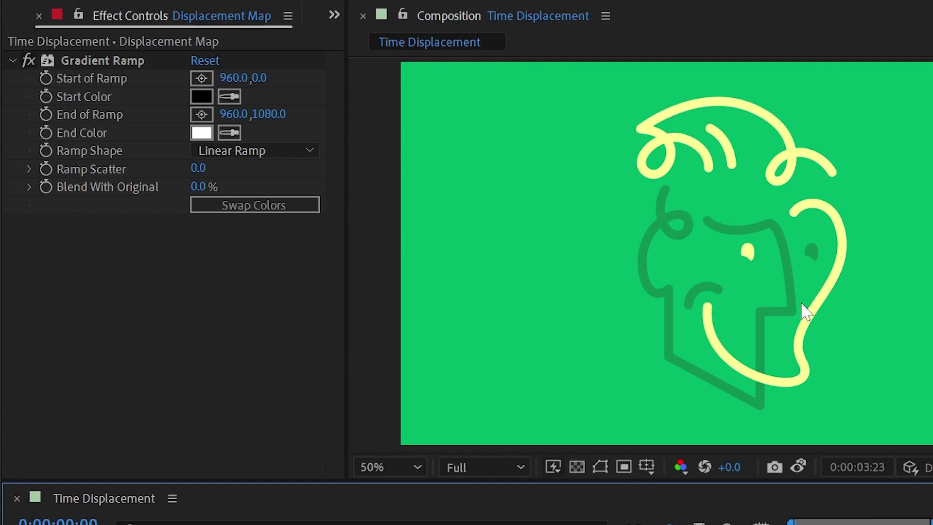
{"action": "key", "text": "space"}
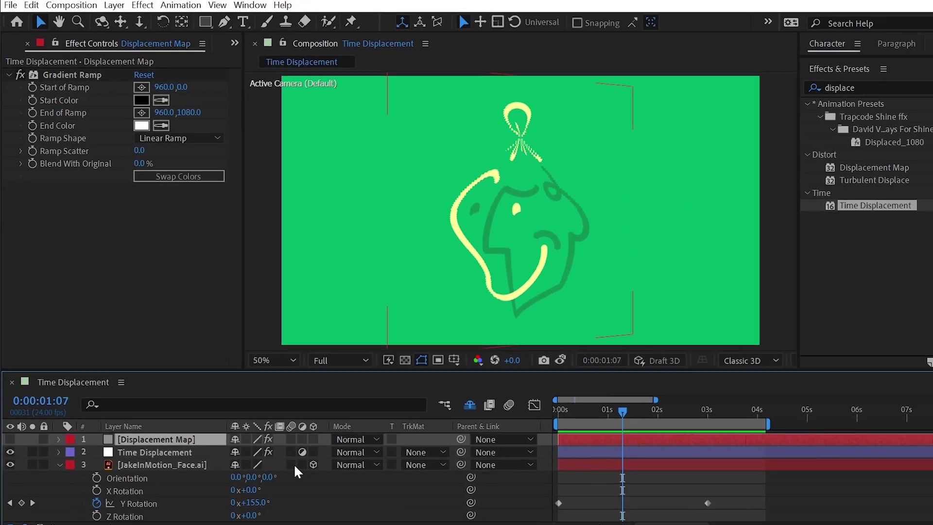
Check the gradient on the Displacement Map layer, then the effects on the adjustment layer and the face layer
{"action": "left_click", "coordinate": [10, 431]}
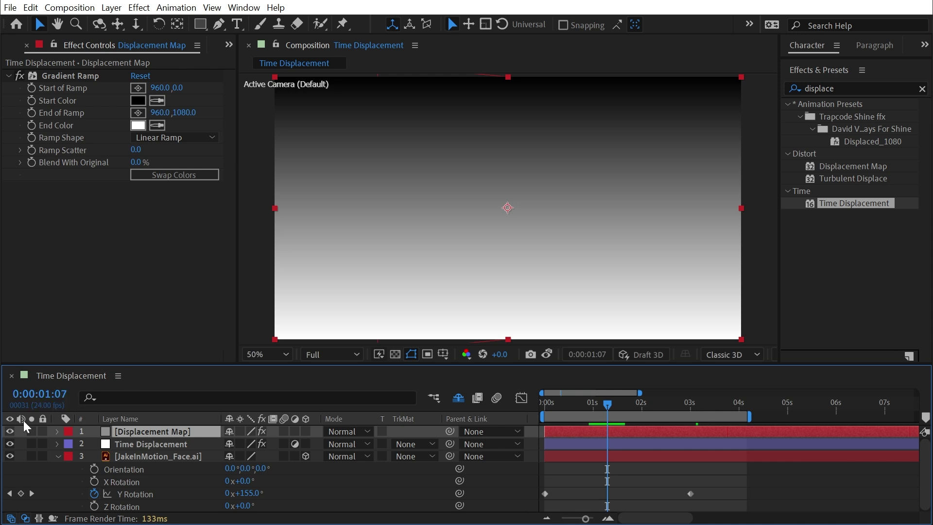
{"action": "left_click", "coordinate": [10, 432]}
{"action": "left_click", "coordinate": [167, 459]}
{"action": "left_click", "coordinate": [141, 447]}
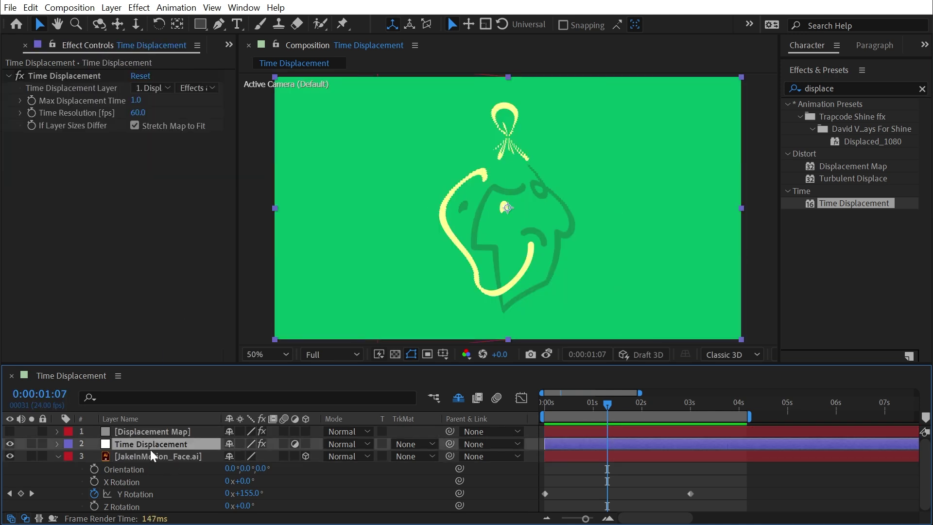
{"action": "left_click", "coordinate": [153, 456]}
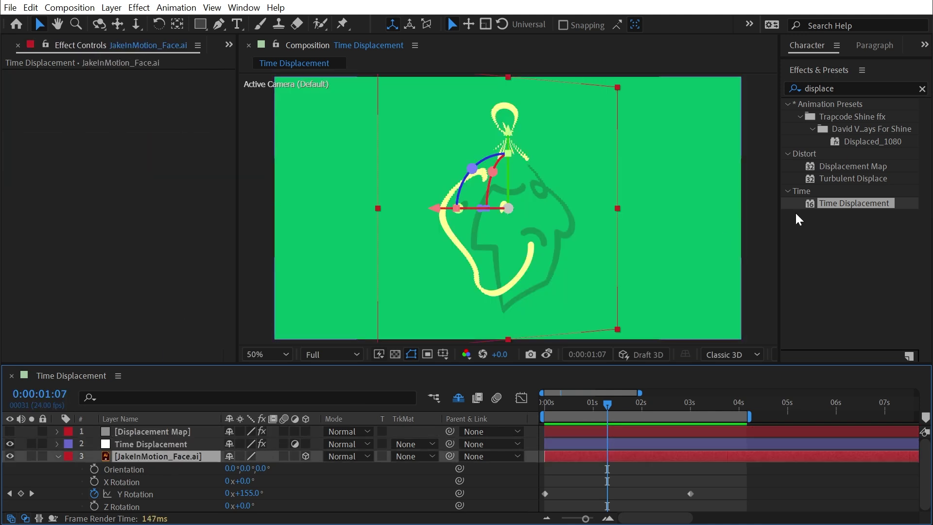
Compare the displaced face with the gradient map at the first frame by toggling the Displacement Map layer's visibility
{"action": "left_click_drag", "start_coordinate": [622, 412], "coordinate": [506, 418]}
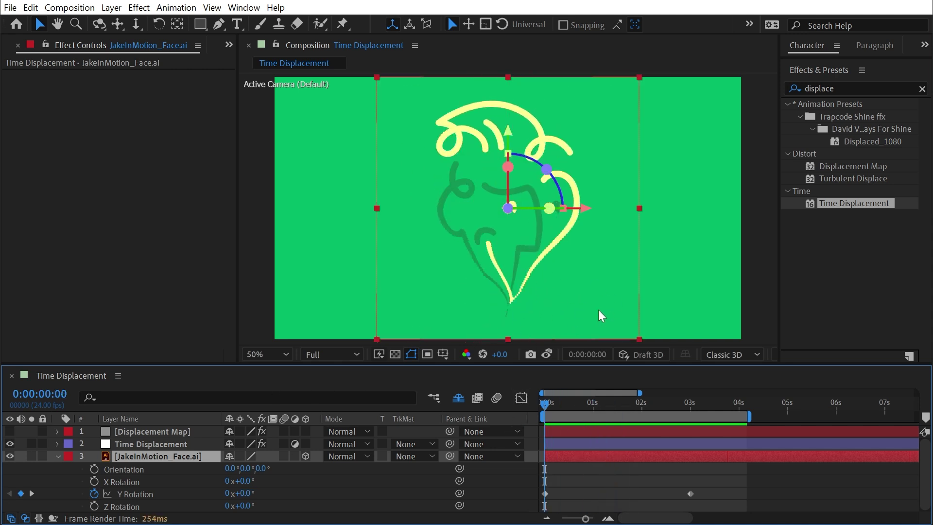
{"action": "left_click", "coordinate": [10, 431]}
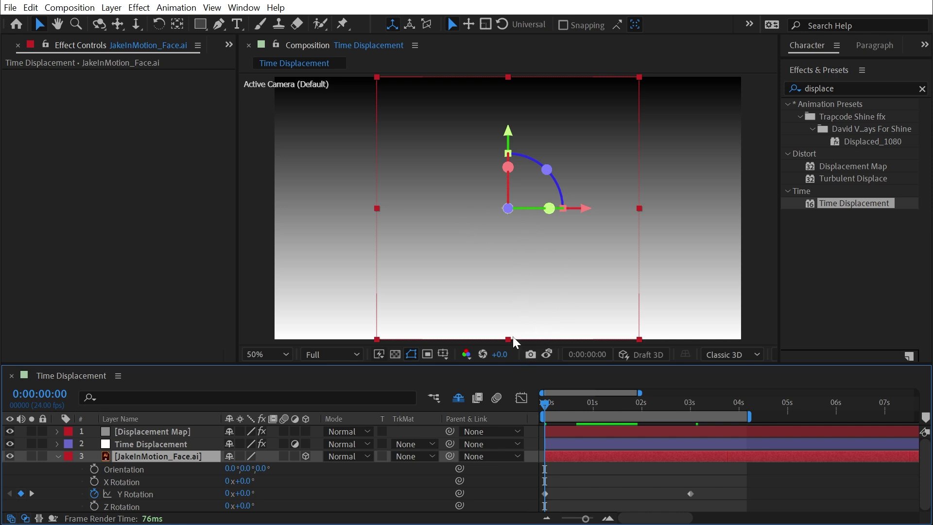
{"action": "left_click", "coordinate": [16, 430]}
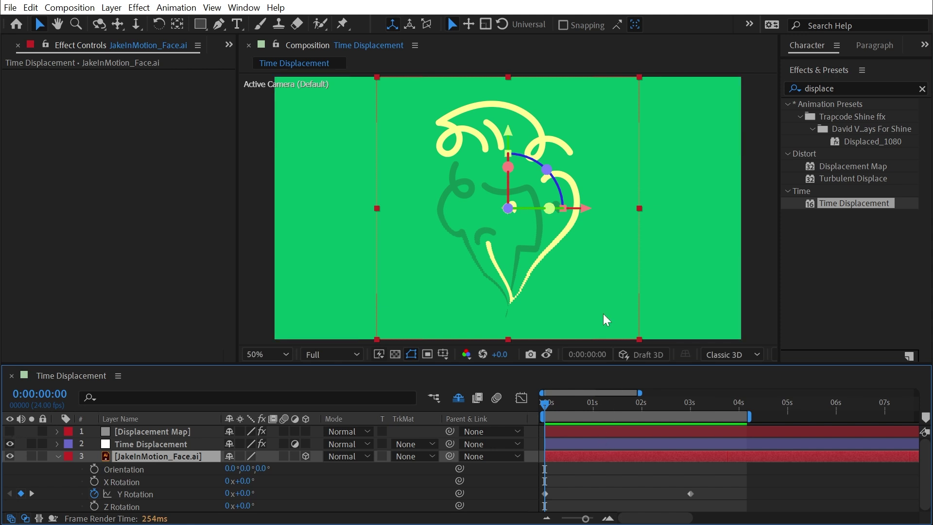
{"action": "left_click", "coordinate": [10, 431]}
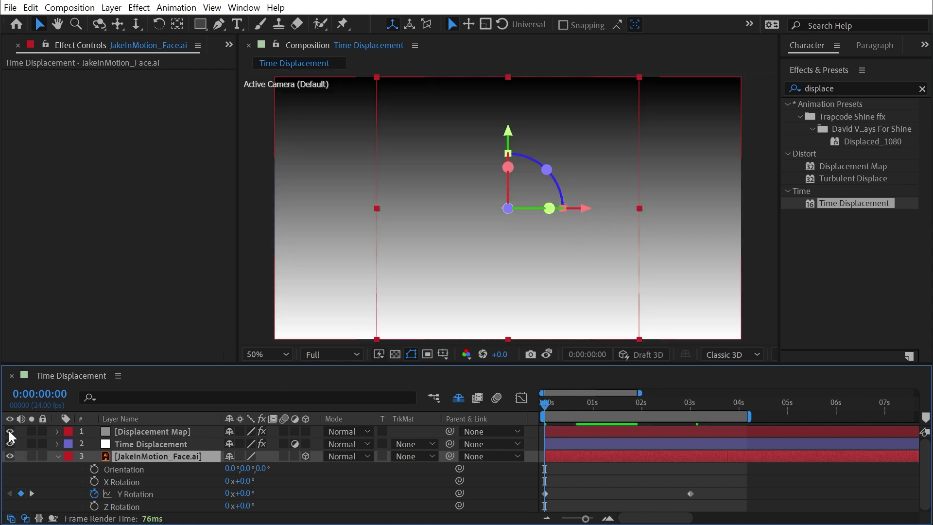
Hide the Displacement Map layer and scrub through the spin to examine the displaced face alongside the adjustment layer's Time Displacement settings
{"action": "left_click", "coordinate": [10, 431]}
{"action": "left_click_drag", "start_coordinate": [565, 406], "coordinate": [596, 415]}
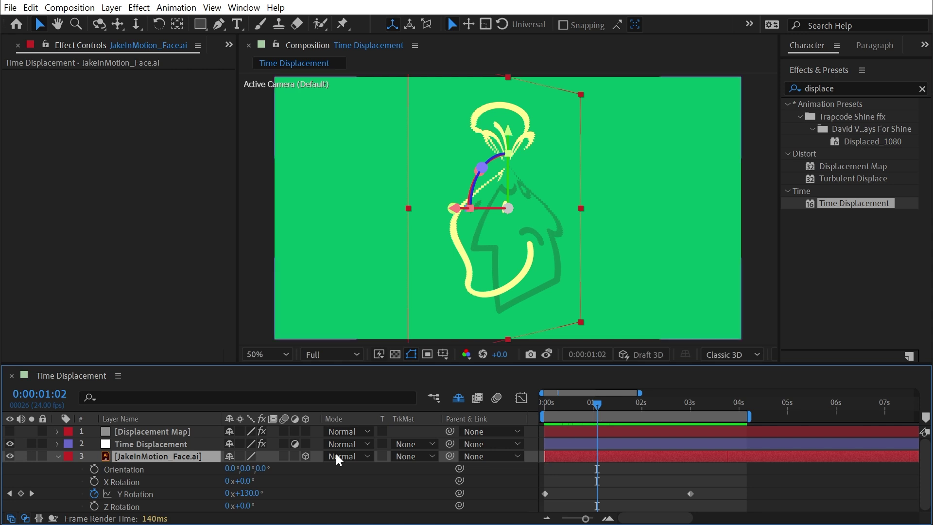
{"action": "left_click", "coordinate": [164, 443]}
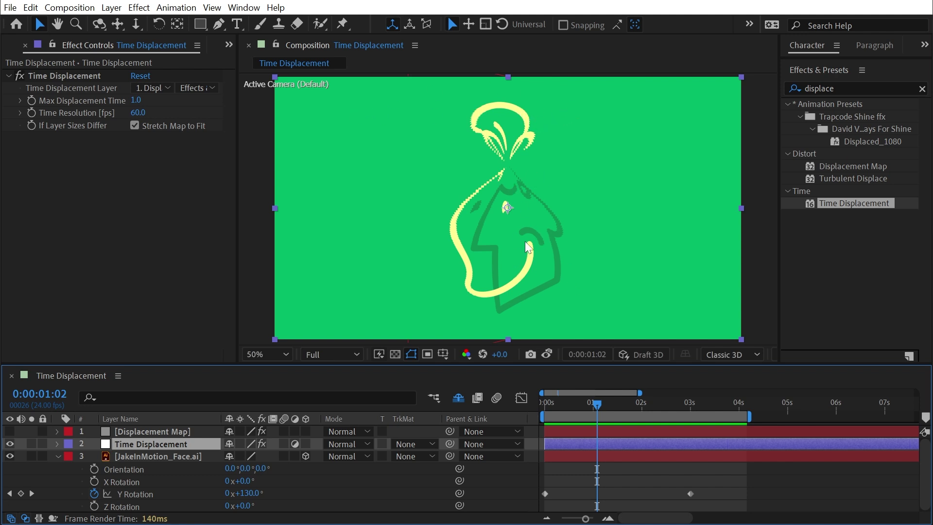
{"action": "mouse_move", "coordinate": [597, 404]}
{"action": "left_mouse_down"}
{"action": "mouse_move", "coordinate": [574, 404]}
{"action": "mouse_move", "coordinate": [586, 405]}
{"action": "left_mouse_up"}
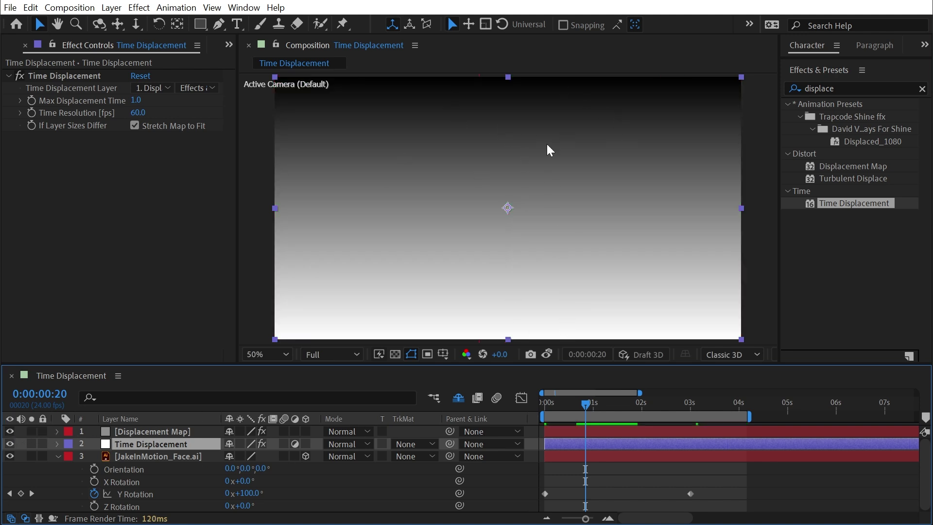
Search the effects for "post" and apply Posterize to the Displacement Map layer
{"action": "left_click_drag", "start_coordinate": [857, 92], "coordinate": [772, 84]}
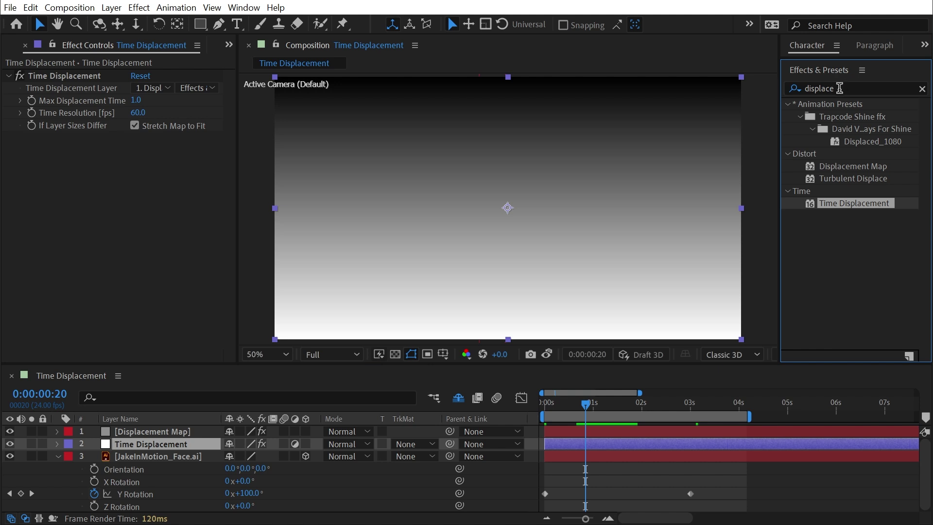
{"action": "left_click_drag", "start_coordinate": [840, 88], "coordinate": [719, 89]}
{"action": "type", "text": "post"}
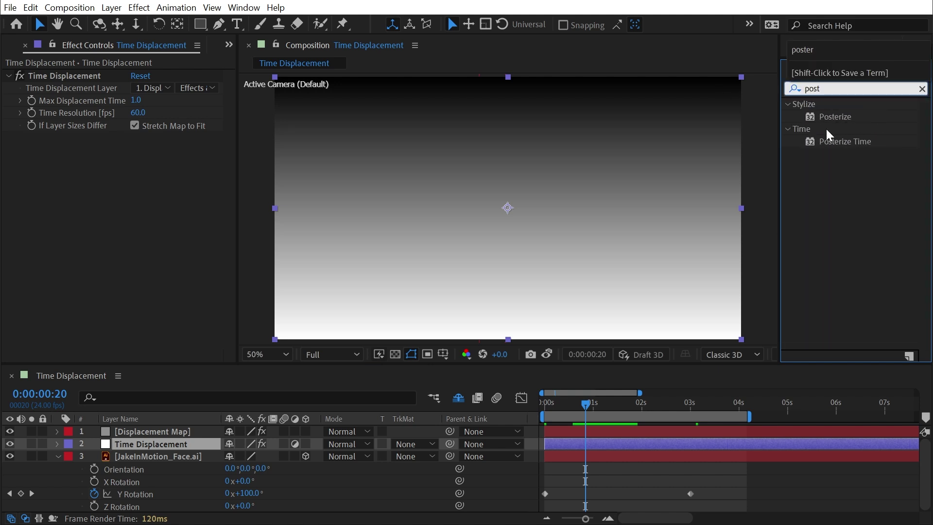
{"action": "left_click", "coordinate": [729, 431]}
{"action": "left_click_drag", "start_coordinate": [821, 120], "coordinate": [164, 263]}
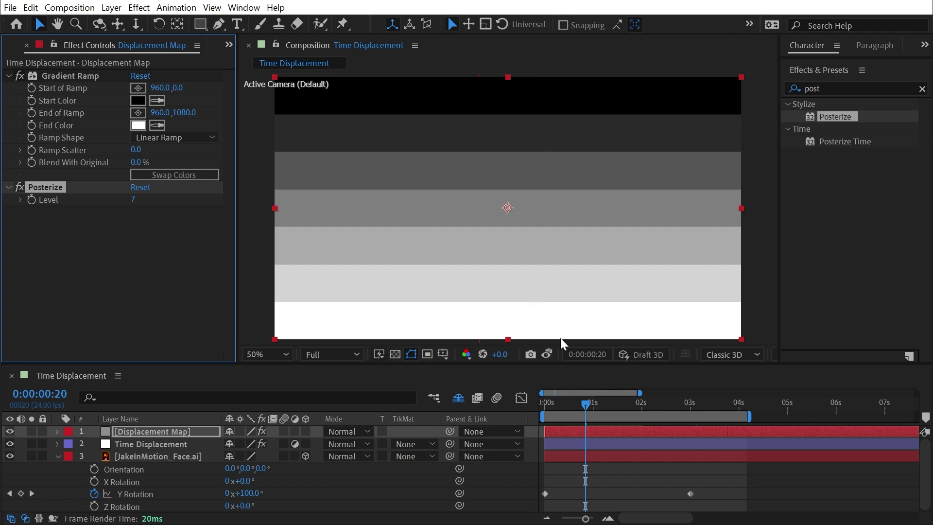
Set the Posterize level to 4 and hide the Displacement Map layer to preview the sliced face back to the first frame
{"action": "left_click", "coordinate": [133, 199]}
{"action": "type", "text": "4"}
{"action": "key", "text": "Return"}
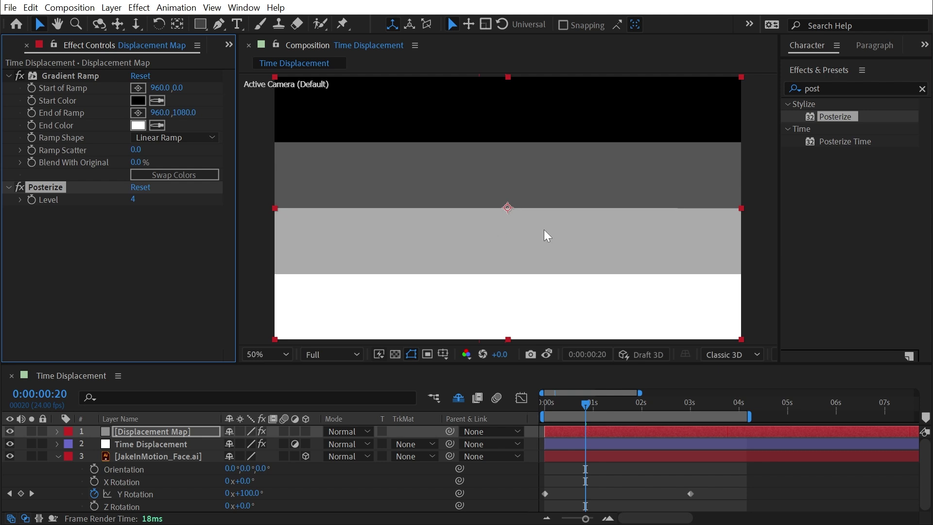
{"action": "left_click", "coordinate": [8, 431]}
{"action": "left_click_drag", "start_coordinate": [582, 400], "coordinate": [474, 396]}
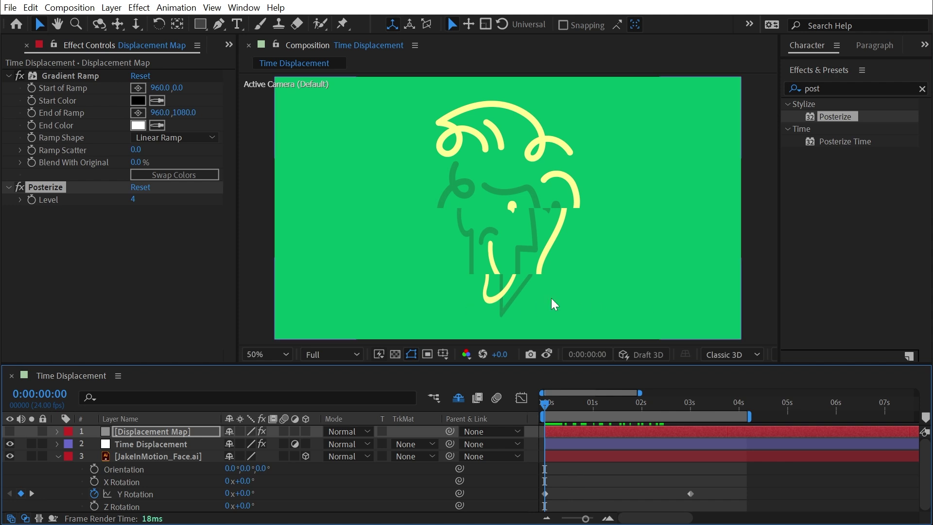
Shift the face layer's two Y Rotation keyframes so the spin runs from 1 to 4 seconds, and preview it
{"action": "left_click_drag", "start_coordinate": [726, 476], "coordinate": [594, 493]}
{"action": "left_click", "coordinate": [594, 406]}
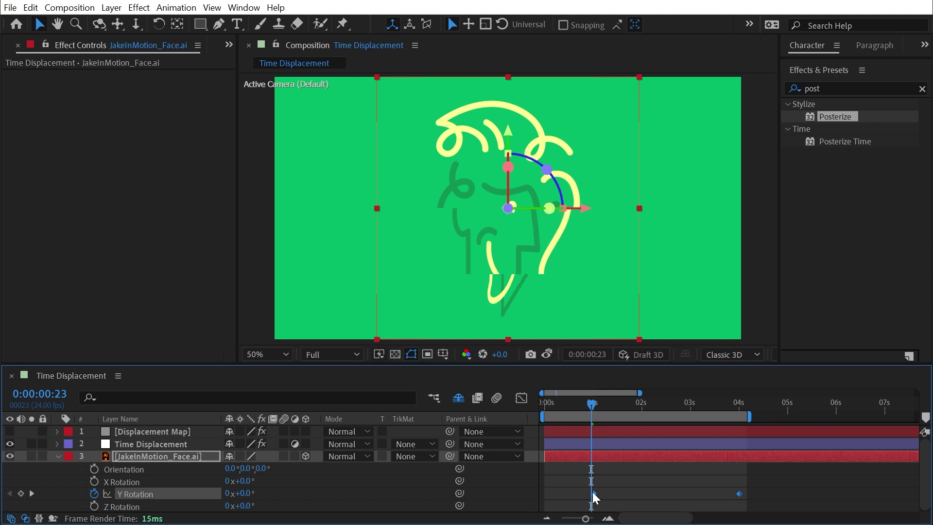
{"action": "left_click_drag", "start_coordinate": [583, 406], "coordinate": [667, 410]}
{"action": "left_click", "coordinate": [623, 470]}
Compare the sliced face with the posterized map by showing and hiding the Displacement Map layer
{"action": "left_click", "coordinate": [56, 428]}
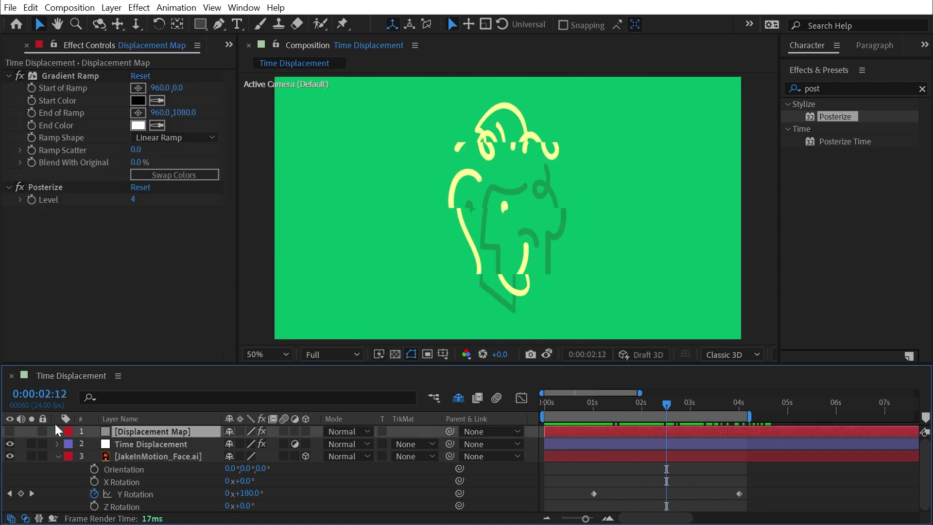
{"action": "left_click", "coordinate": [9, 431]}
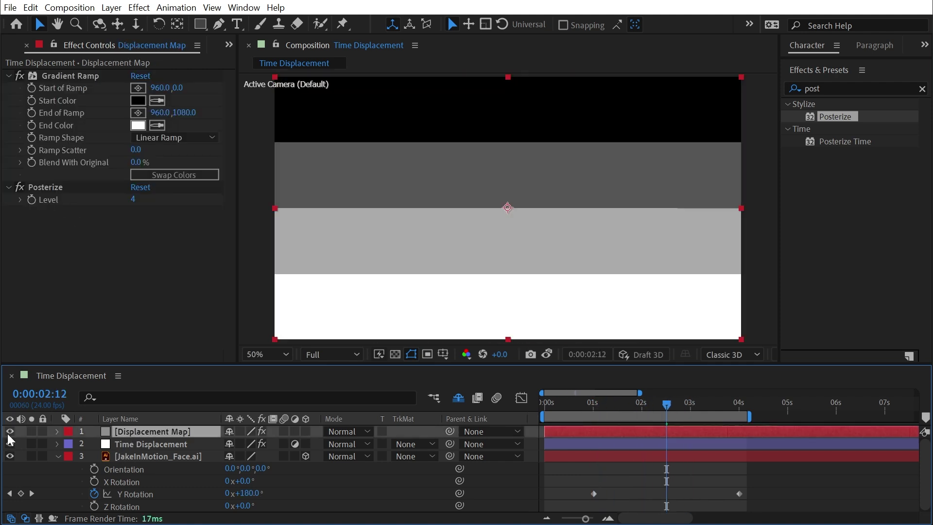
{"action": "left_click", "coordinate": [9, 432]}
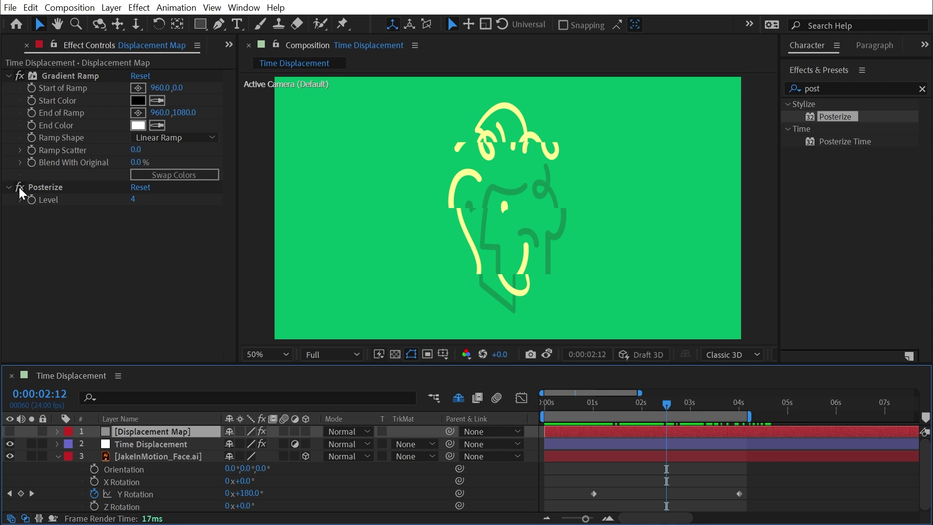
Turn off Posterize on the Displacement Map layer and inspect the face's edges up close at 0:00:01:17
{"action": "left_click", "coordinate": [20, 187]}
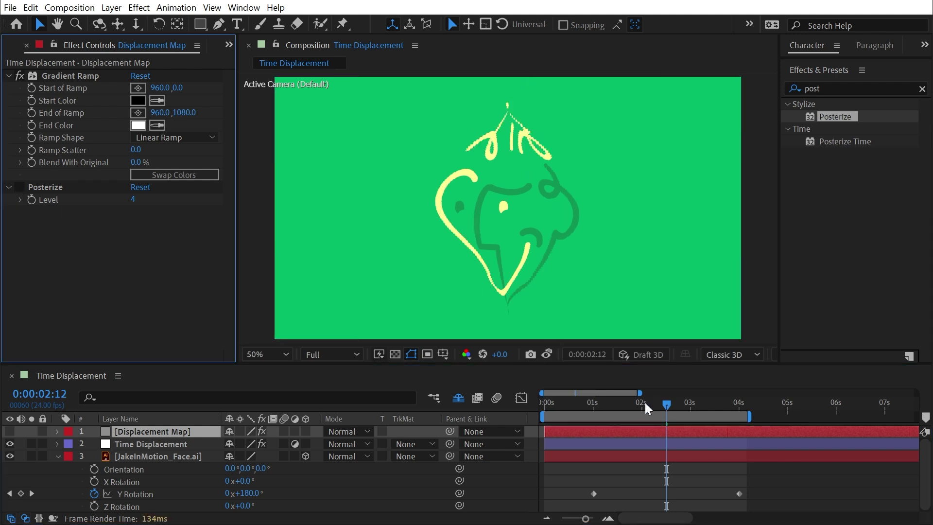
{"action": "left_click_drag", "start_coordinate": [649, 403], "coordinate": [628, 403]}
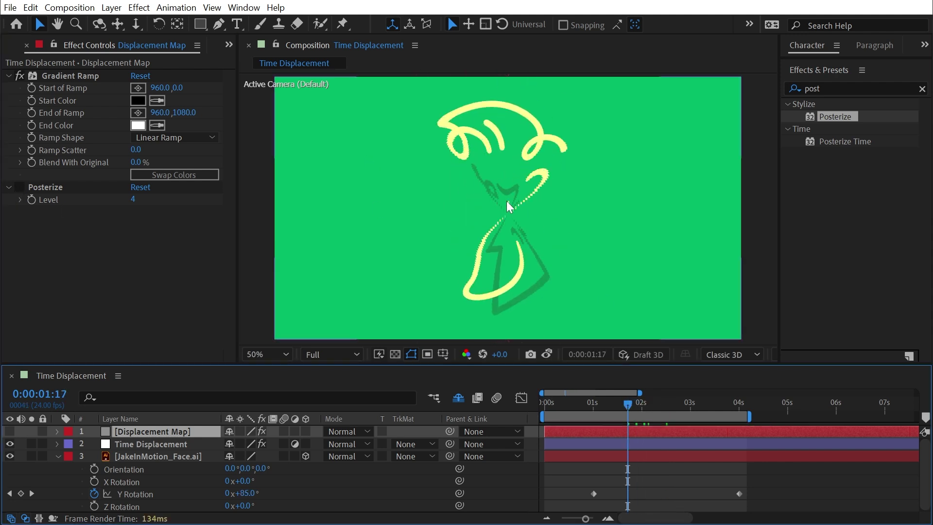
{"action": "scroll", "coordinate": [504, 200], "scroll_direction": "up", "scroll_amount": 4}
{"action": "key", "text": "h"}
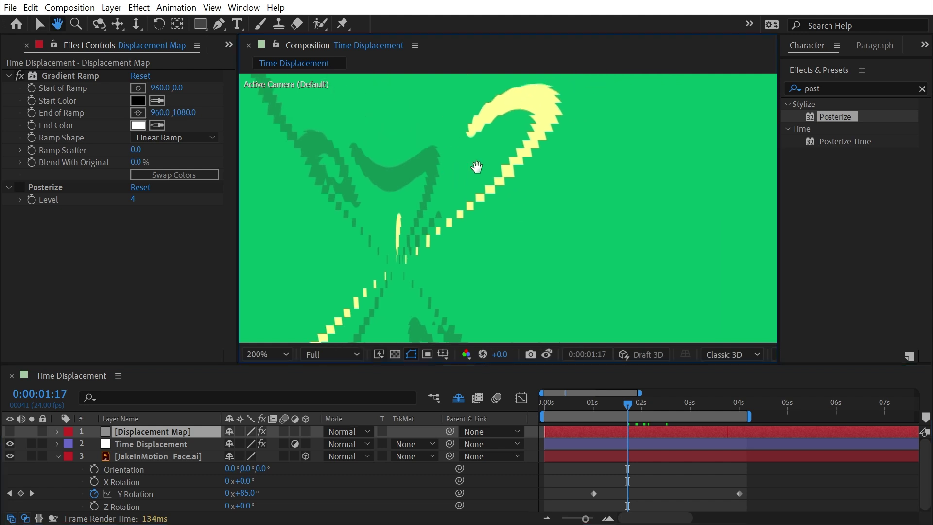
{"action": "left_click_drag", "start_coordinate": [477, 166], "coordinate": [490, 216]}
{"action": "scroll", "coordinate": [299, 314], "scroll_direction": "down", "scroll_amount": 2}
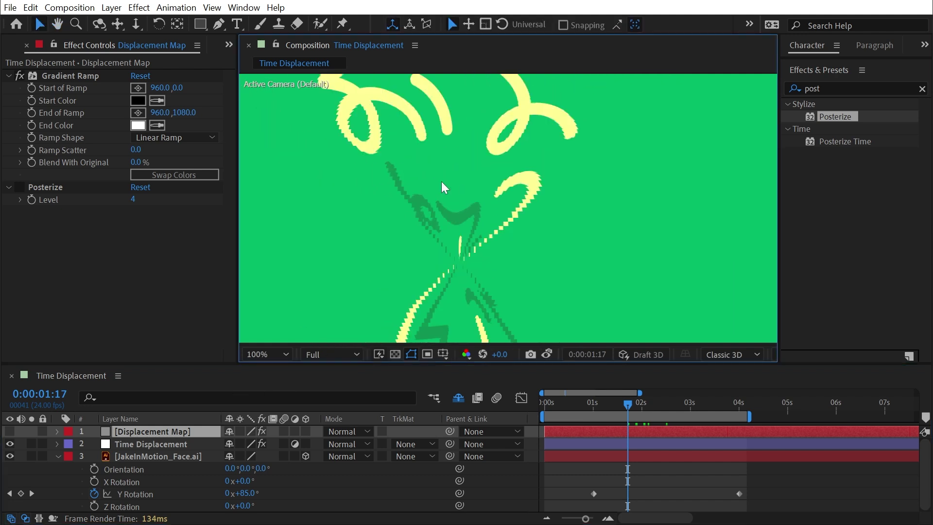
Select the Time Displacement adjustment layer and examine its time resolution setting against the edges of the displaced face
{"action": "left_click", "coordinate": [160, 444]}
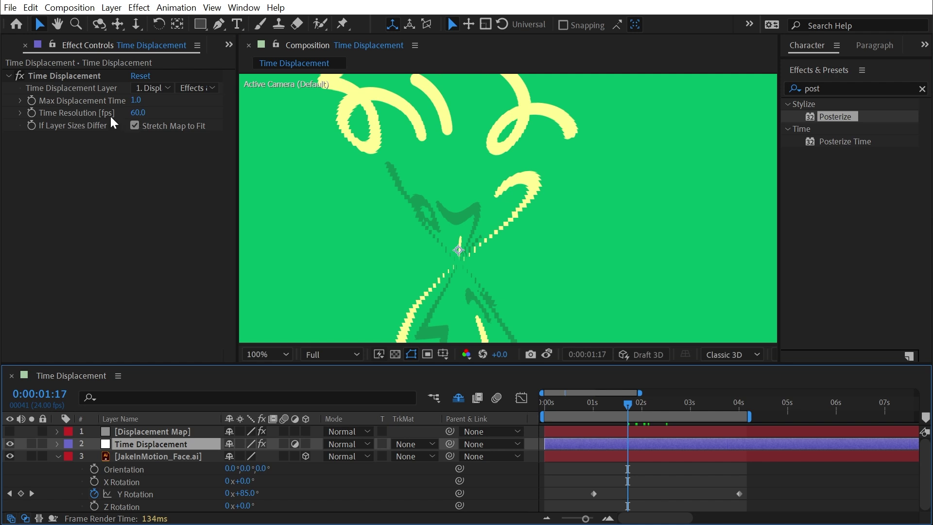
{"action": "scroll", "coordinate": [557, 229], "scroll_direction": "down", "scroll_amount": 2}
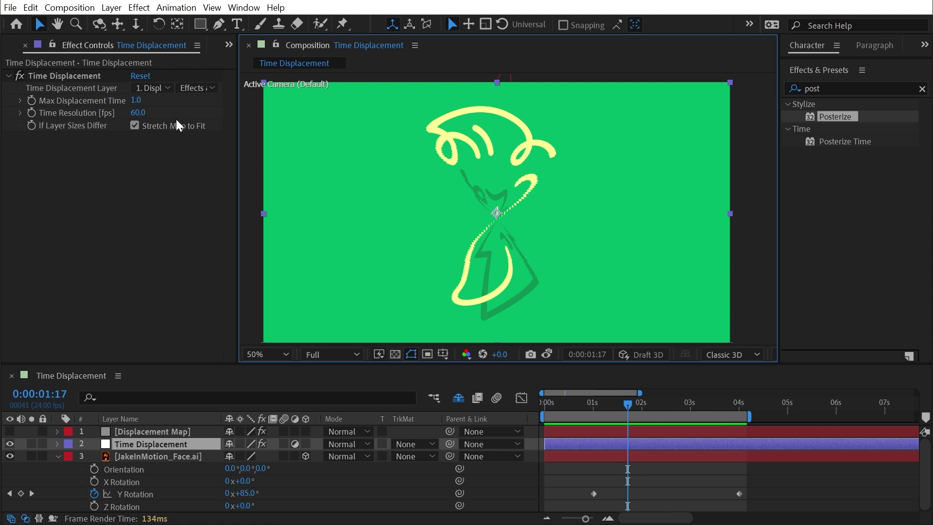
{"action": "left_click", "coordinate": [148, 116]}
{"action": "scroll", "coordinate": [535, 207], "scroll_direction": "up", "scroll_amount": 4}
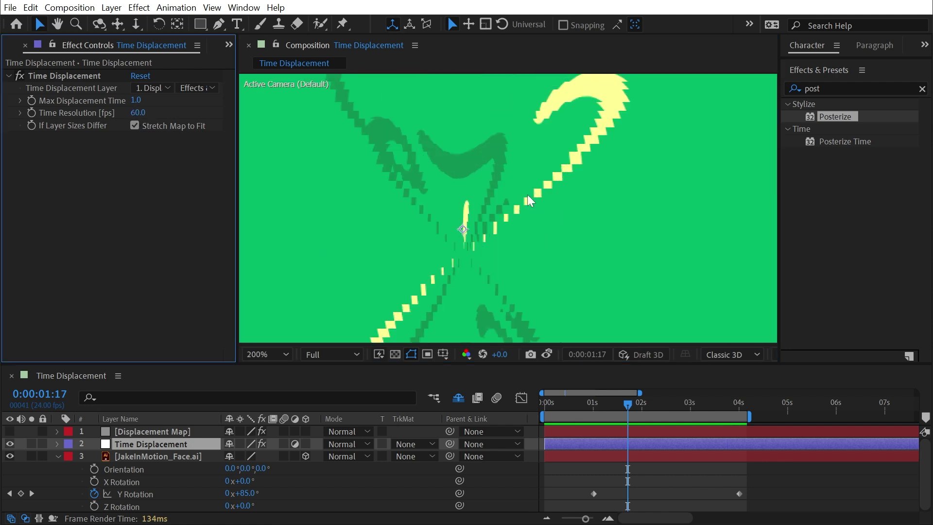
Try time resolutions of 120, 240 and 480 fps in the Time Displacement effect
{"action": "left_click", "coordinate": [136, 116]}
{"action": "type", "text": "120"}
{"action": "key", "text": "Return"}
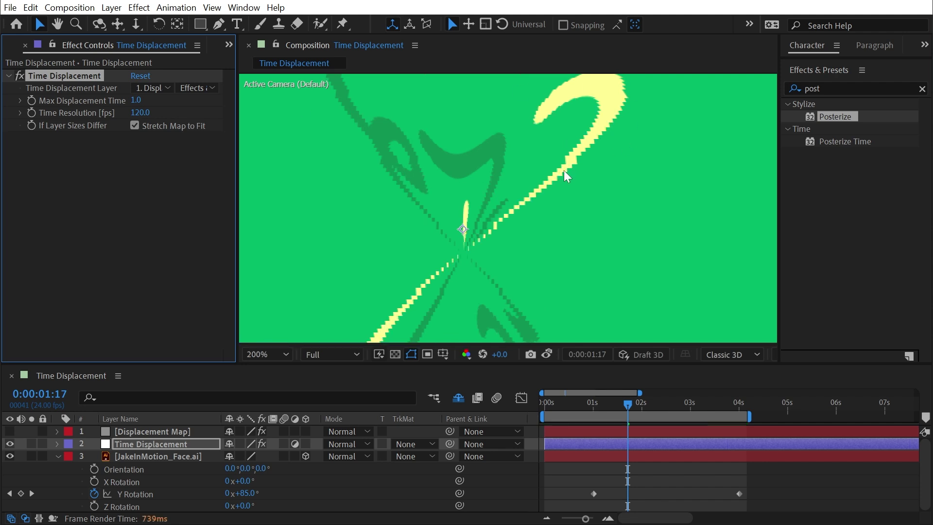
{"action": "left_click", "coordinate": [142, 119]}
{"action": "type", "text": "240"}
{"action": "key", "text": "Return"}
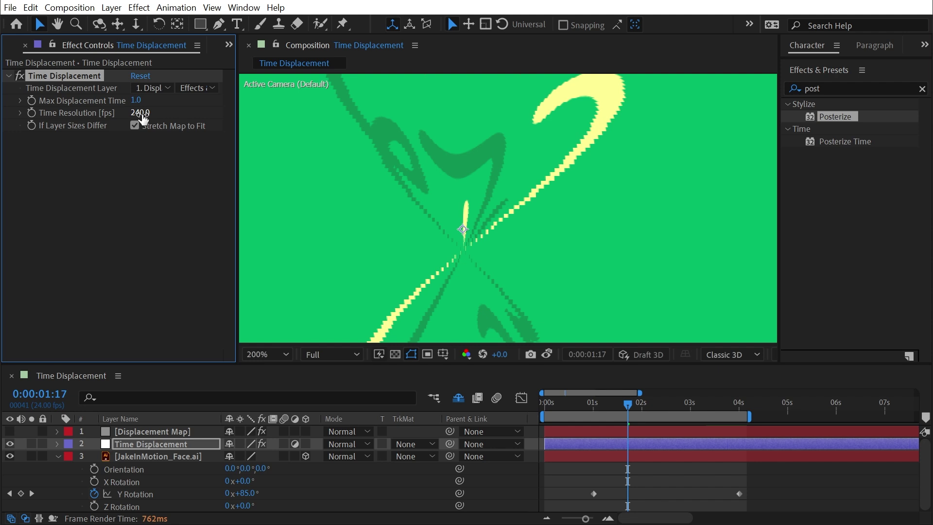
{"action": "left_click", "coordinate": [142, 115]}
{"action": "type", "text": "480"}
{"action": "key", "text": "Return"}
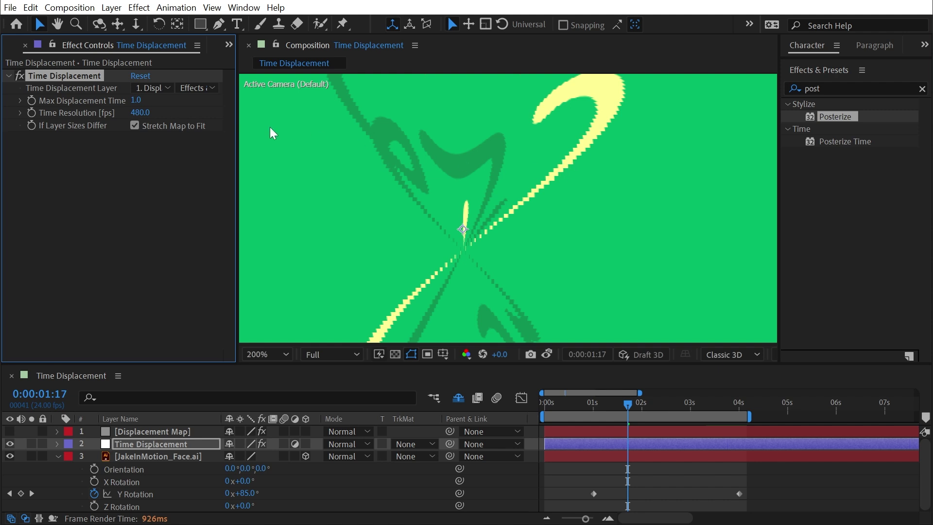
Set the Time Displacement effect's time resolution to 1080 fps
{"action": "left_click", "coordinate": [142, 113]}
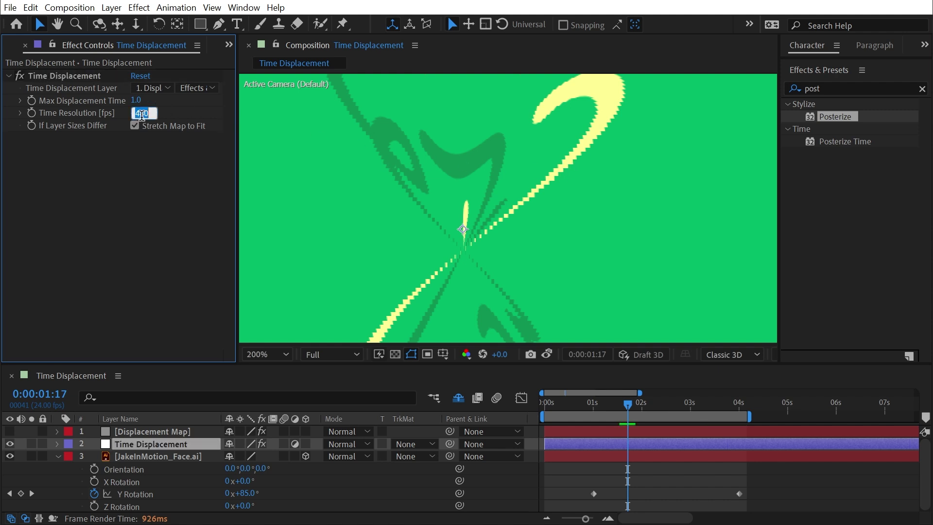
{"action": "type", "text": "1080"}
{"action": "key", "text": "Return"}
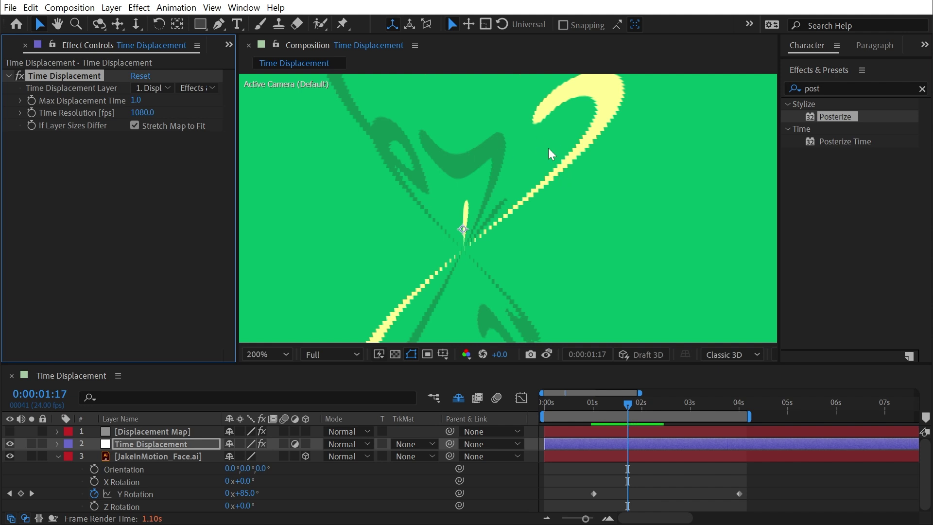
Show the Displacement Map layer in full view and select its Gradient Ramp effect
{"action": "key", "text": "comma"}
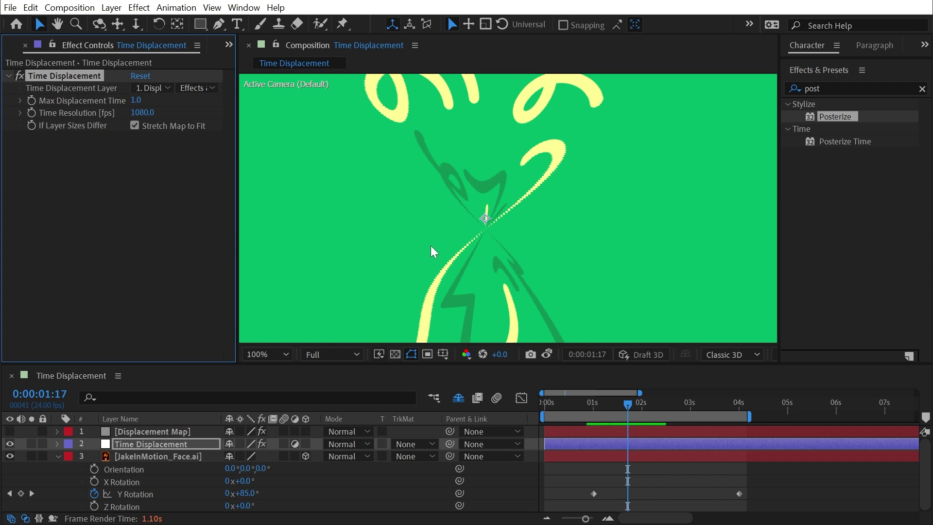
{"action": "left_click", "coordinate": [9, 431]}
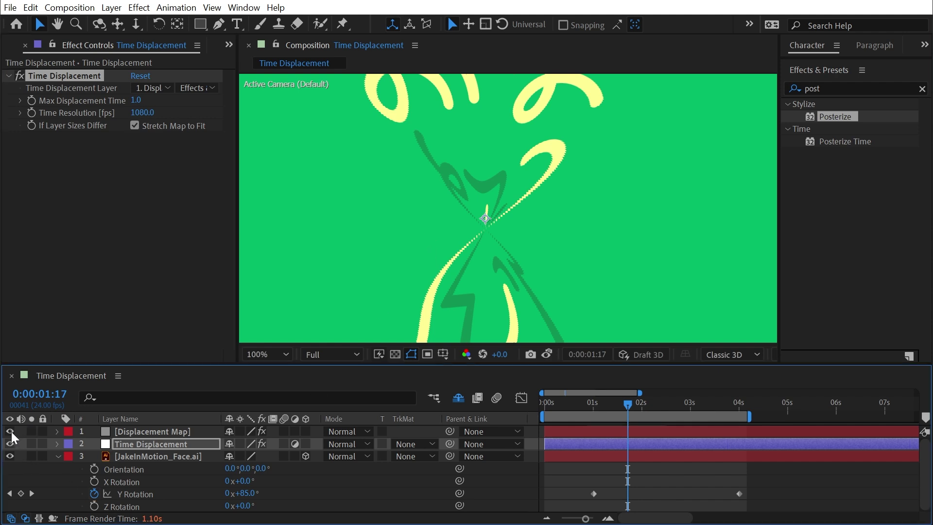
{"action": "key", "text": "comma"}
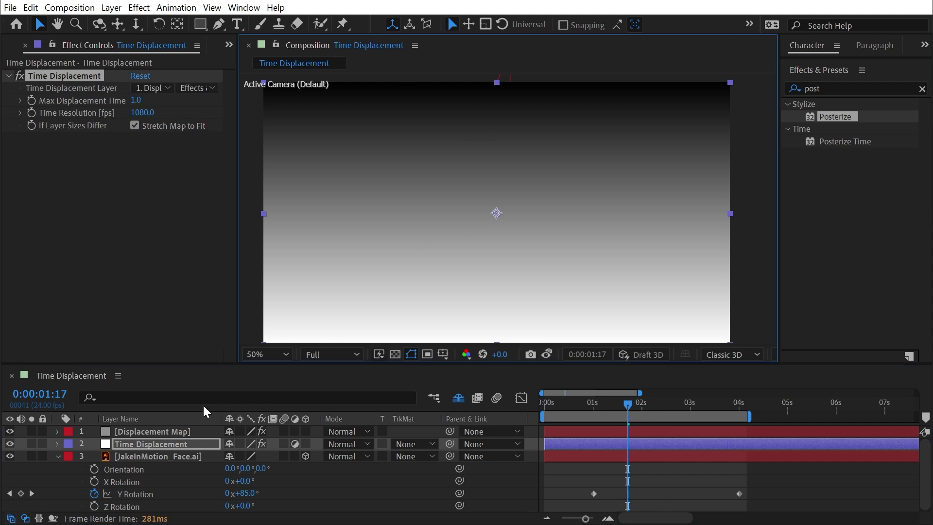
{"action": "left_click", "coordinate": [171, 431]}
{"action": "left_click", "coordinate": [81, 77]}
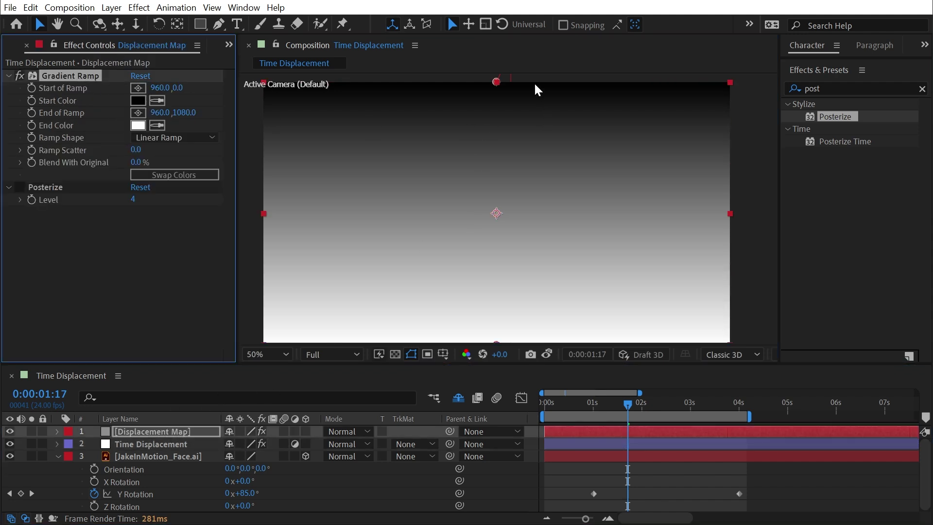
Examine the gradient of the Displacement Map layer at high magnification for steps between its shades of gray
{"action": "key", "text": "period"}
{"action": "key", "text": "period"}
{"action": "key", "text": "period"}
{"action": "key", "text": "period"}
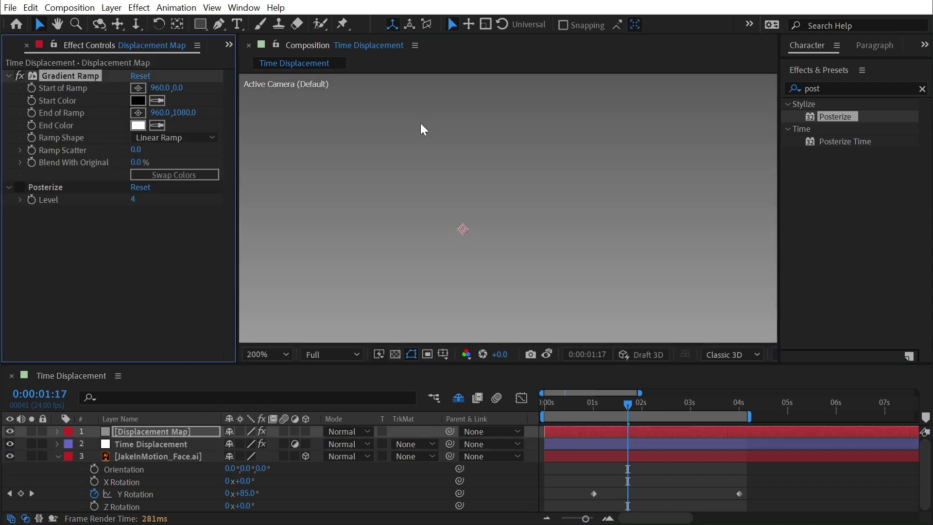
{"action": "key", "text": "space"}
{"action": "left_click_drag", "start_coordinate": [430, 119], "coordinate": [567, 298]}
{"action": "left_click_drag", "start_coordinate": [489, 165], "coordinate": [506, 267]}
{"action": "key", "text": "period"}
{"action": "key", "text": "v"}
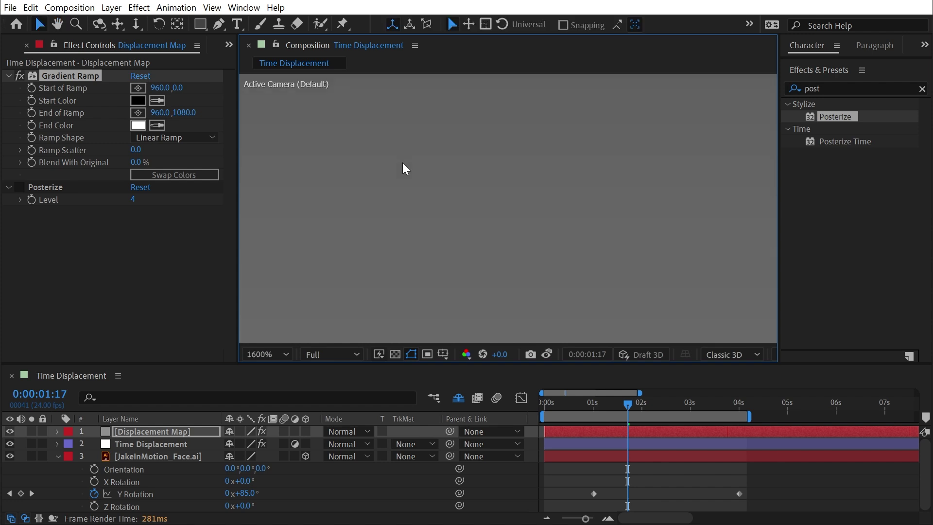
{"action": "key", "text": "comma"}
{"action": "key", "text": "comma"}
{"action": "key", "text": "comma"}
{"action": "key", "text": "comma"}
{"action": "key", "text": "comma"}
{"action": "key", "text": "comma"}
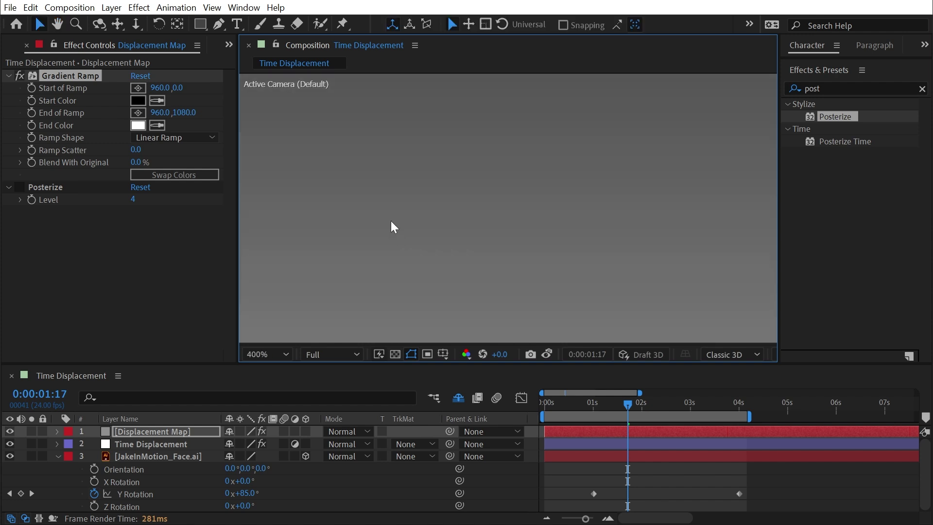
{"action": "key", "text": "h"}
{"action": "left_click_drag", "start_coordinate": [563, 227], "coordinate": [566, 220]}
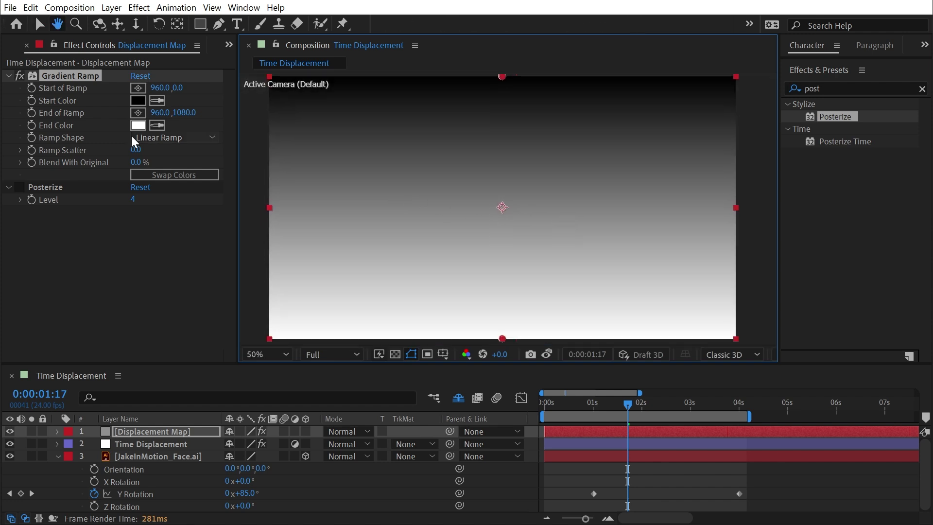
Check the project's color bit depth and return to the Displacement Map layer's effect controls
{"action": "key", "text": "v"}
{"action": "key", "text": "ctrl+0"}
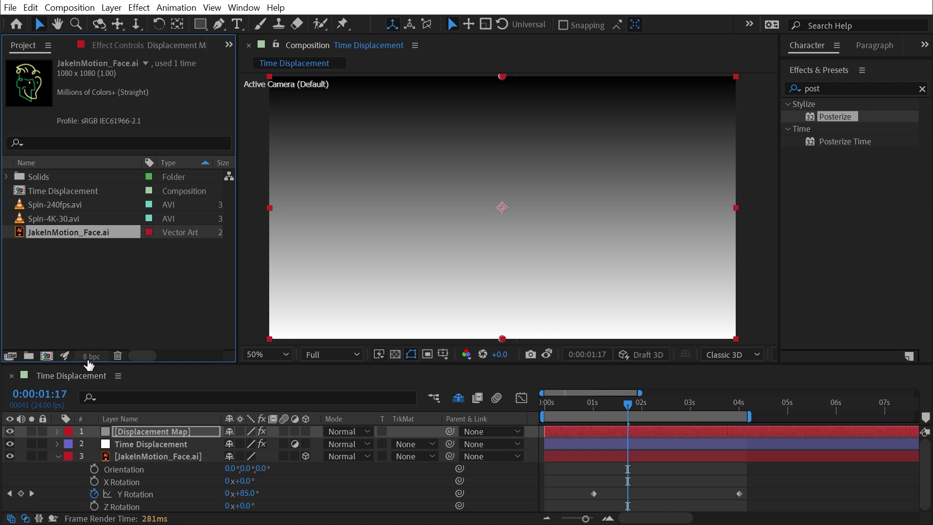
{"action": "left_click", "coordinate": [163, 46]}
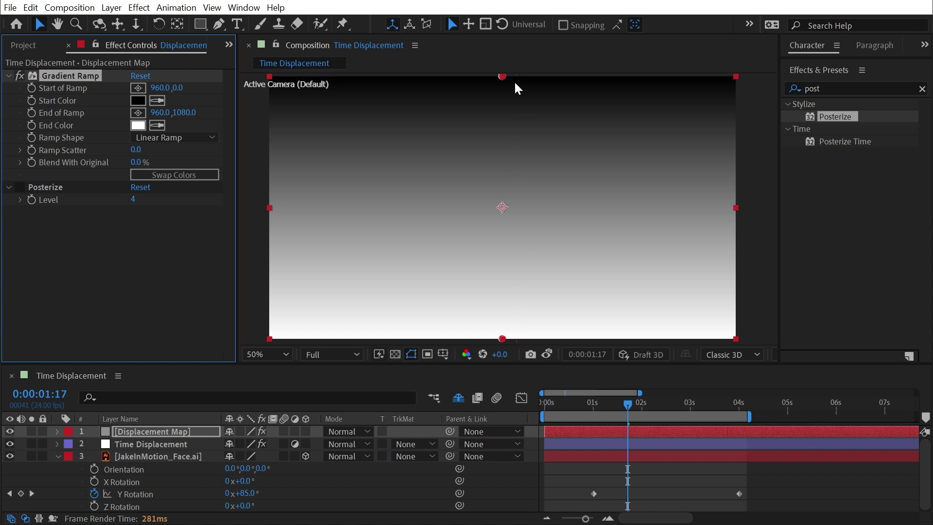
Preview the Gradient Ramp's start color from black up to white (FFFFFF) and discard the change
{"action": "left_click", "coordinate": [138, 101]}
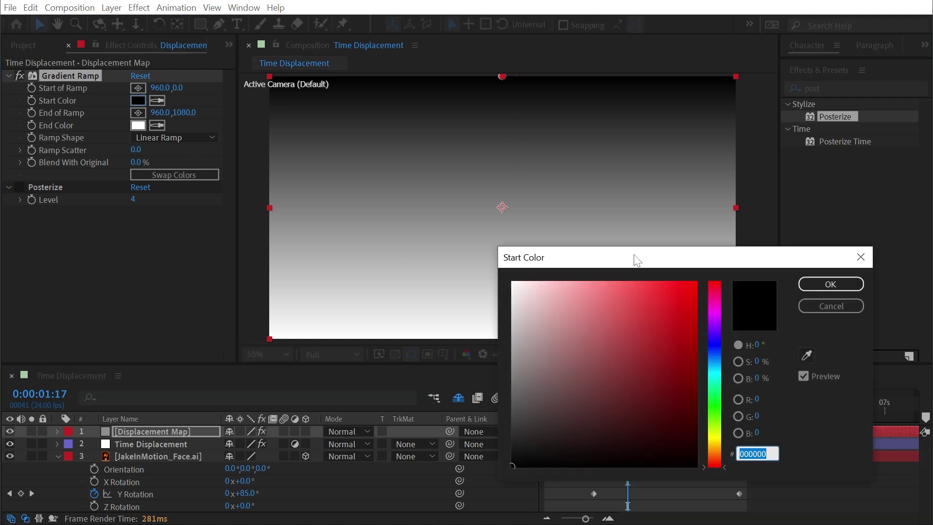
{"action": "left_click_drag", "start_coordinate": [635, 259], "coordinate": [293, 150]}
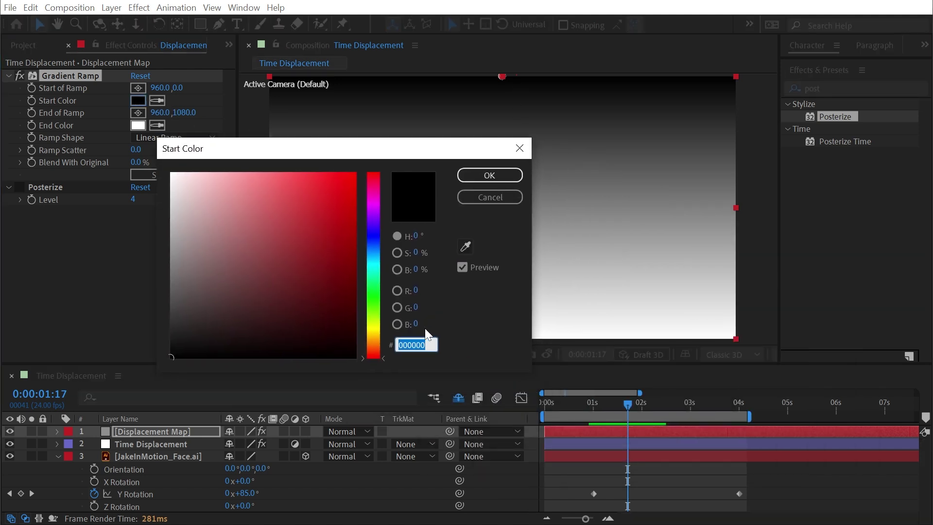
{"action": "left_click", "coordinate": [164, 353]}
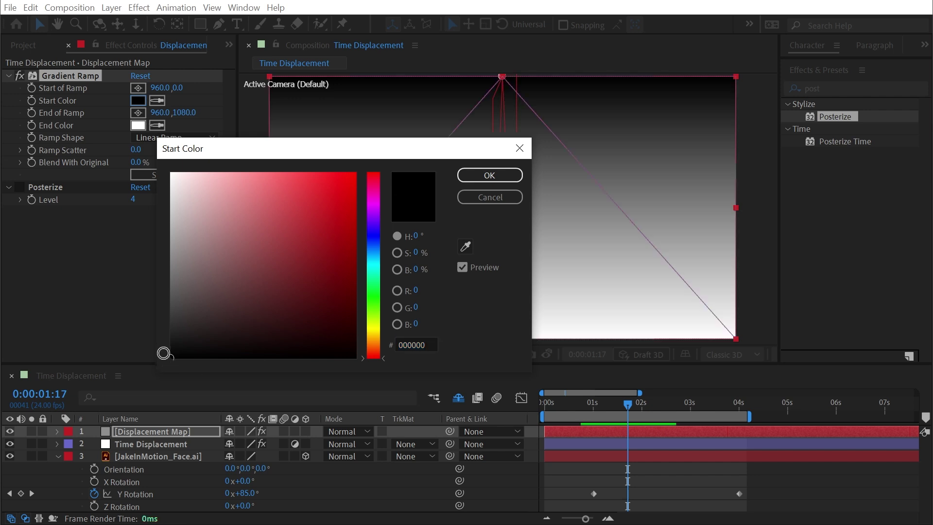
{"action": "left_click_drag", "start_coordinate": [163, 353], "coordinate": [155, 172]}
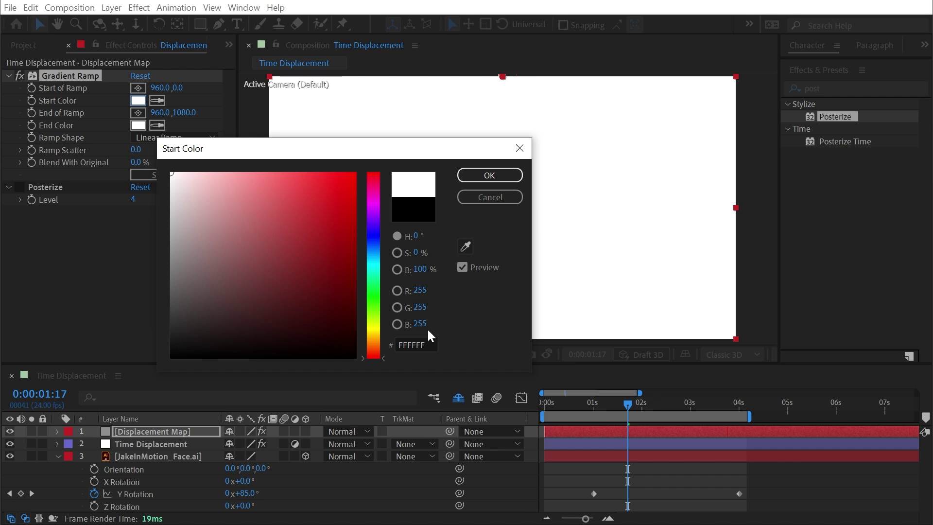
{"action": "left_click", "coordinate": [497, 199]}
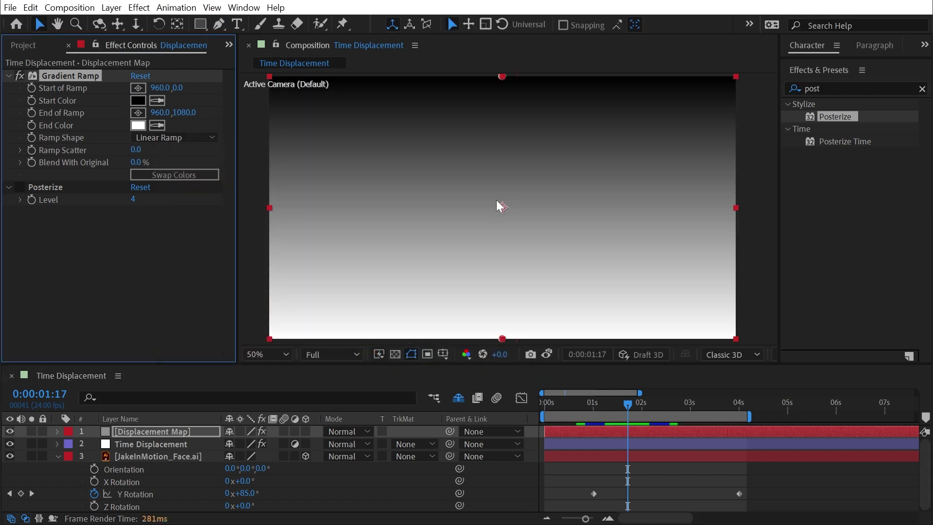
Hide the Displacement Map layer and examine the edges of the displaced face near its center at 400% magnification
{"action": "left_click", "coordinate": [10, 431]}
{"action": "scroll", "coordinate": [515, 220], "scroll_direction": "up", "scroll_amount": 6}
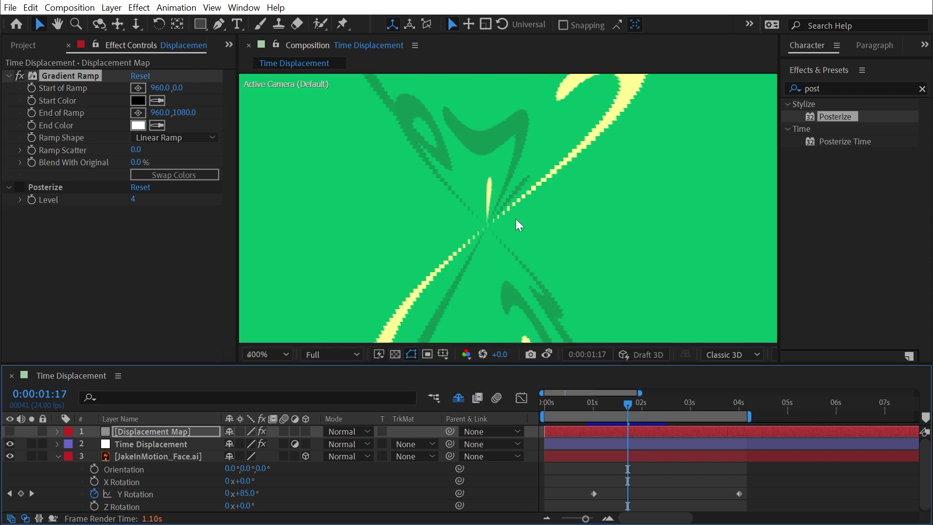
{"action": "scroll", "coordinate": [550, 144], "scroll_direction": "down", "scroll_amount": 2}
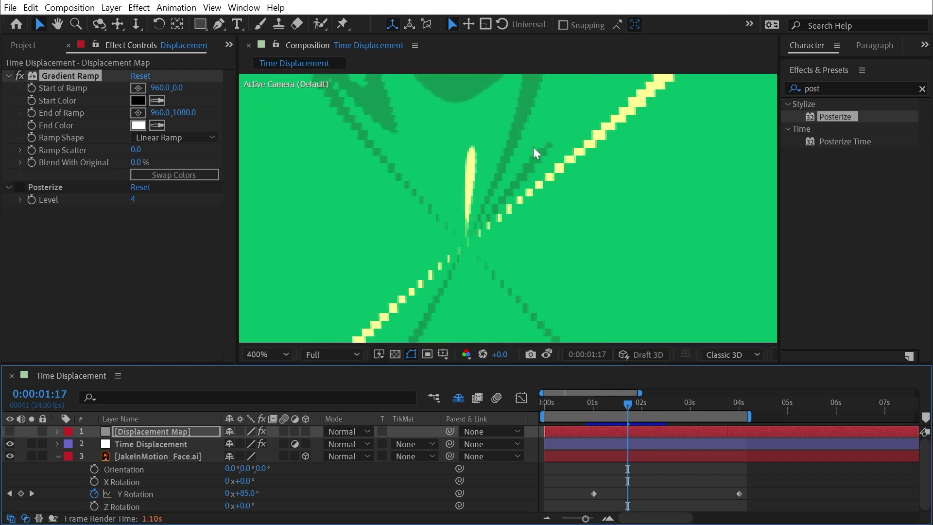
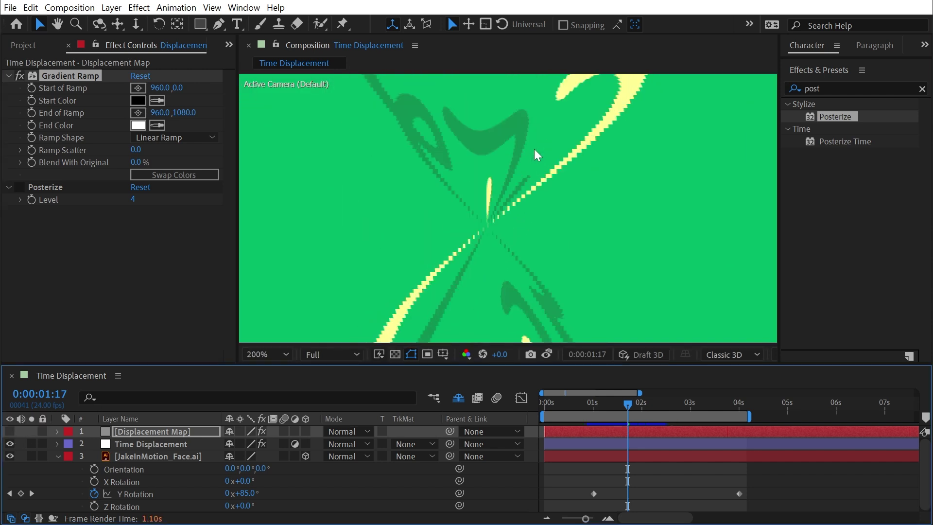
Set the vertical End of Ramp position of the Displacement Map layer's Gradient Ramp to 255
{"action": "scroll", "coordinate": [643, 166], "scroll_direction": "down", "scroll_amount": 1}
{"action": "scroll", "coordinate": [643, 165], "scroll_direction": "down", "scroll_amount": 1}
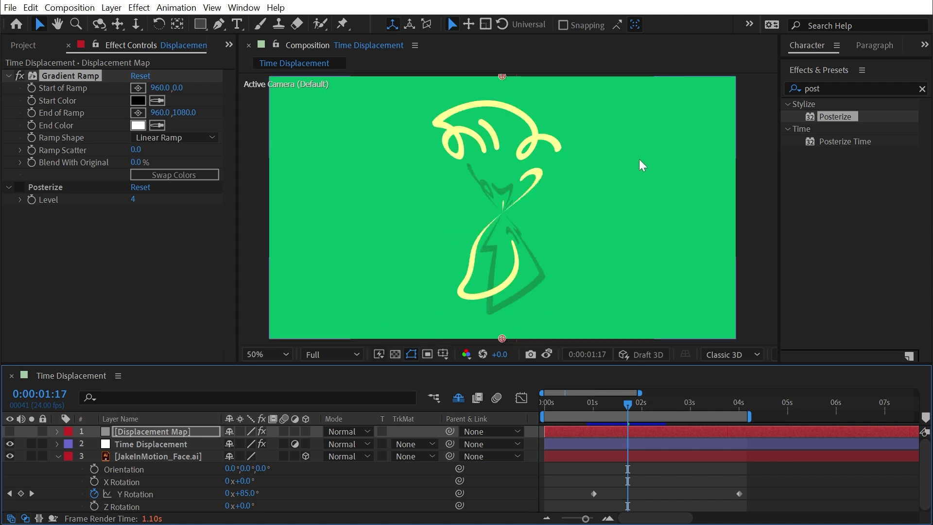
{"action": "scroll", "coordinate": [526, 201], "scroll_direction": "up", "scroll_amount": 1}
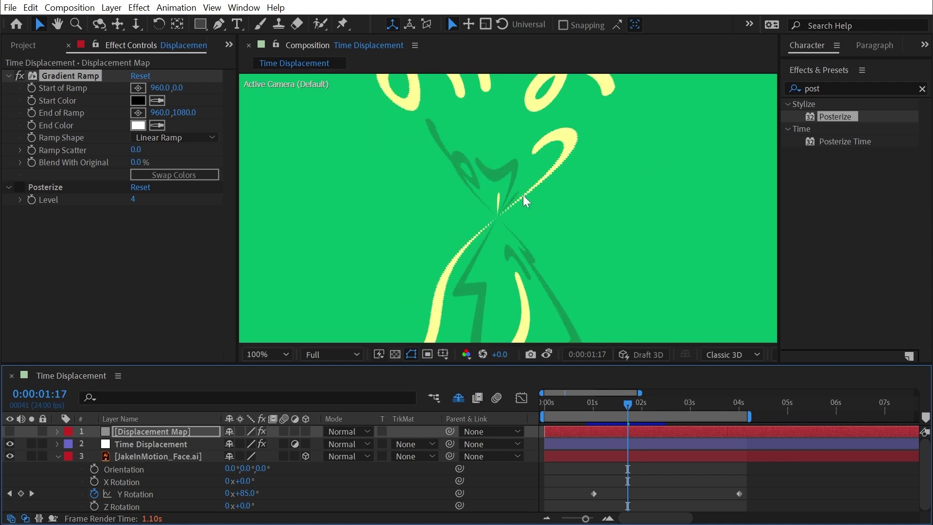
{"action": "scroll", "coordinate": [525, 201], "scroll_direction": "up", "scroll_amount": 1}
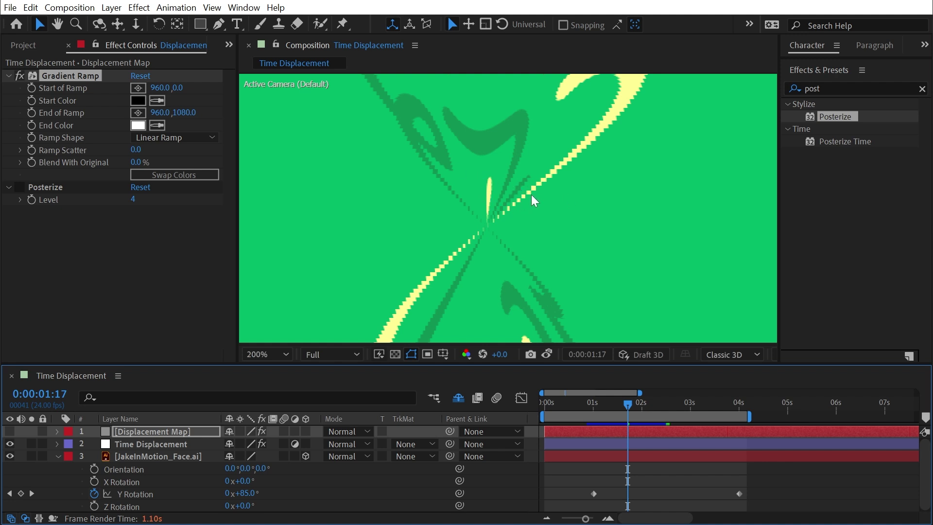
{"action": "left_click", "coordinate": [131, 445]}
{"action": "left_click", "coordinate": [130, 432]}
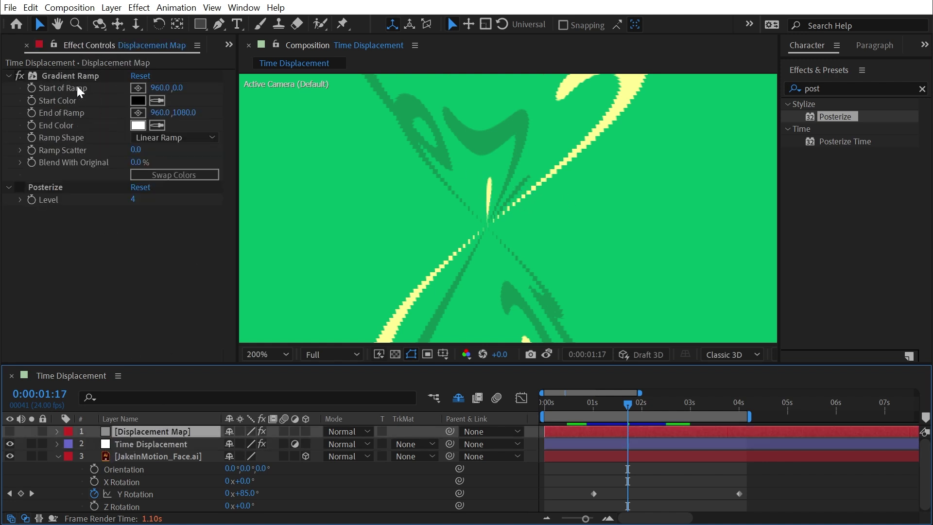
{"action": "left_click", "coordinate": [80, 77]}
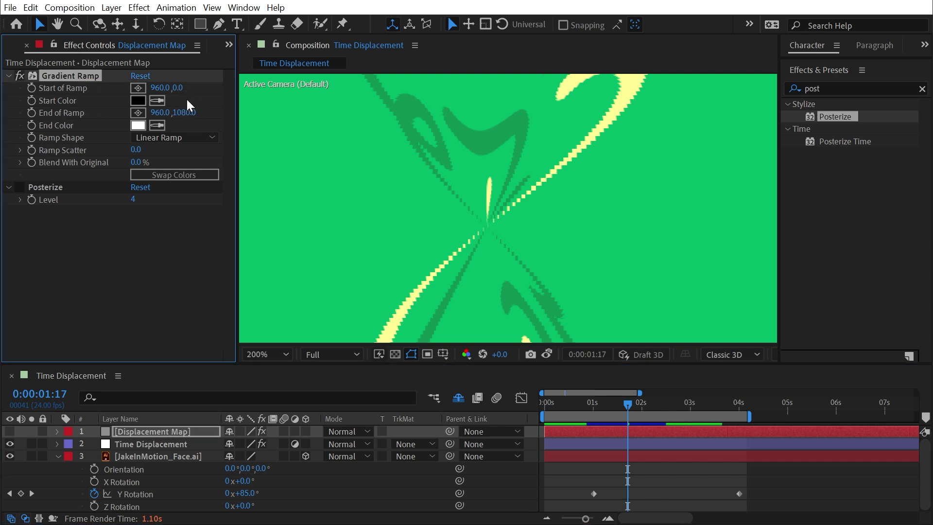
{"action": "left_click", "coordinate": [190, 109]}
{"action": "type", "text": "255"}
{"action": "key", "text": "Return"}
Show the Displacement Map layer and move the gradient's start point down to a vertical position of about 404
{"action": "left_click", "coordinate": [10, 432]}
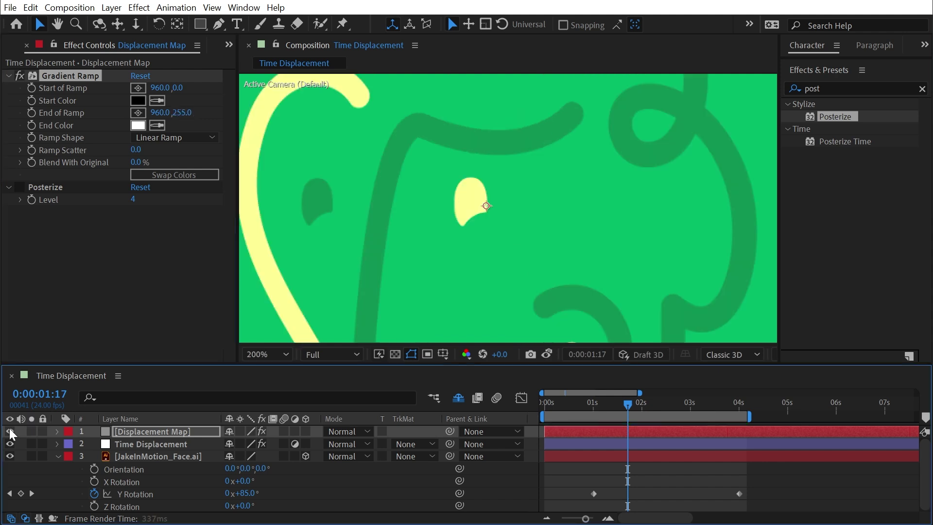
{"action": "key", "text": "space"}
{"action": "left_click_drag", "start_coordinate": [506, 125], "coordinate": [510, 239]}
{"action": "key", "text": "v"}
{"action": "scroll", "coordinate": [511, 234], "scroll_direction": "down", "scroll_amount": 3}
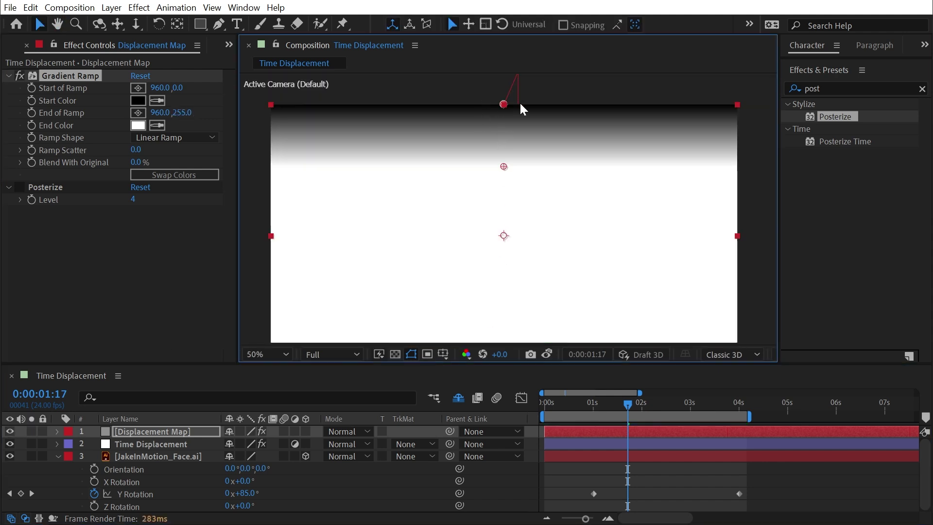
{"action": "left_click_drag", "start_coordinate": [509, 109], "coordinate": [505, 213]}
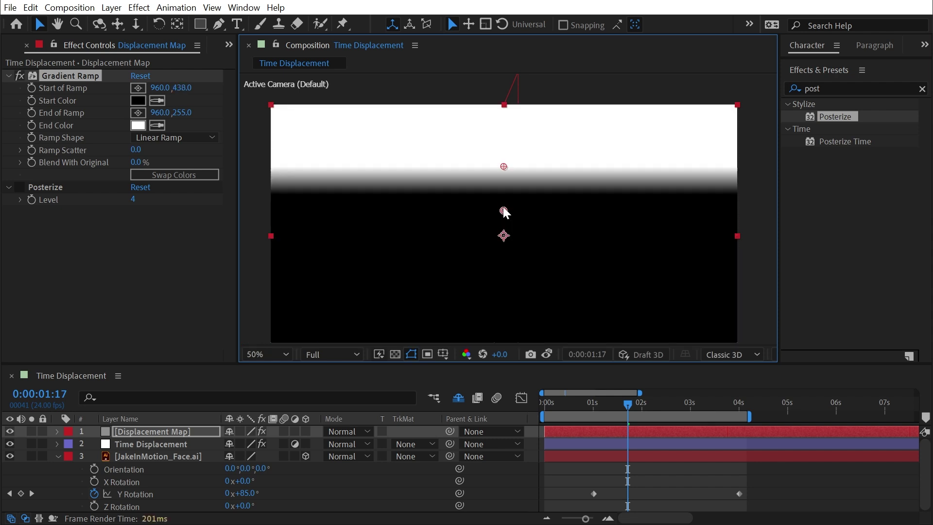
{"action": "left_click_drag", "start_coordinate": [505, 164], "coordinate": [506, 199]}
{"action": "key", "text": "ctrl+z"}
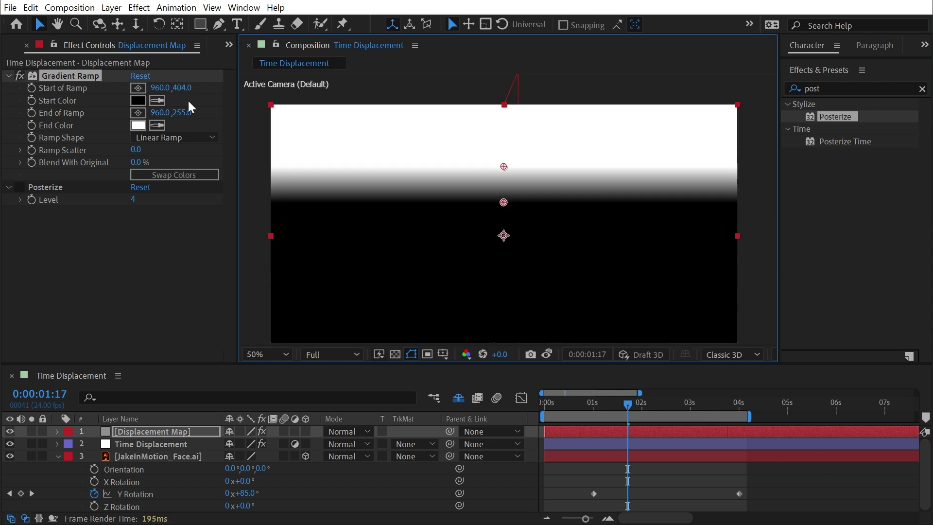
Set the Gradient Ramp's vertical start position to 400 and its end position to 400+255, and inspect the gradient
{"action": "left_click", "coordinate": [183, 88]}
{"action": "type", "text": "400"}
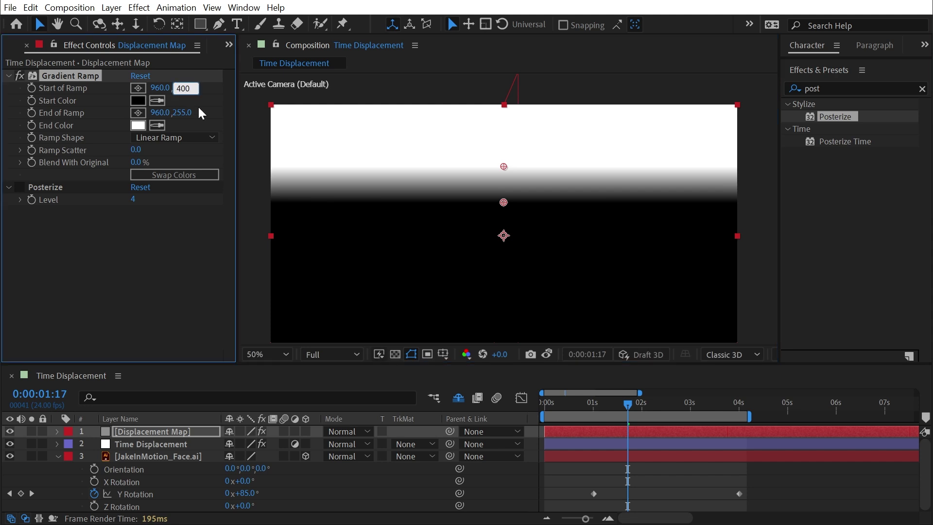
{"action": "key", "text": "Return"}
{"action": "left_click", "coordinate": [187, 115]}
{"action": "type", "text": "400+25"}
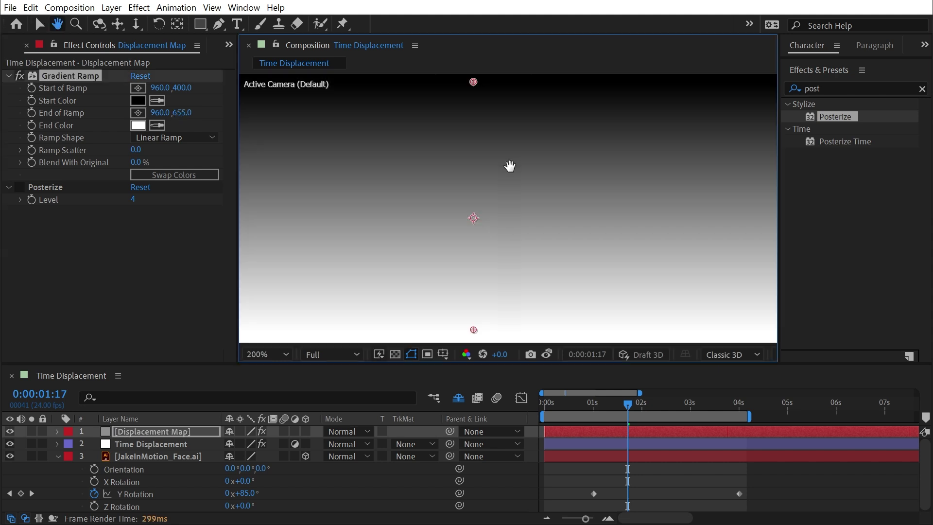
{"action": "left_click_drag", "start_coordinate": [510, 167], "coordinate": [509, 169]}
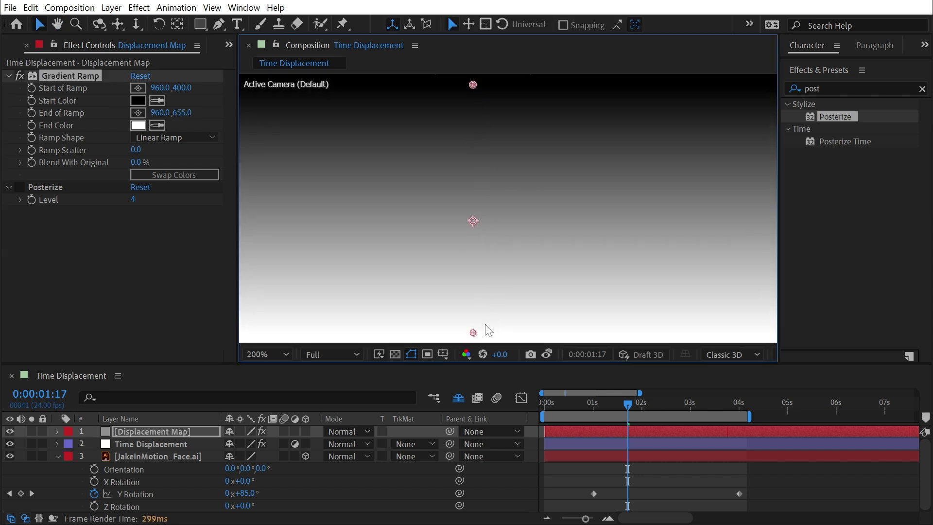
{"action": "scroll", "coordinate": [473, 325], "scroll_direction": "up", "scroll_amount": 4}
{"action": "key", "text": "space"}
{"action": "left_click_drag", "start_coordinate": [493, 244], "coordinate": [565, 334]}
{"action": "scroll", "coordinate": [488, 203], "scroll_direction": "down", "scroll_amount": 8}
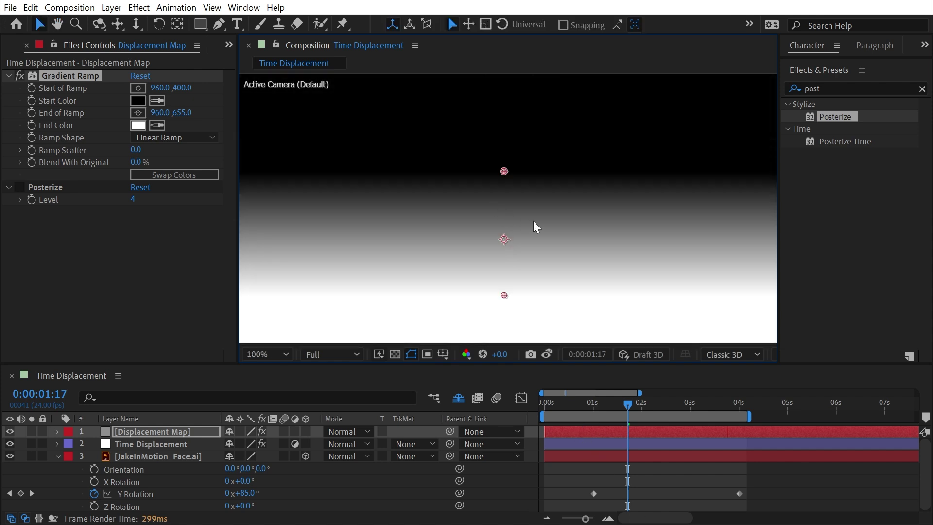
Hide the Displacement Map layer and examine the displaced face's edges around its center at up to 400% magnification
{"action": "left_click", "coordinate": [10, 432]}
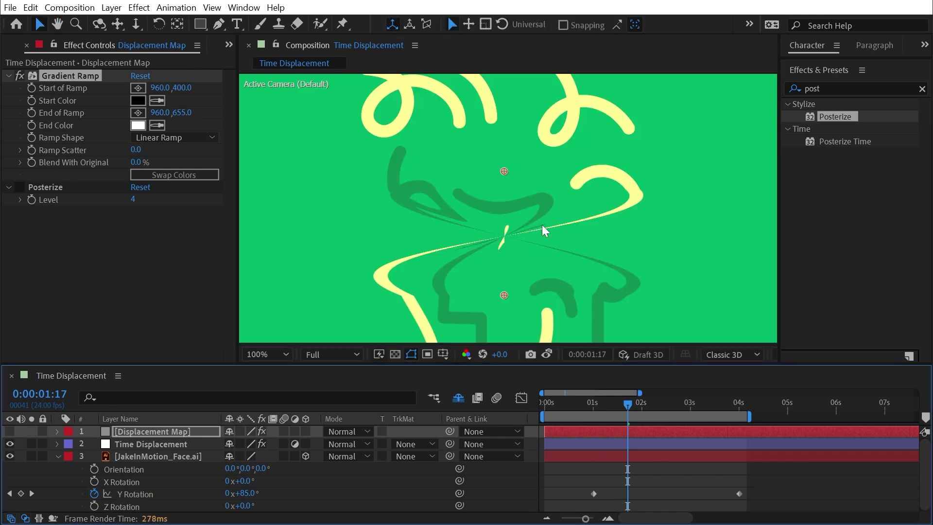
{"action": "scroll", "coordinate": [542, 225], "scroll_direction": "down", "scroll_amount": 2}
{"action": "left_click_drag", "start_coordinate": [590, 415], "coordinate": [628, 389]}
{"action": "scroll", "coordinate": [506, 214], "scroll_direction": "up", "scroll_amount": 6}
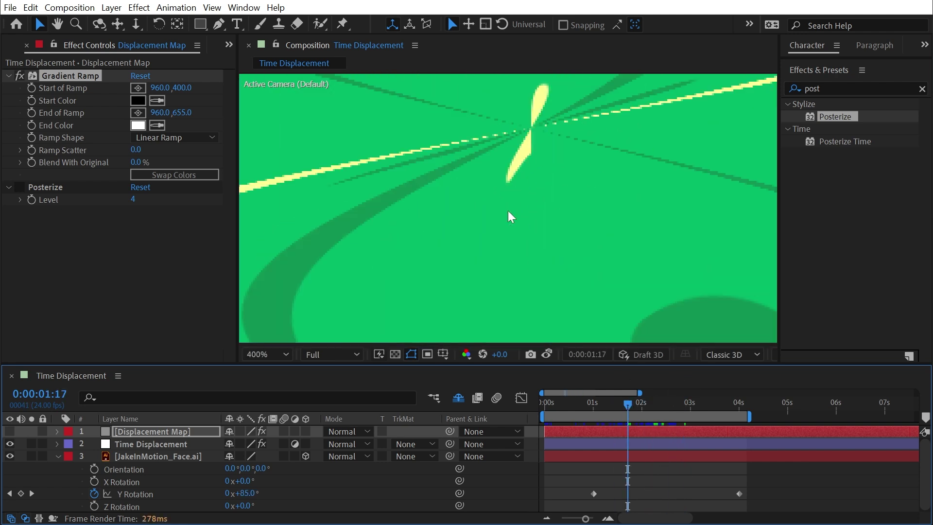
{"action": "scroll", "coordinate": [529, 151], "scroll_direction": "down", "scroll_amount": 2}
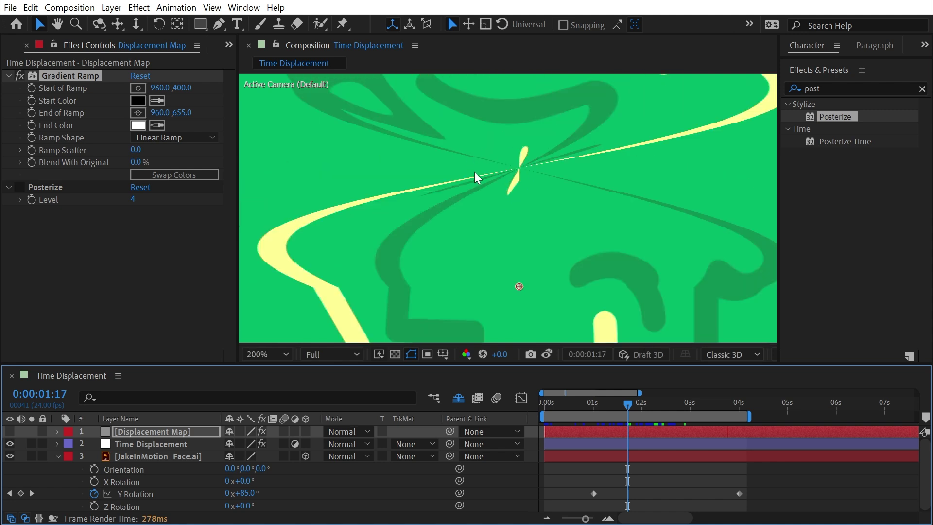
{"action": "left_click_drag", "start_coordinate": [460, 155], "coordinate": [448, 202]}
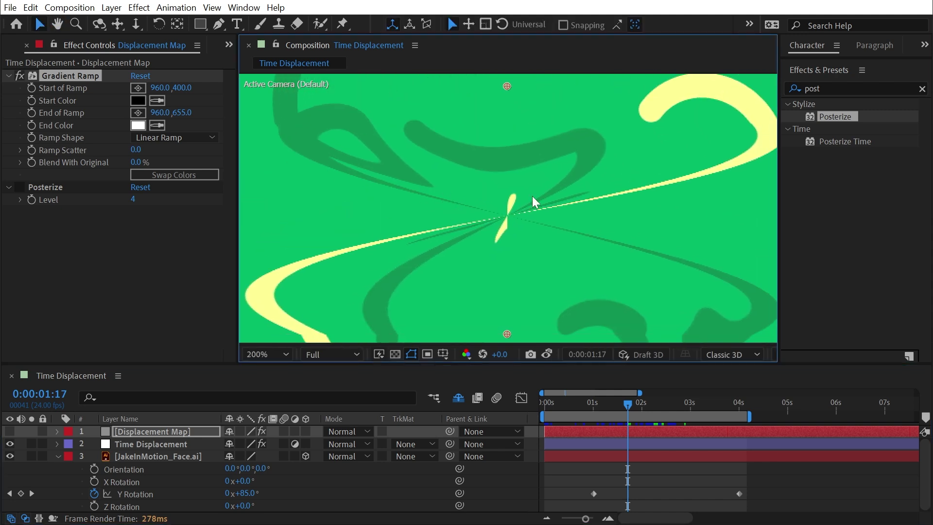
{"action": "scroll", "coordinate": [516, 209], "scroll_direction": "down", "scroll_amount": 1}
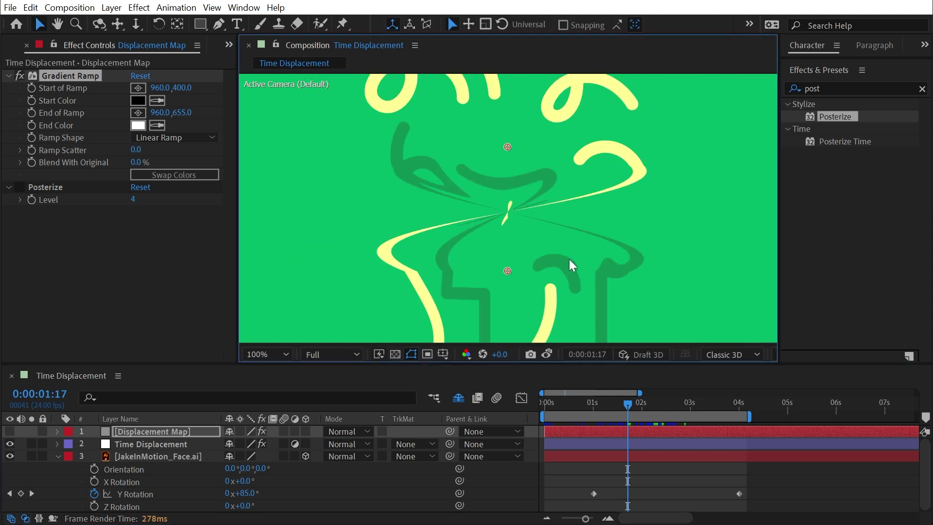
{"action": "scroll", "coordinate": [513, 209], "scroll_direction": "down", "scroll_amount": 2}
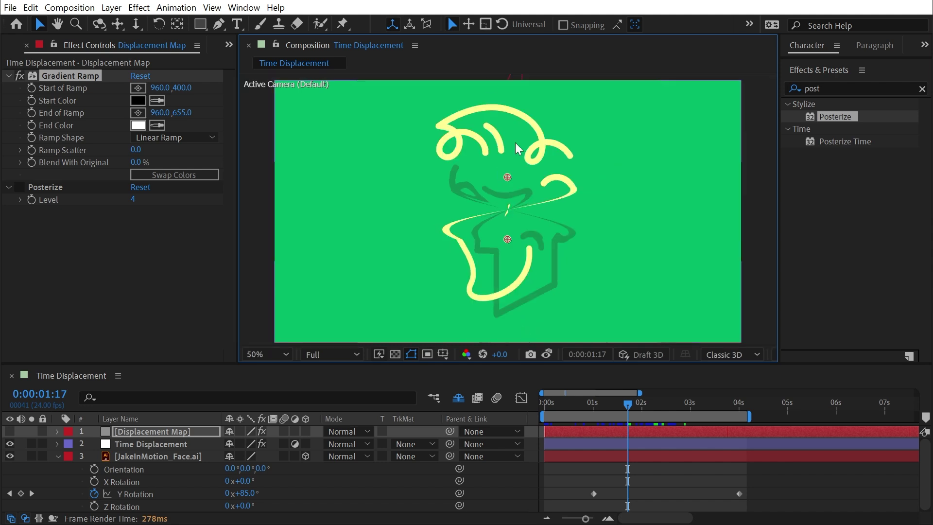
{"action": "scroll", "coordinate": [516, 212], "scroll_direction": "up", "scroll_amount": 6}
Set the Time Resolution of the Time Displacement effect to 256 fps and check the face's edges
{"action": "left_click", "coordinate": [529, 210]}
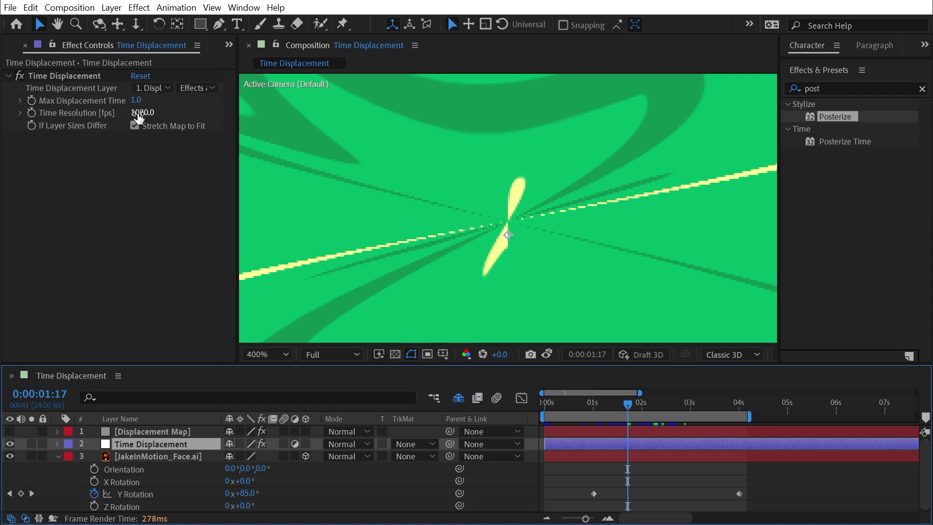
{"action": "left_click", "coordinate": [138, 113]}
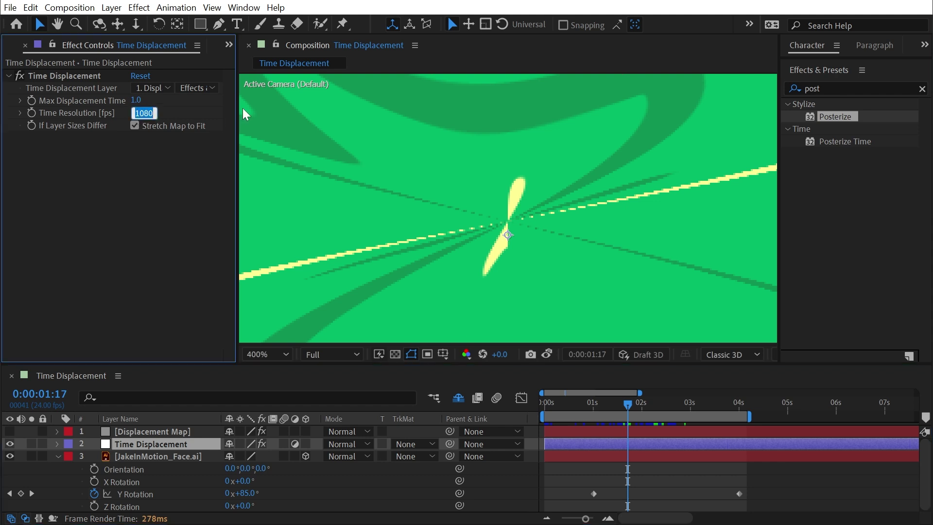
{"action": "type", "text": "256"}
{"action": "key", "text": "Return"}
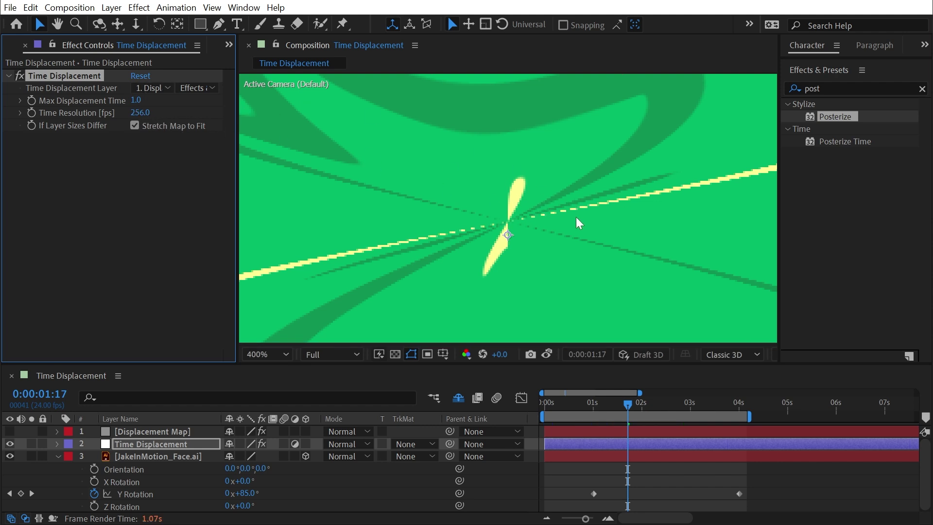
{"action": "key", "text": "comma"}
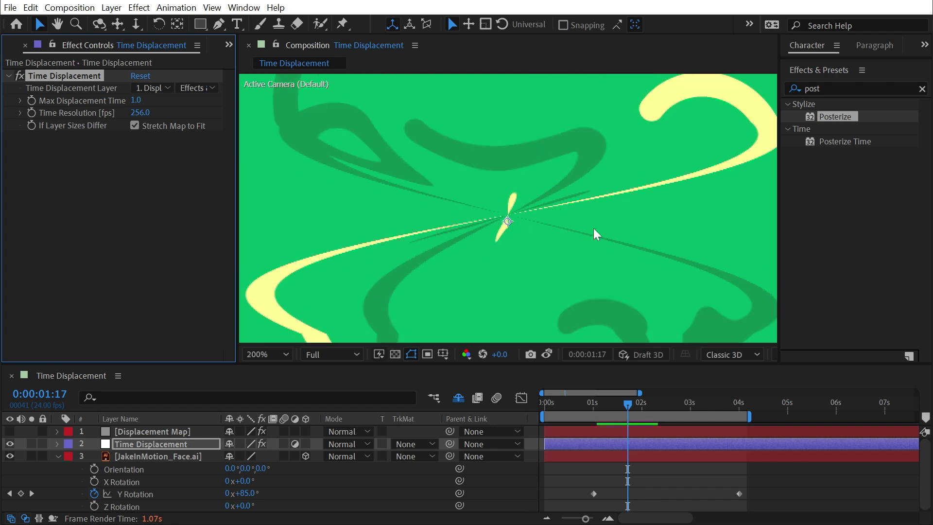
Set the project's color depth to 16 bpc and inspect the face's center at 400% magnification
{"action": "scroll", "coordinate": [67, 44], "scroll_direction": "up", "scroll_amount": 1}
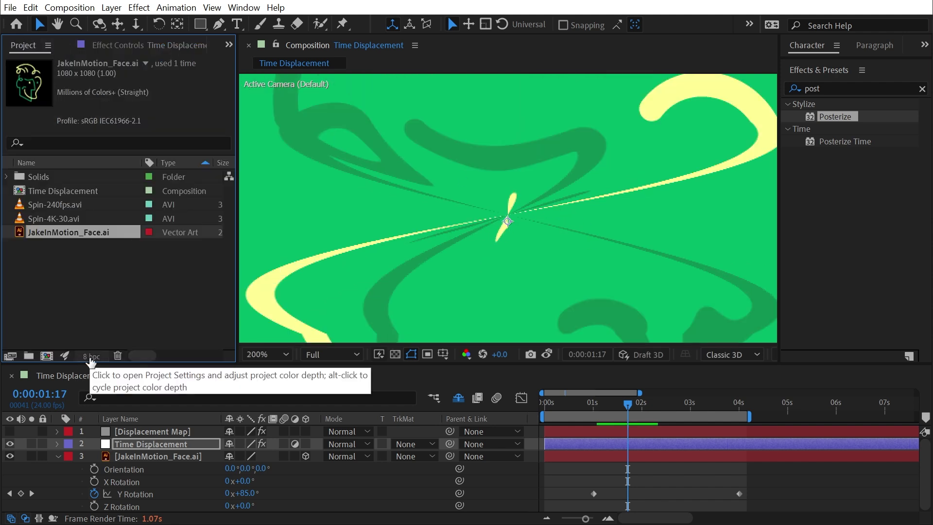
{"action": "left_click", "coordinate": [91, 356], "text": "alt"}
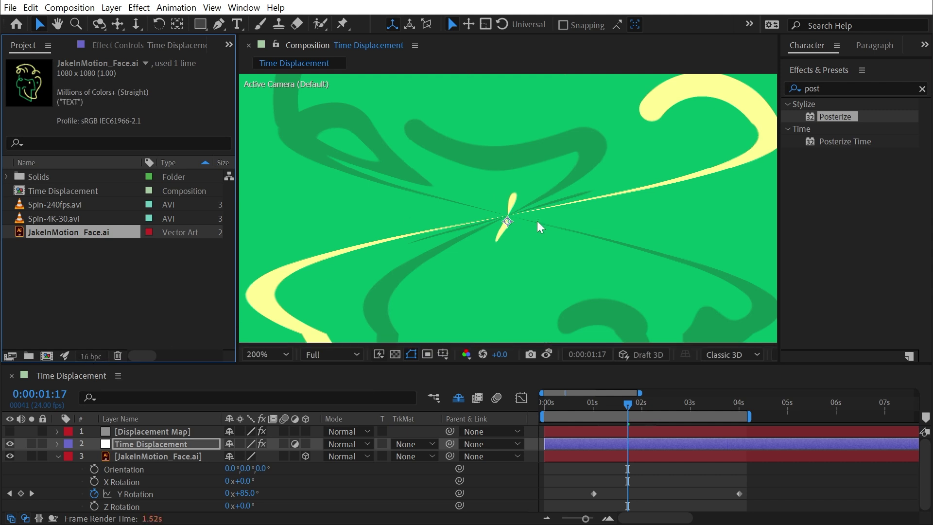
{"action": "key", "text": "period"}
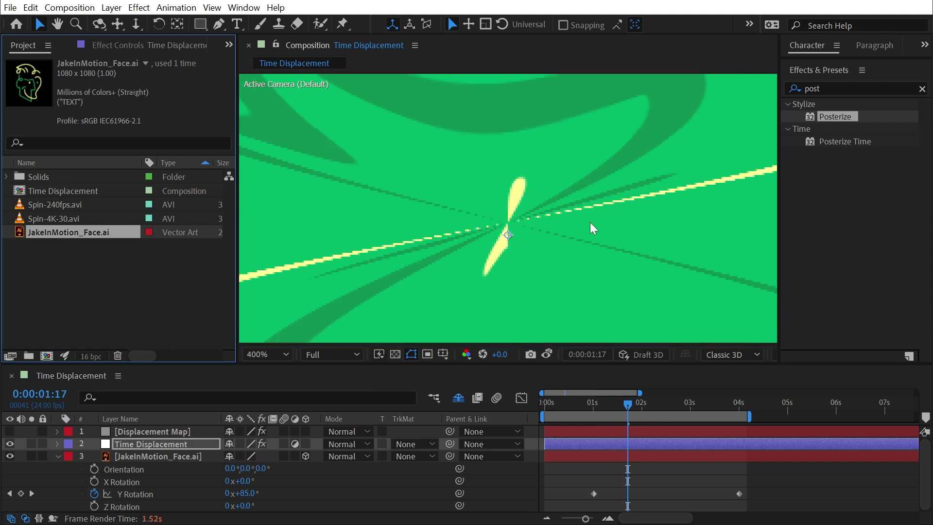
Show the Displacement Map layer and reset its Gradient Ramp to the default values
{"action": "left_click", "coordinate": [161, 46]}
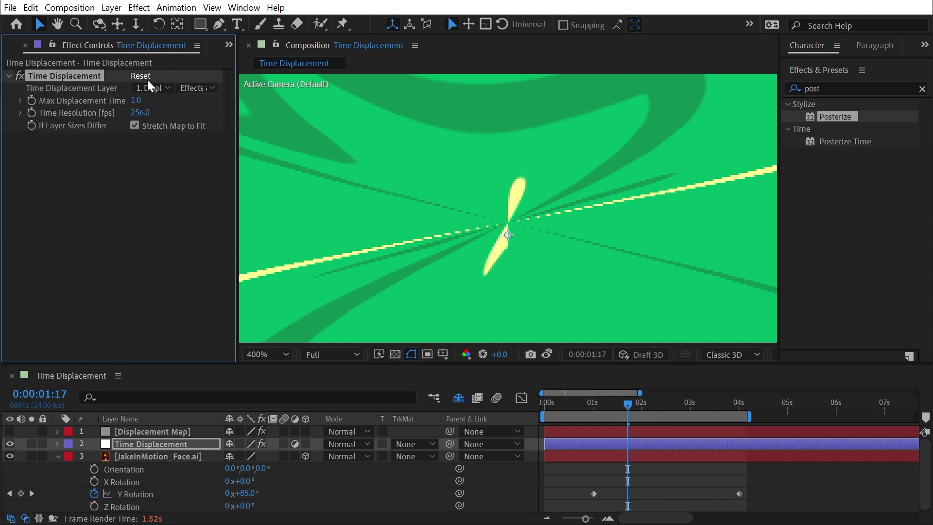
{"action": "left_click", "coordinate": [129, 433]}
{"action": "left_click", "coordinate": [10, 431]}
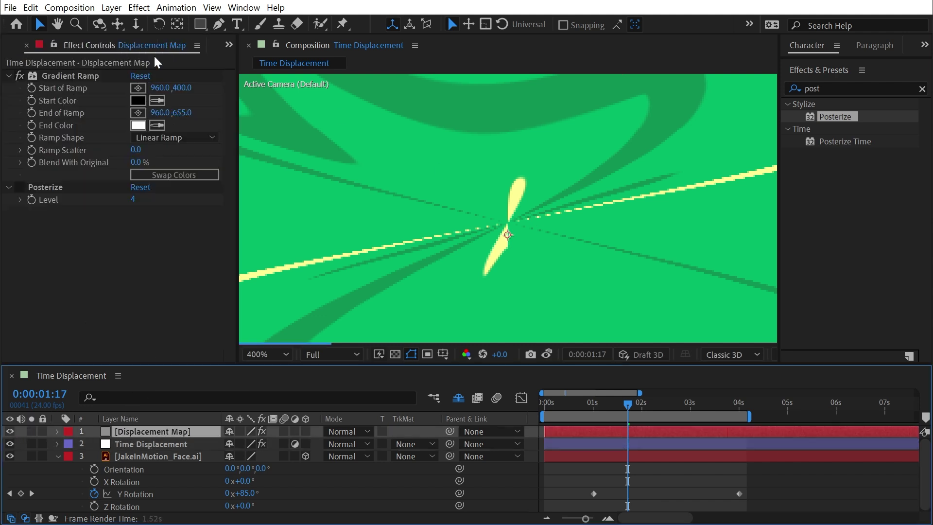
{"action": "left_click", "coordinate": [140, 76]}
{"action": "key", "text": "comma"}
{"action": "key", "text": "comma"}
{"action": "key", "text": "comma"}
{"action": "key", "text": "comma"}
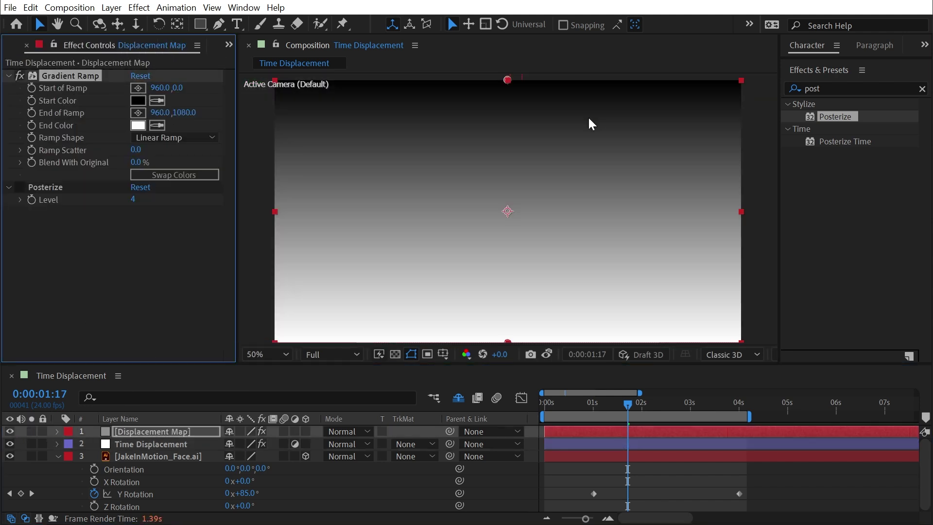
Hide the Displacement Map layer and take a snapshot of the composition at 0:00:01:12
{"action": "left_click", "coordinate": [10, 432]}
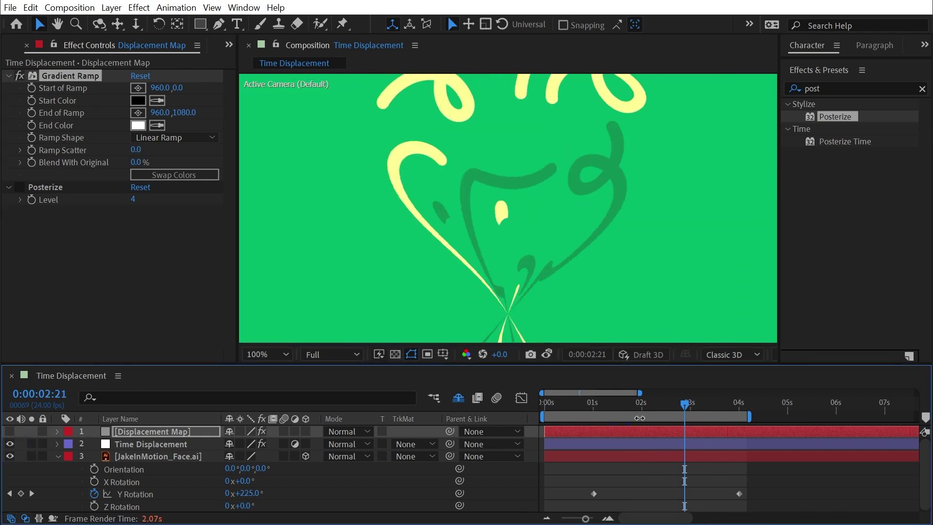
{"action": "left_click", "coordinate": [617, 403]}
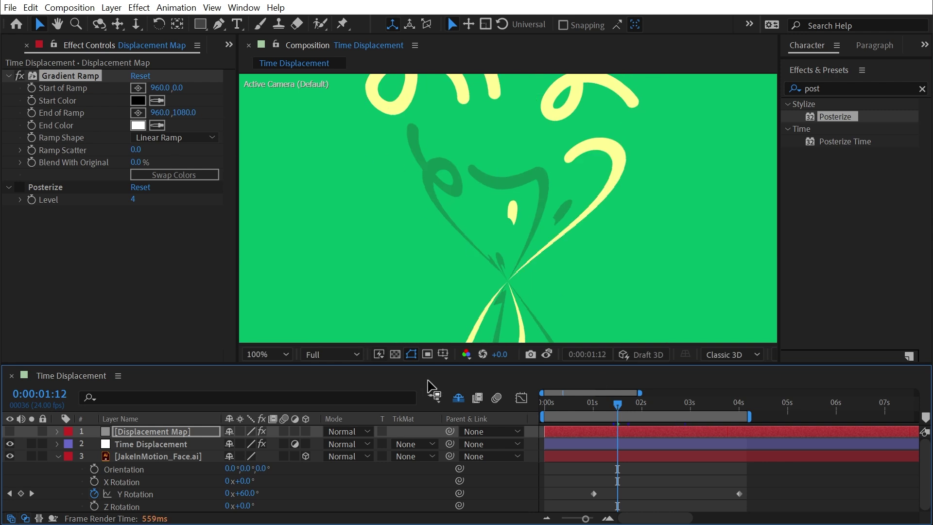
{"action": "left_click", "coordinate": [535, 354]}
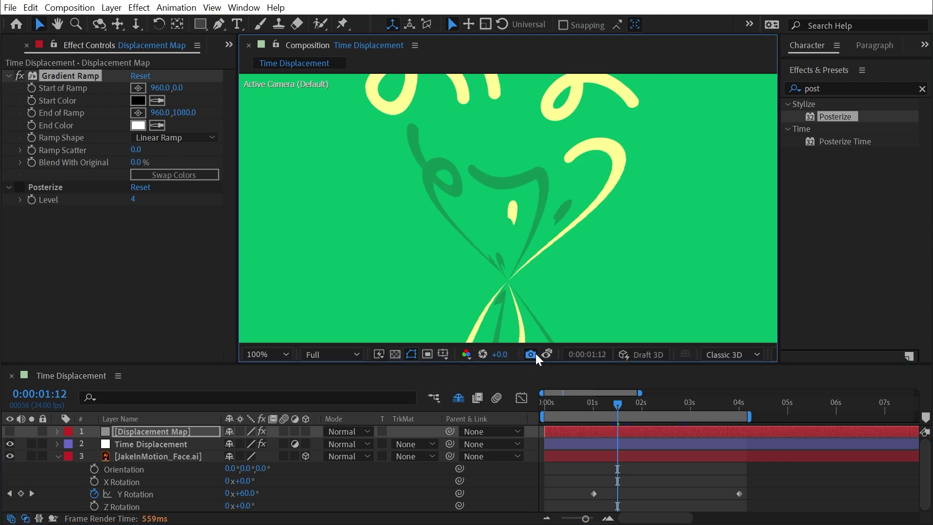
Set the project's color depth to 8 bpc and compare the face's edges with the stored snapshot
{"action": "left_click", "coordinate": [20, 49]}
{"action": "left_click", "coordinate": [91, 356]}
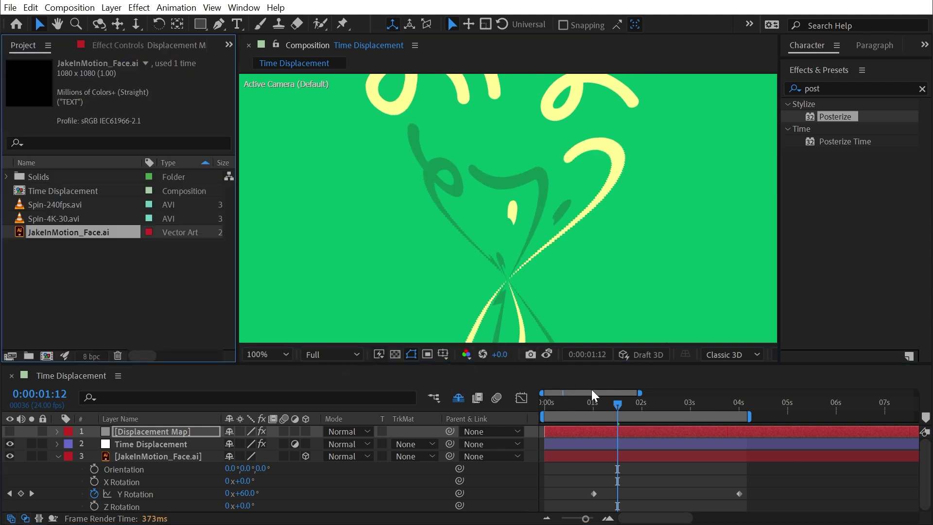
{"action": "left_click", "coordinate": [548, 354]}
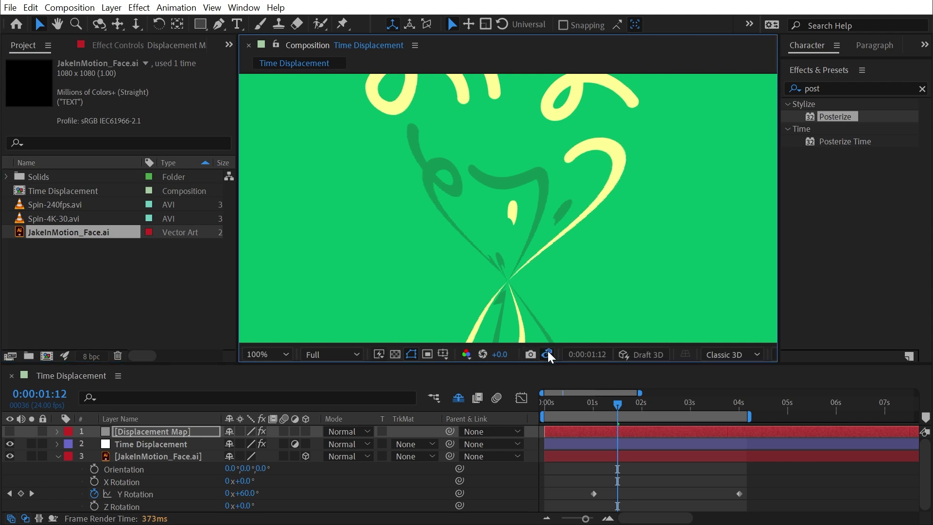
{"action": "key", "text": "period"}
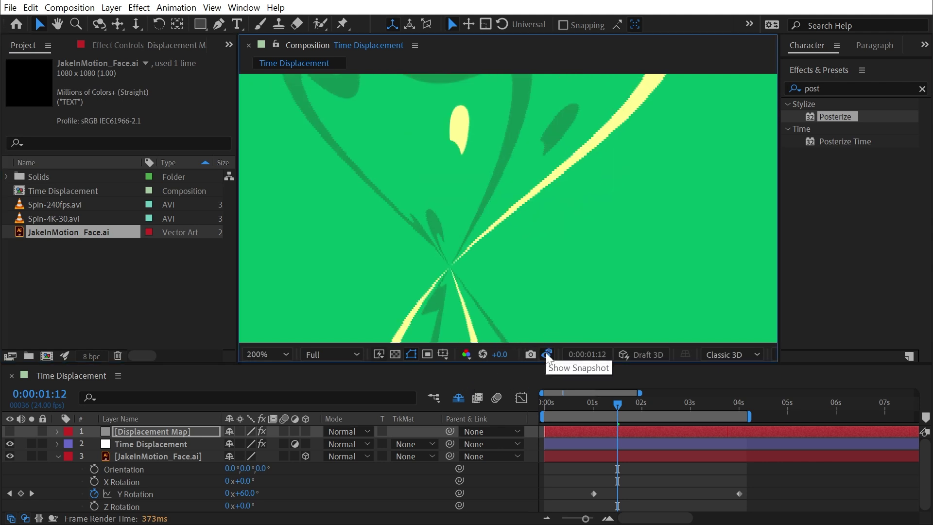
Set the project's color depth to 16 bpc and bring the whole composition into view
{"action": "left_click", "coordinate": [549, 355]}
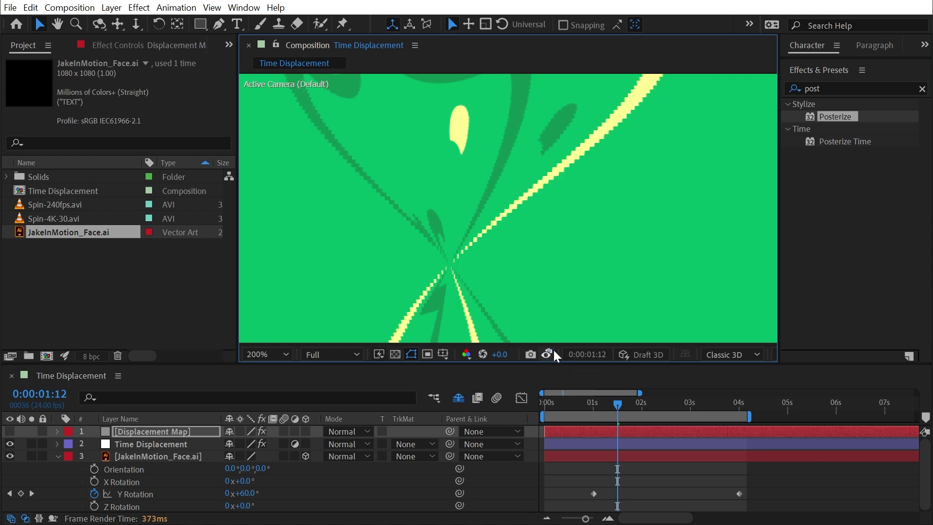
{"action": "scroll", "coordinate": [513, 217], "scroll_direction": "down", "scroll_amount": 1}
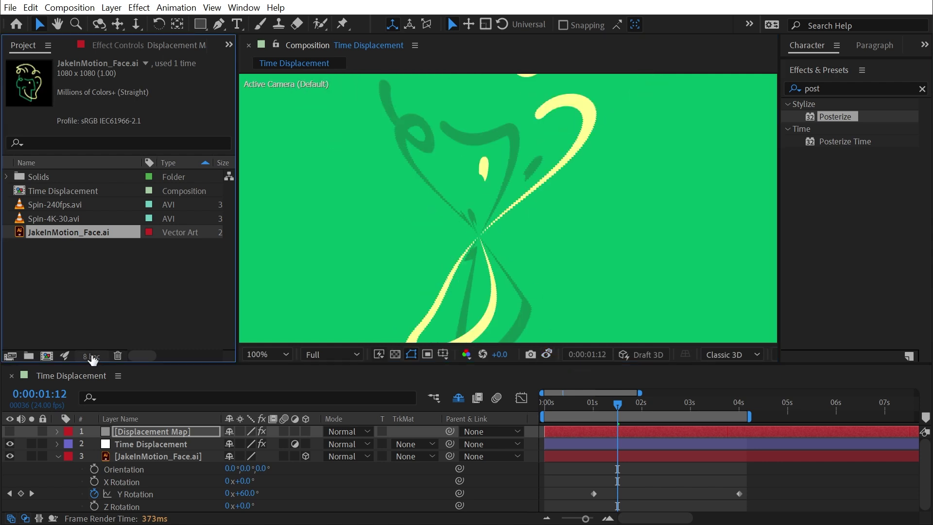
{"action": "left_click", "coordinate": [91, 356], "text": "alt"}
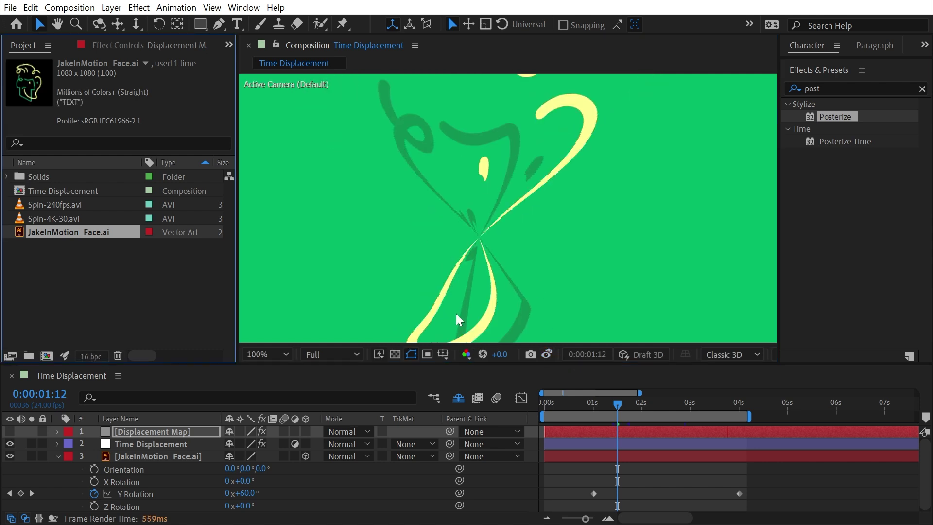
{"action": "scroll", "coordinate": [510, 243], "scroll_direction": "down", "scroll_amount": 1}
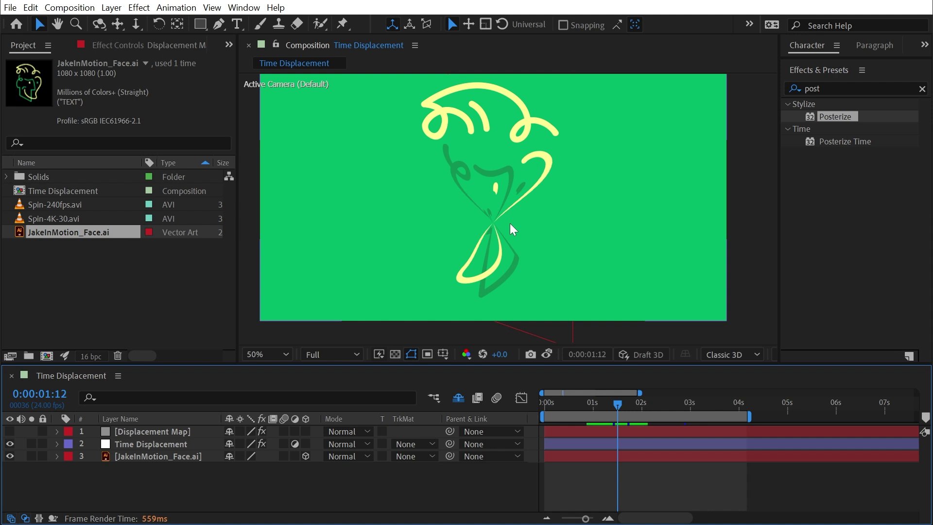
{"action": "left_click", "coordinate": [561, 210]}
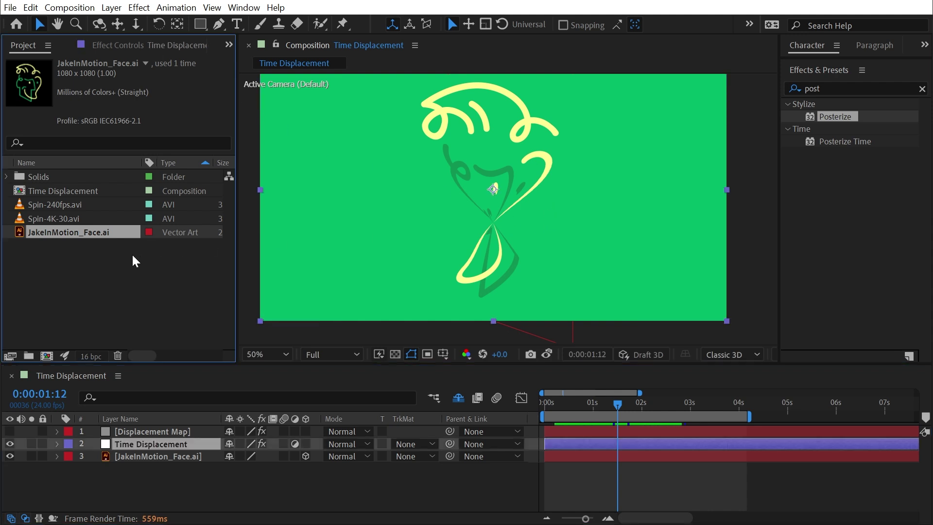
Create a new composition from the Spin-4K-30.avi footage and scrub through the clip
{"action": "left_click", "coordinate": [121, 271]}
{"action": "left_click_drag", "start_coordinate": [54, 219], "coordinate": [43, 360]}
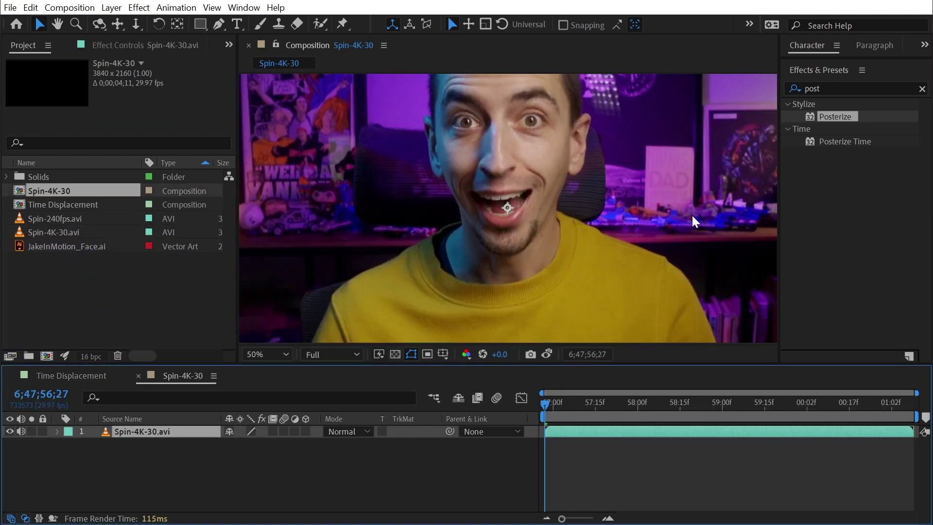
{"action": "scroll", "coordinate": [614, 233], "scroll_direction": "down", "scroll_amount": 2}
{"action": "mouse_move", "coordinate": [582, 412]}
{"action": "left_mouse_down"}
{"action": "mouse_move", "coordinate": [664, 404]}
{"action": "mouse_move", "coordinate": [635, 430]}
{"action": "mouse_move", "coordinate": [740, 441]}
{"action": "mouse_move", "coordinate": [795, 433]}
{"action": "mouse_move", "coordinate": [658, 436]}
{"action": "mouse_move", "coordinate": [890, 420]}
{"action": "mouse_move", "coordinate": [571, 401]}
{"action": "left_mouse_up"}
Add a composition-sized solid named Displacement and apply the Gradient Ramp effect to it
{"action": "key", "text": "ctrl+y"}
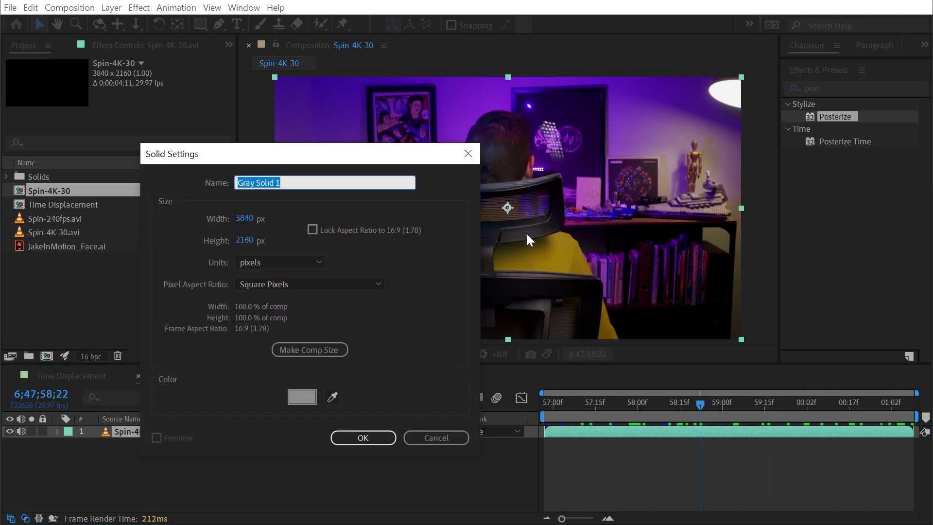
{"action": "type", "text": "D"}
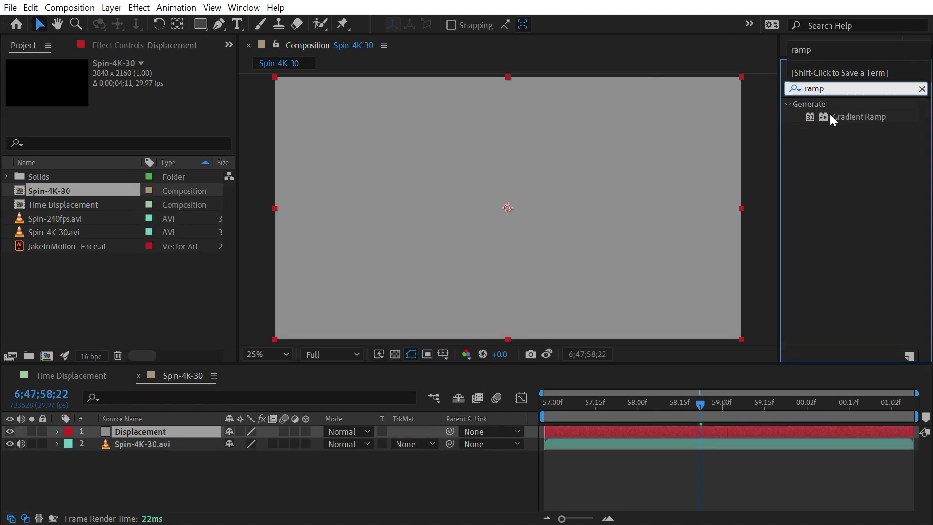
{"action": "double_click", "coordinate": [841, 116]}
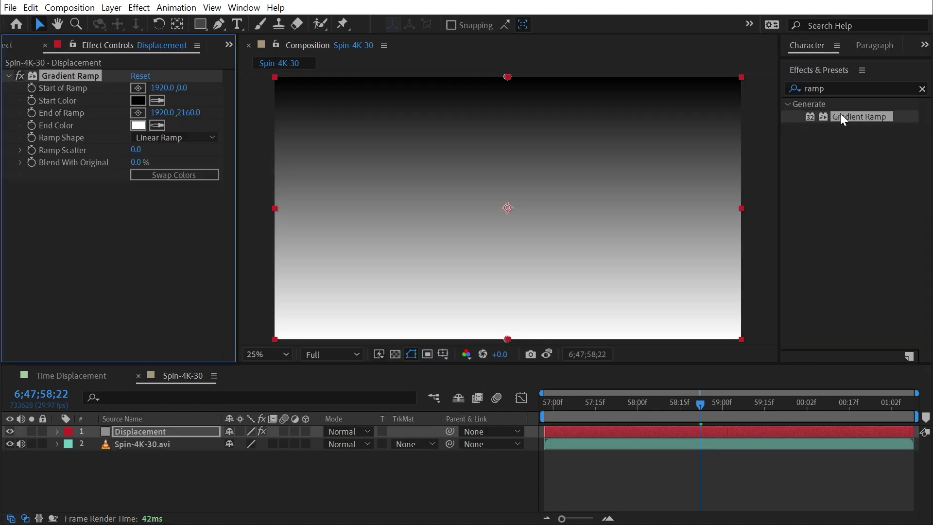
Add an adjustment layer named Time Displacement and place it directly below the Displacement layer
{"action": "key", "text": "ctrl+alt+y"}
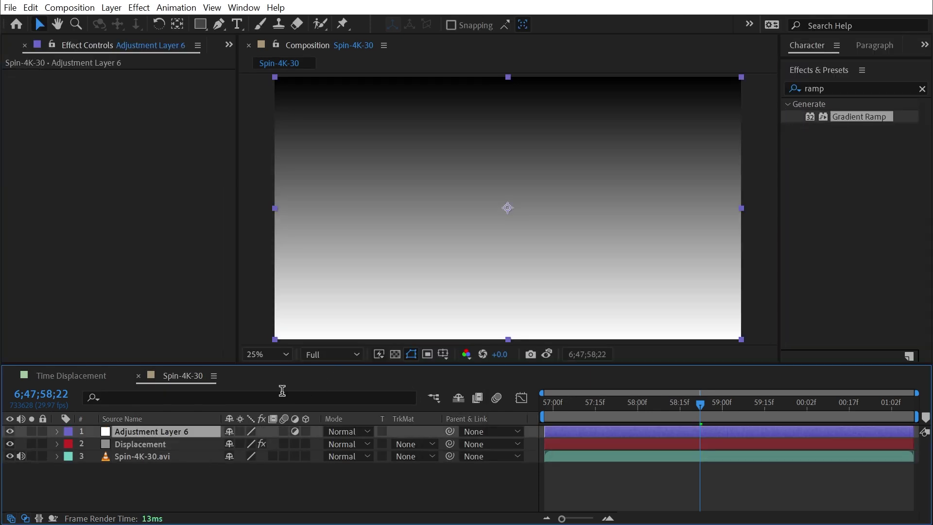
{"action": "key", "text": "Return"}
{"action": "type", "text": "Time Displacement"}
{"action": "key", "text": "Return"}
{"action": "key", "text": "ctrl+bracketleft"}
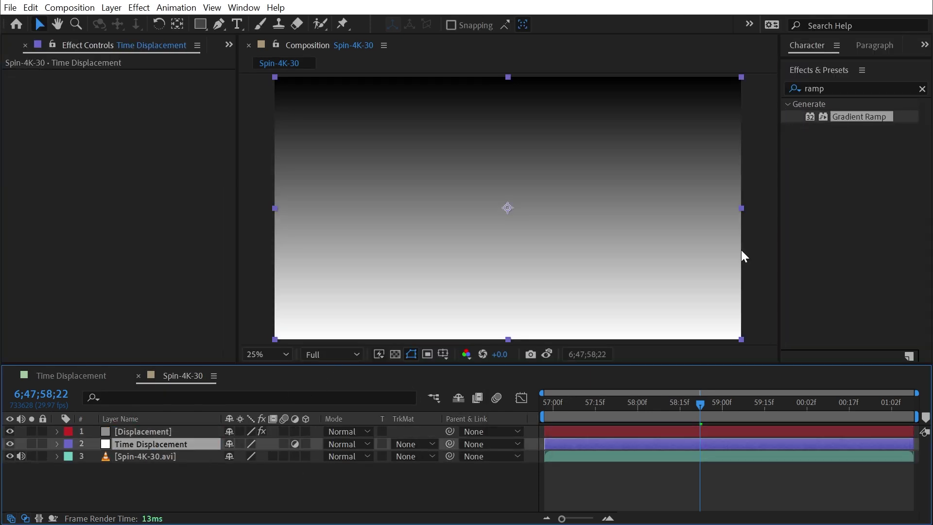
Apply the Time Displacement effect to the adjustment layer, using the Displacement layer with Effects & Masks as its map
{"action": "double_click", "coordinate": [860, 89]}
{"action": "type", "text": "di"}
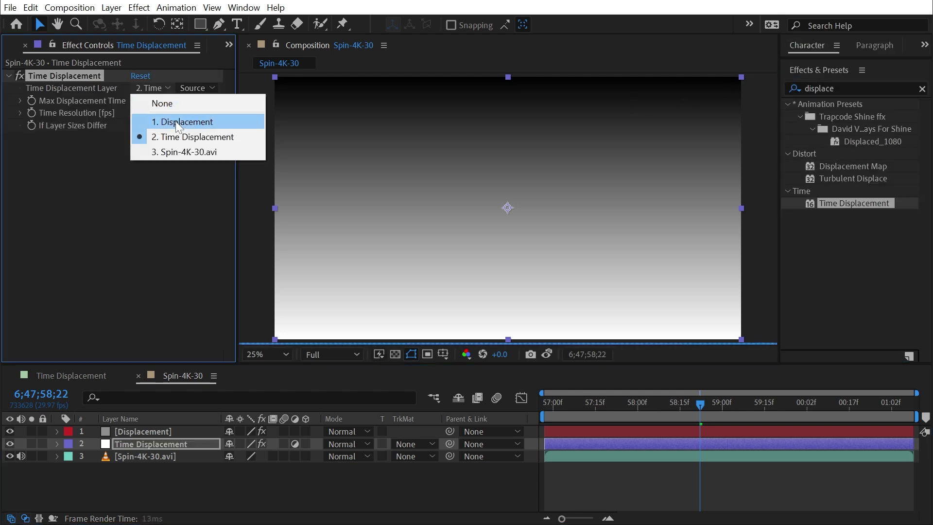
{"action": "left_click", "coordinate": [160, 121]}
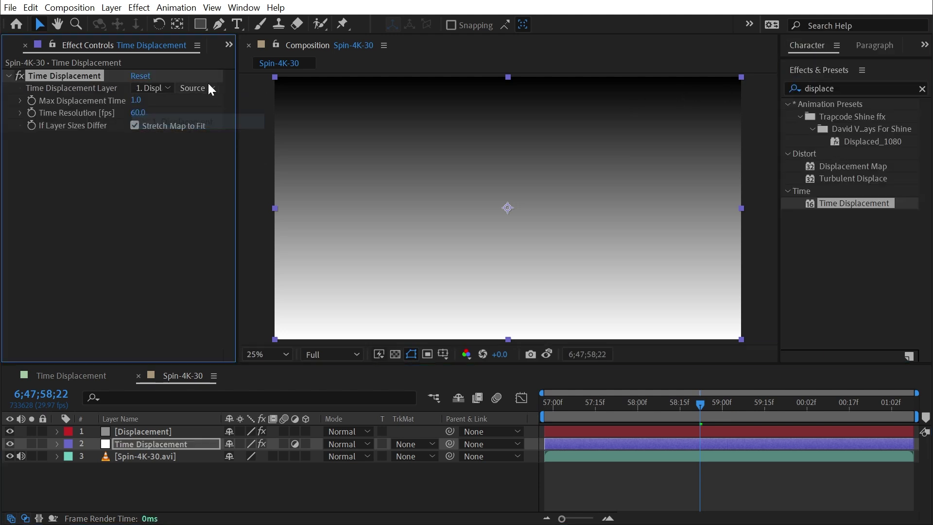
{"action": "left_click", "coordinate": [208, 84]}
{"action": "left_click", "coordinate": [226, 133]}
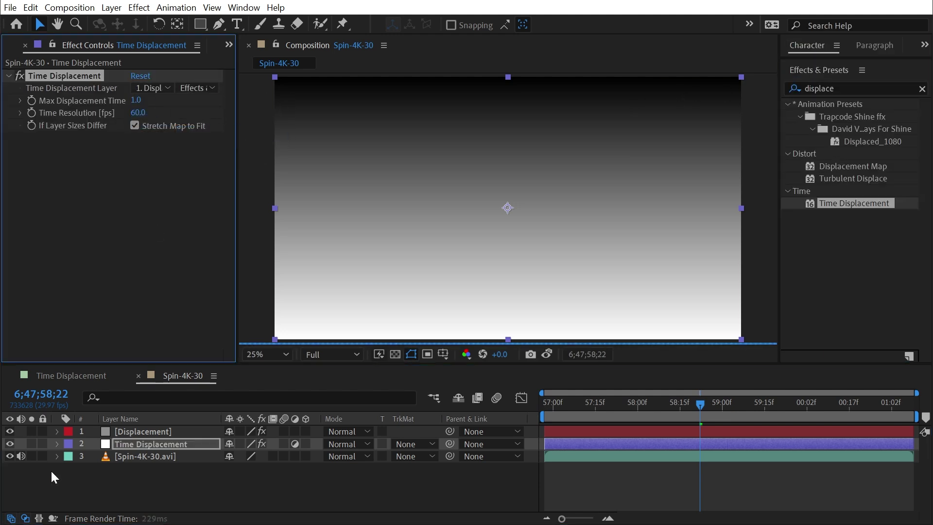
Hide the Displacement layer and set the effect's Max Displacement Time to 0.2 at frame 6;47;58;00
{"action": "left_click", "coordinate": [9, 431]}
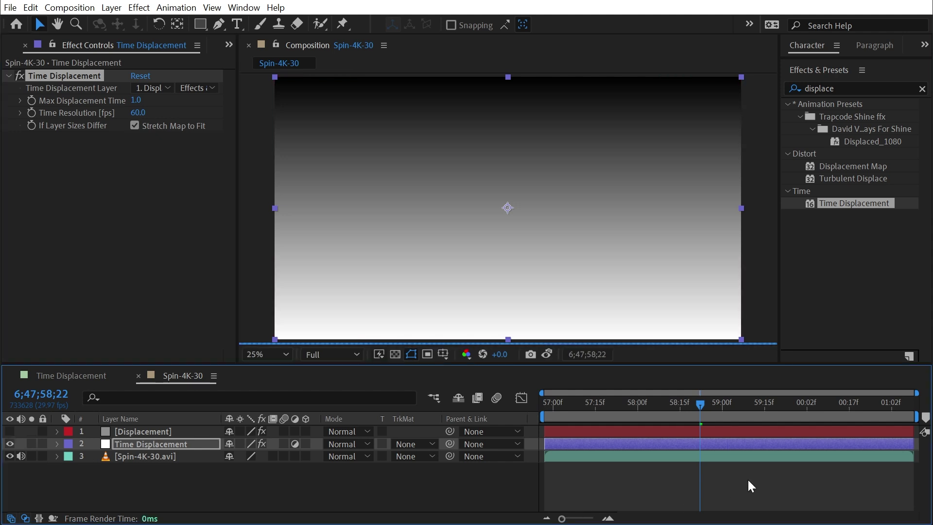
{"action": "left_click", "coordinate": [637, 409]}
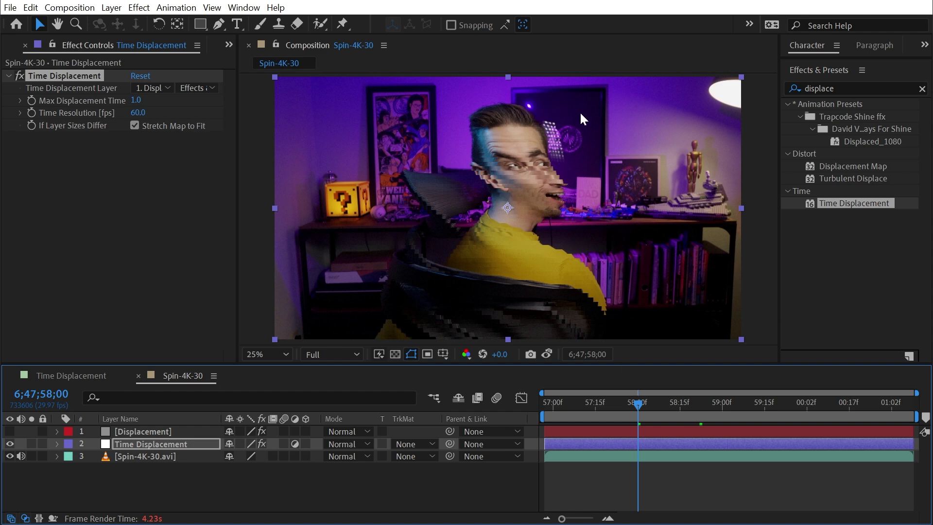
{"action": "left_click", "coordinate": [136, 100]}
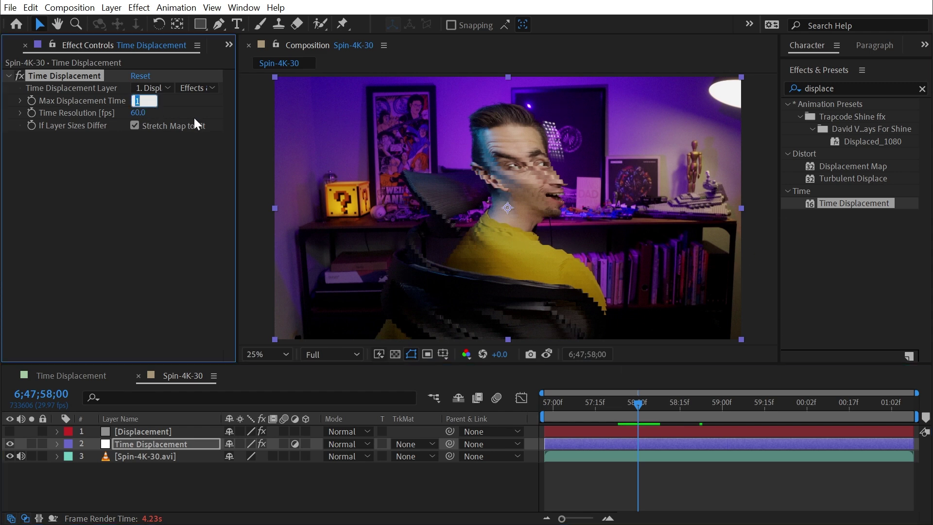
{"action": "type", "text": "0.2"}
{"action": "key", "text": "Return"}
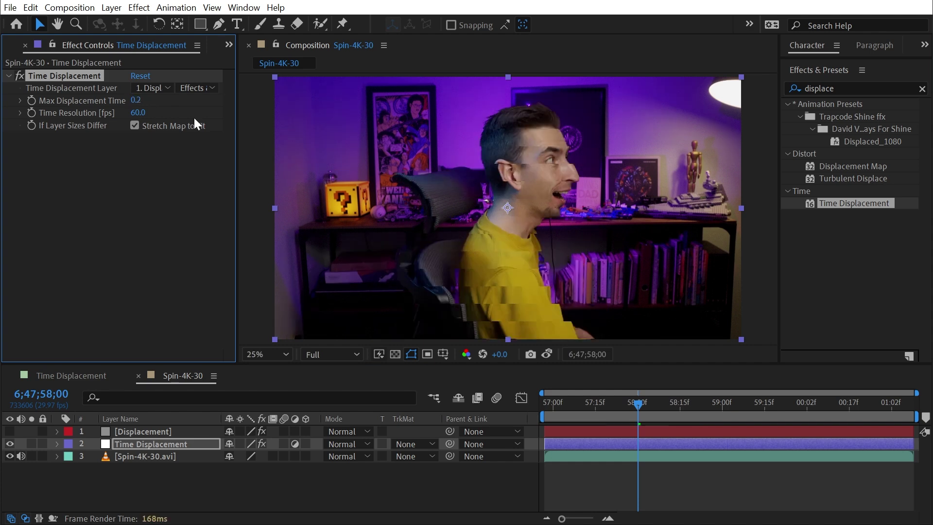
Try a Time Resolution of 1080 fps while inspecting the face at 50% magnification, and undo the change
{"action": "key", "text": "period"}
{"action": "key", "text": "h"}
{"action": "left_click_drag", "start_coordinate": [558, 161], "coordinate": [526, 164]}
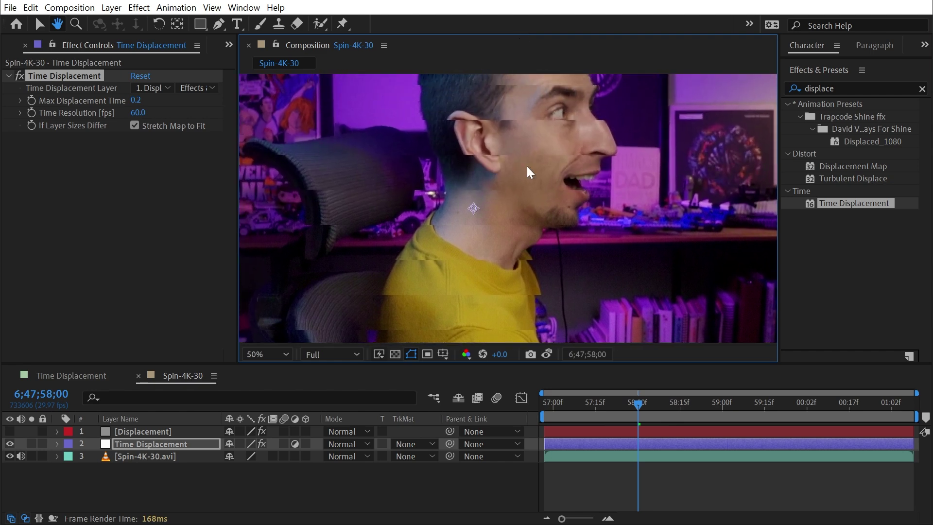
{"action": "key", "text": "v"}
{"action": "left_click", "coordinate": [138, 113]}
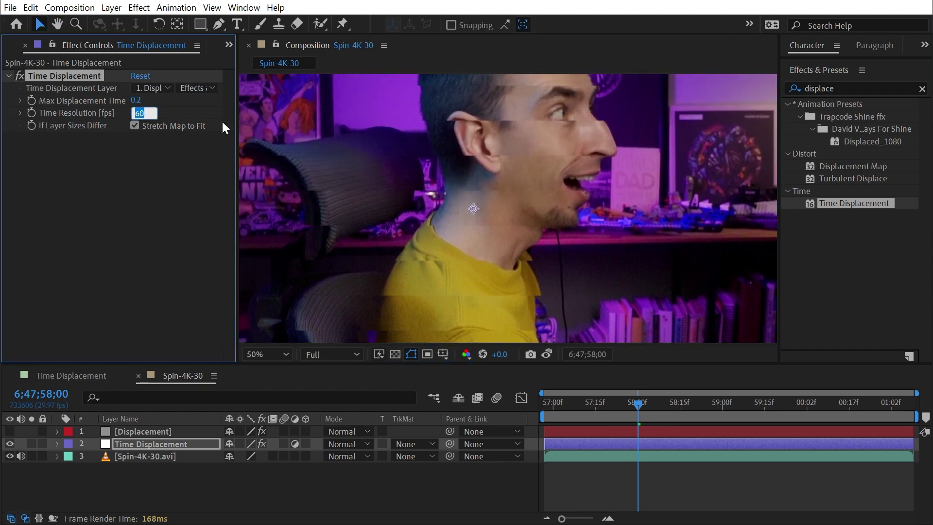
{"action": "type", "text": "1080"}
{"action": "key", "text": "Return"}
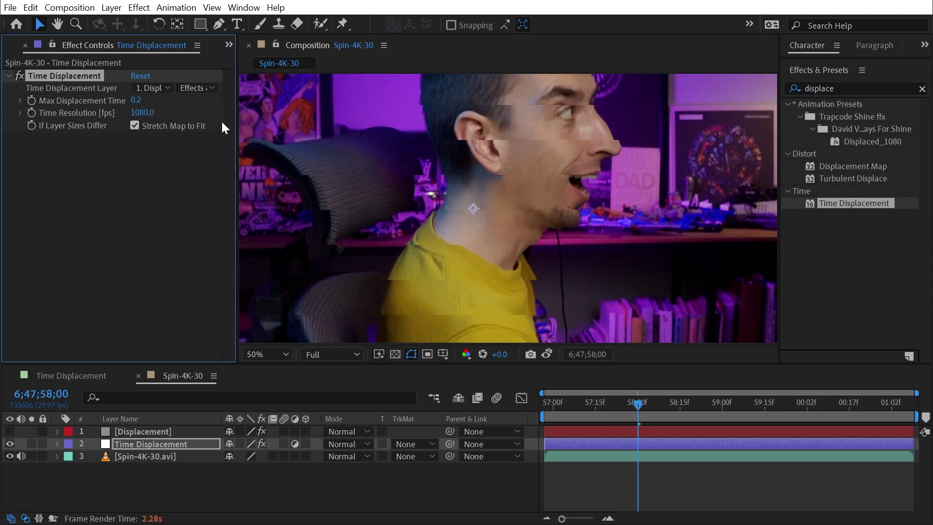
{"action": "key", "text": "ctrl+z"}
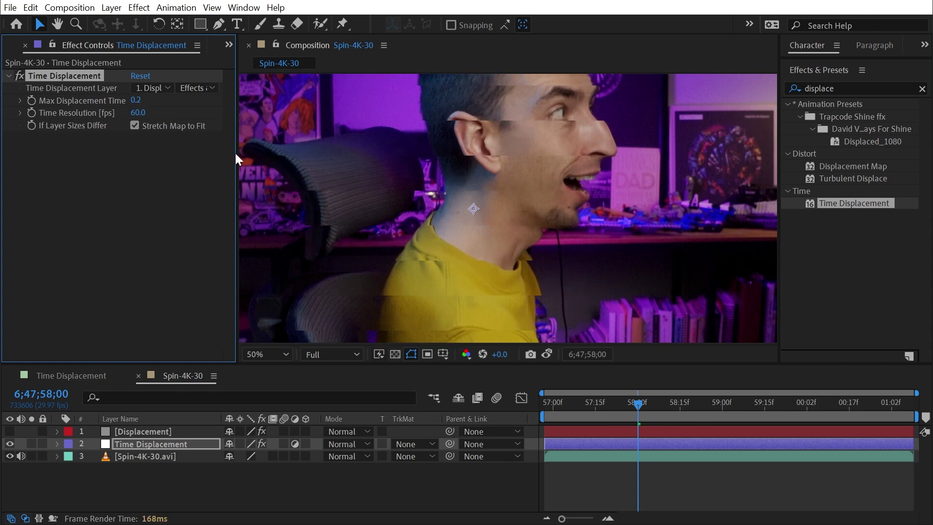
Set the Time Displacement effect's Time Resolution to 30 fps and preview the result with the whole frame in view
{"action": "left_click", "coordinate": [138, 112]}
{"action": "key", "text": "Return"}
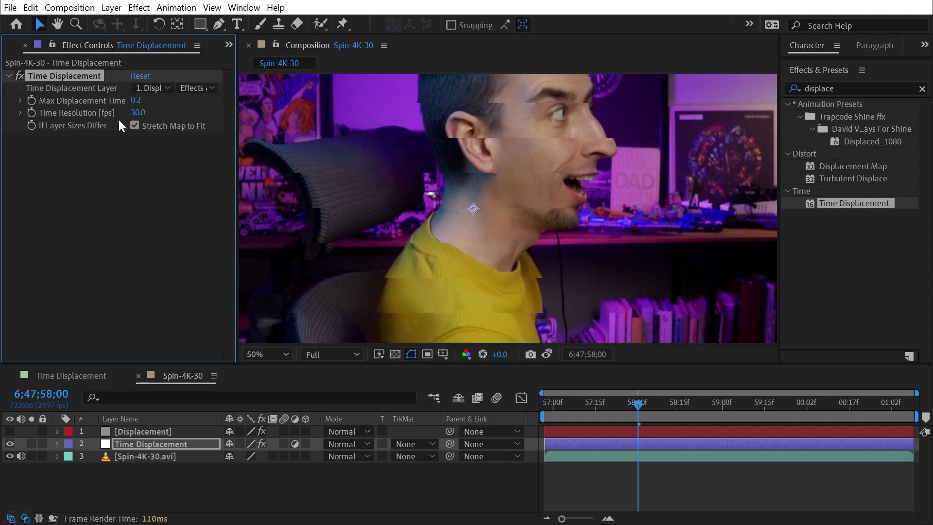
{"action": "left_click", "coordinate": [156, 457]}
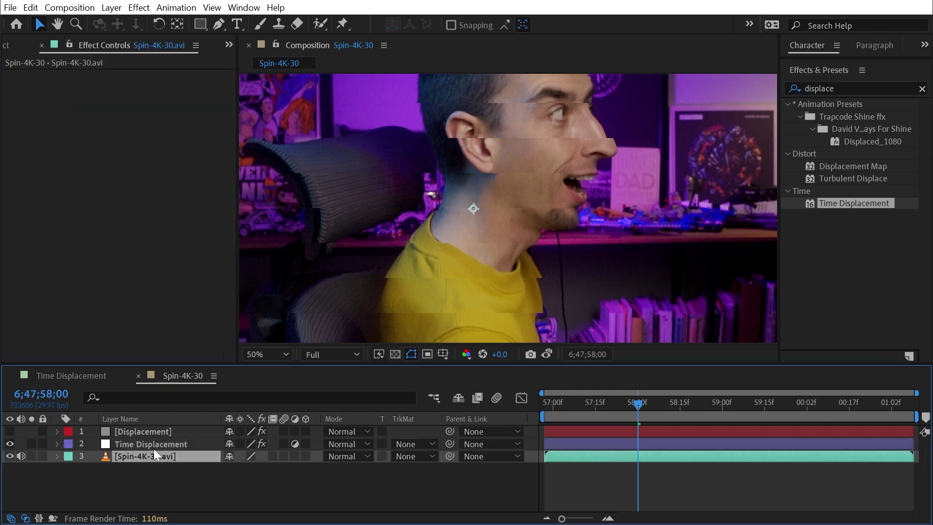
{"action": "left_click", "coordinate": [171, 448]}
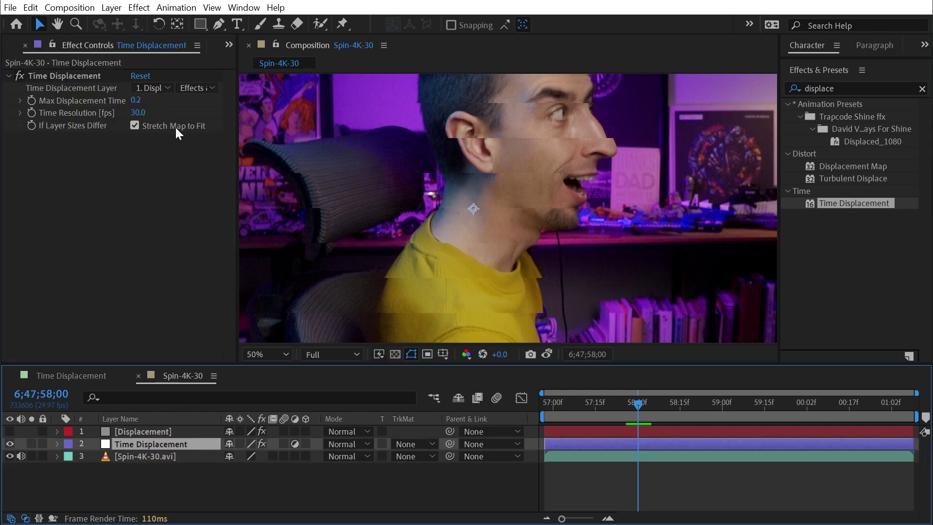
{"action": "key", "text": "comma"}
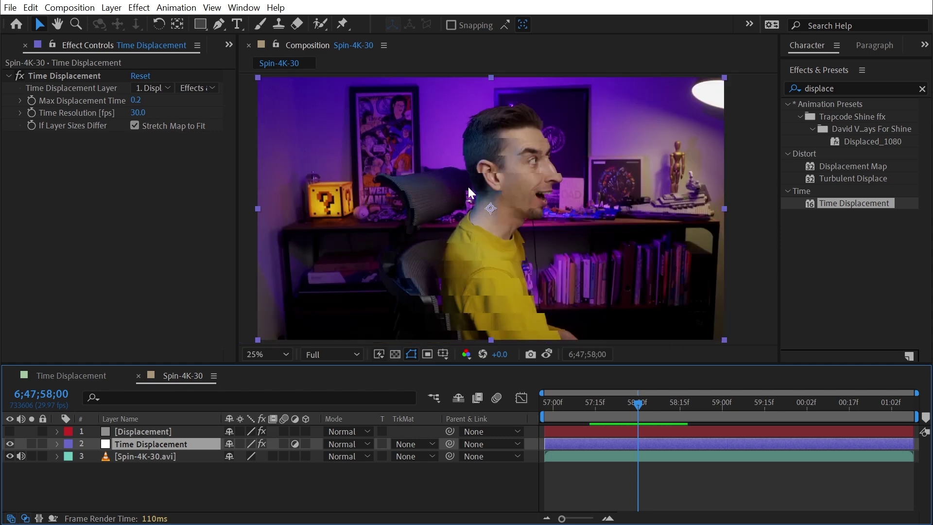
{"action": "key", "text": "ctrl+0"}
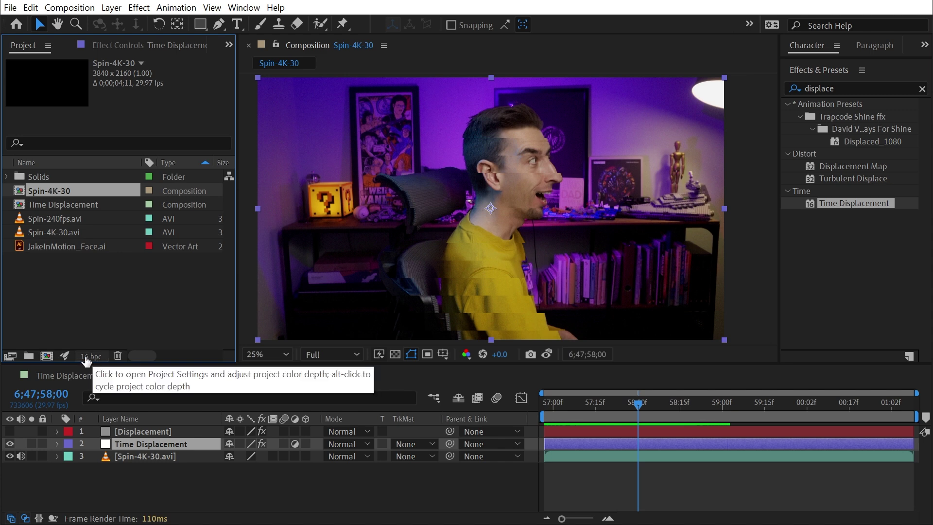
Set the project's color depth to 8 bpc and create a new composition from the Spin-240fps.avi footage
{"action": "left_click", "coordinate": [86, 357], "text": "alt"}
{"action": "left_click", "coordinate": [85, 357], "text": "alt"}
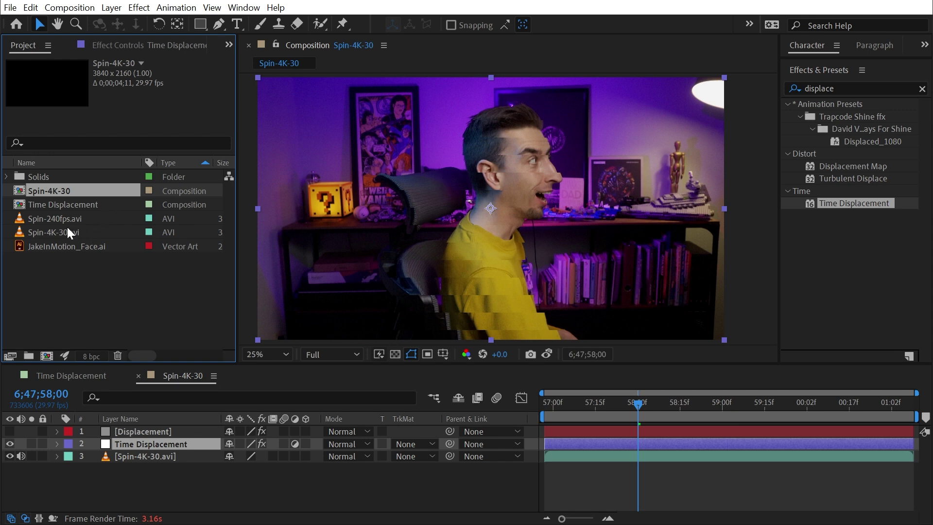
{"action": "left_click_drag", "start_coordinate": [57, 218], "coordinate": [47, 356]}
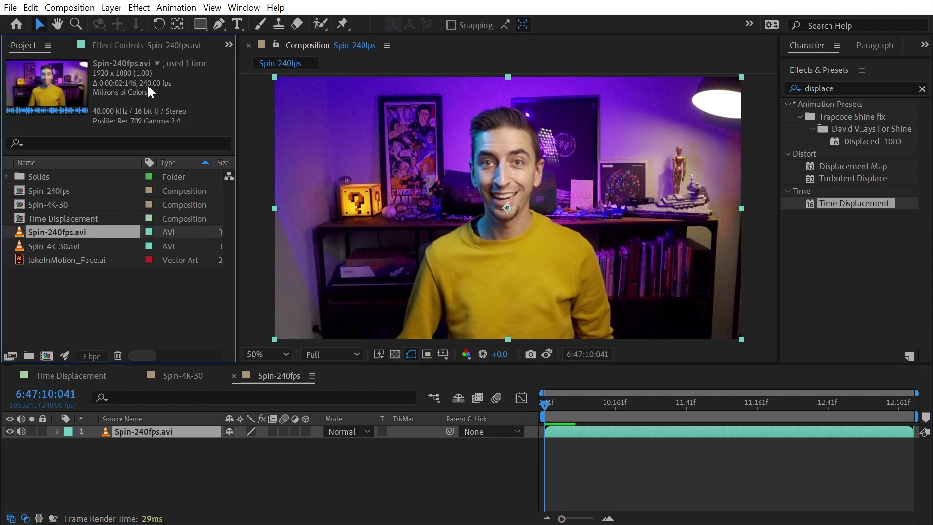
{"action": "left_click", "coordinate": [684, 468]}
{"action": "left_click_drag", "start_coordinate": [647, 405], "coordinate": [607, 423]}
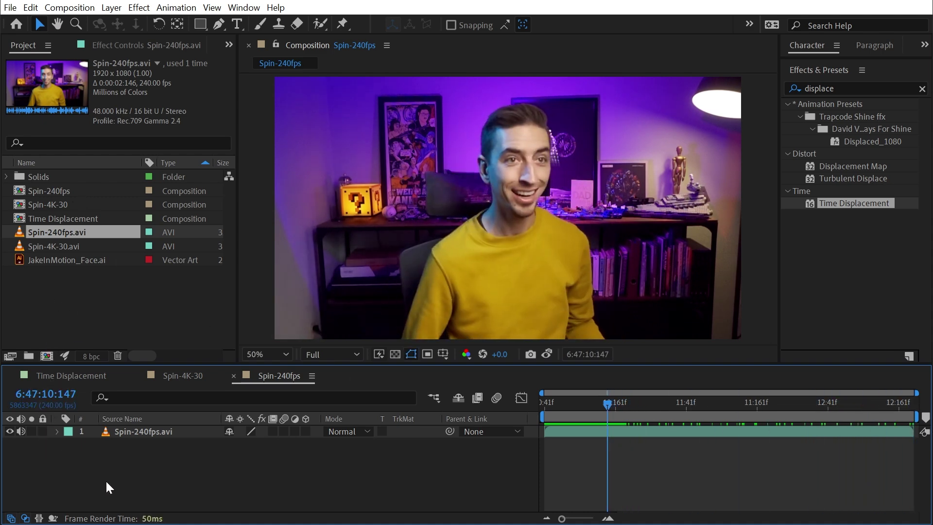
Set the Spin-240fps composition's frame rate to 24 fps and preview its playback
{"action": "left_click", "coordinate": [69, 8]}
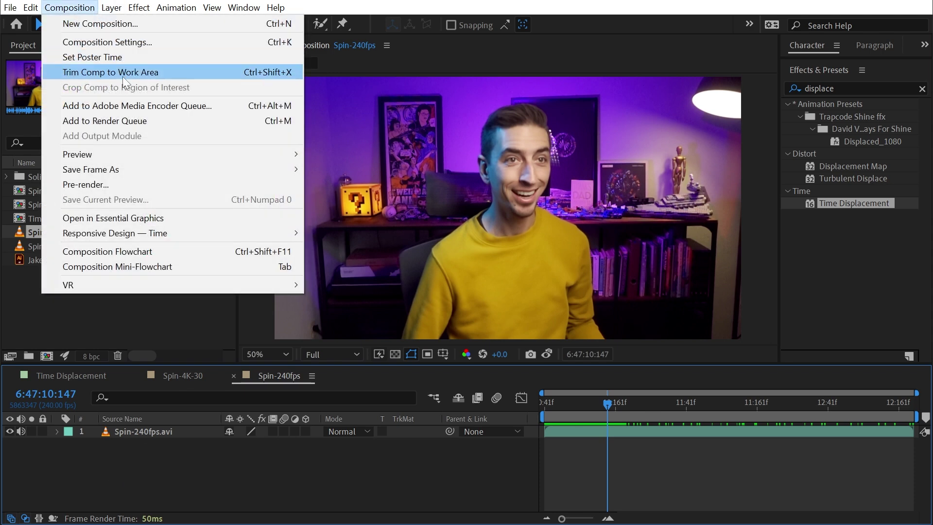
{"action": "left_click", "coordinate": [125, 40]}
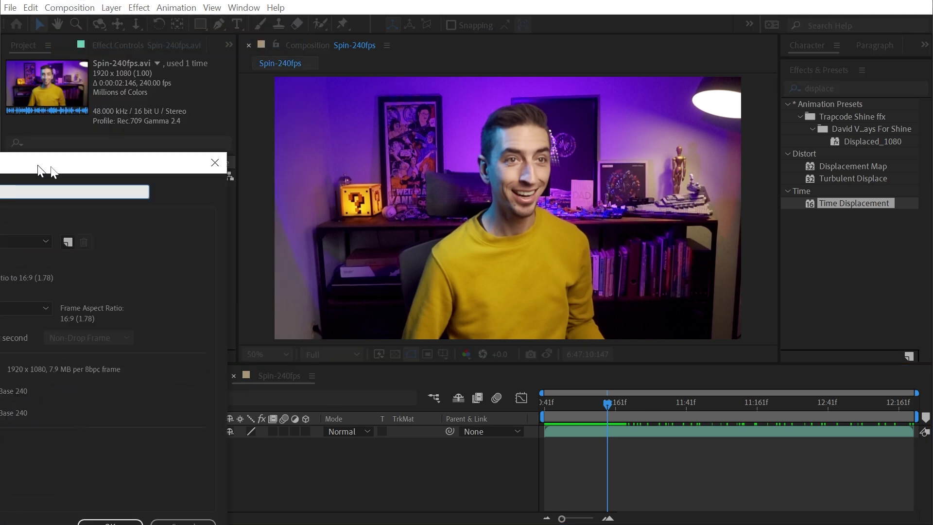
{"action": "type", "text": "24"}
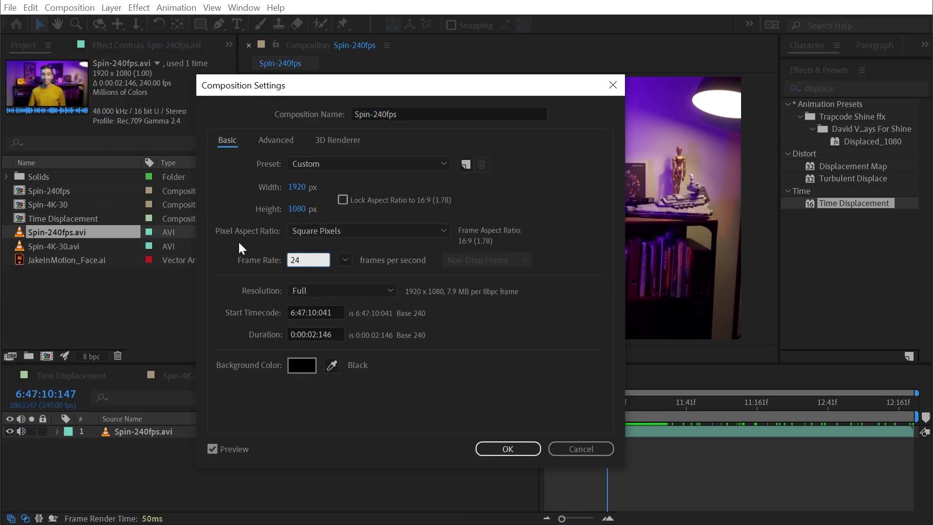
{"action": "left_click", "coordinate": [506, 450]}
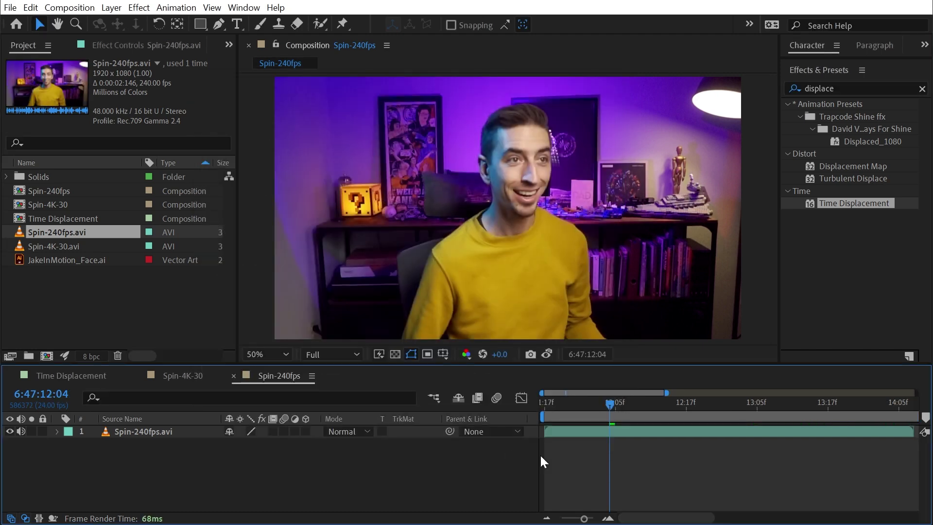
{"action": "key", "text": "space"}
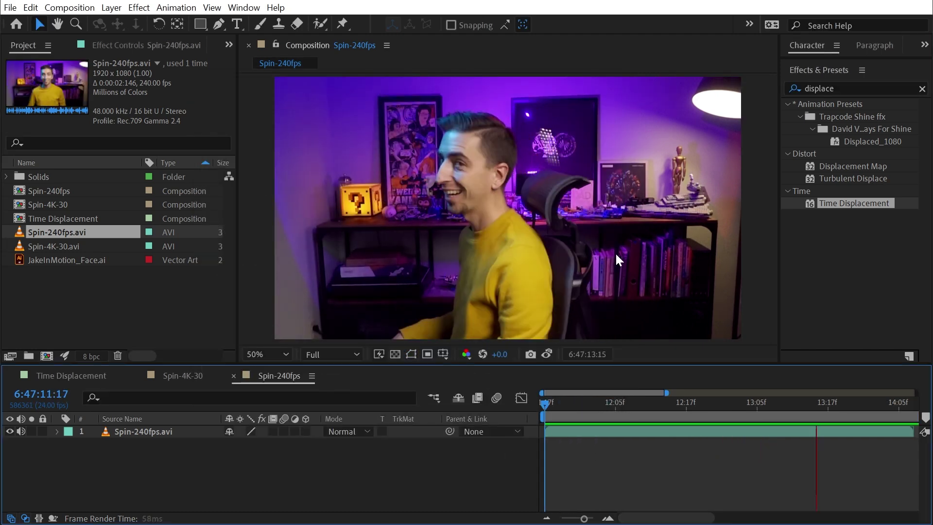
{"action": "double_click", "coordinate": [581, 416]}
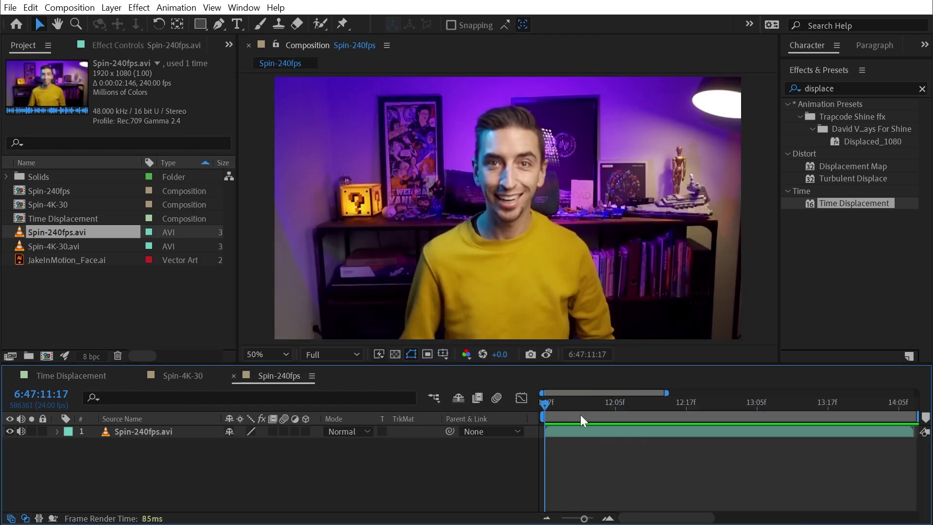
{"action": "key", "text": "space"}
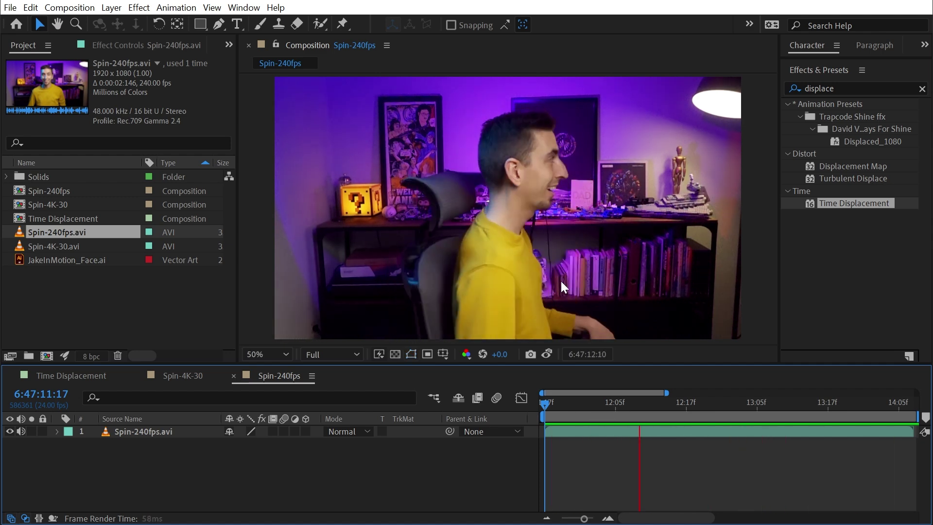
Copy the Displacement and Time Displacement layers from the Spin-4K-30 composition into the Spin-240fps composition
{"action": "left_click", "coordinate": [182, 376]}
{"action": "left_click", "coordinate": [161, 442], "text": "shift"}
{"action": "key", "text": "ctrl+c"}
{"action": "left_click", "coordinate": [275, 379]}
{"action": "key", "text": "ctrl+v"}
{"action": "left_click", "coordinate": [147, 479]}
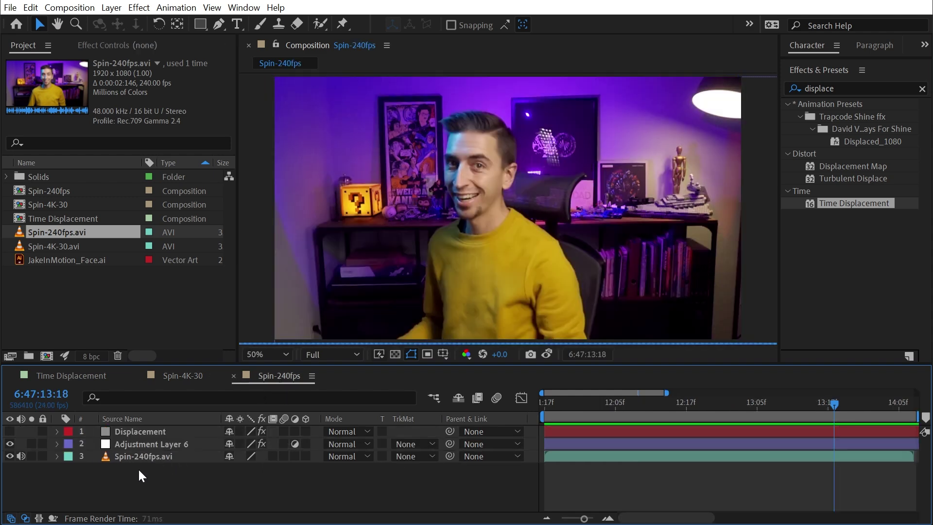
Set the Time Displacement layer's effect to use the Displacement layer as its map, with Effects & Masks as the source
{"action": "left_click", "coordinate": [128, 445]}
{"action": "left_click", "coordinate": [134, 420]}
{"action": "left_click", "coordinate": [131, 44]}
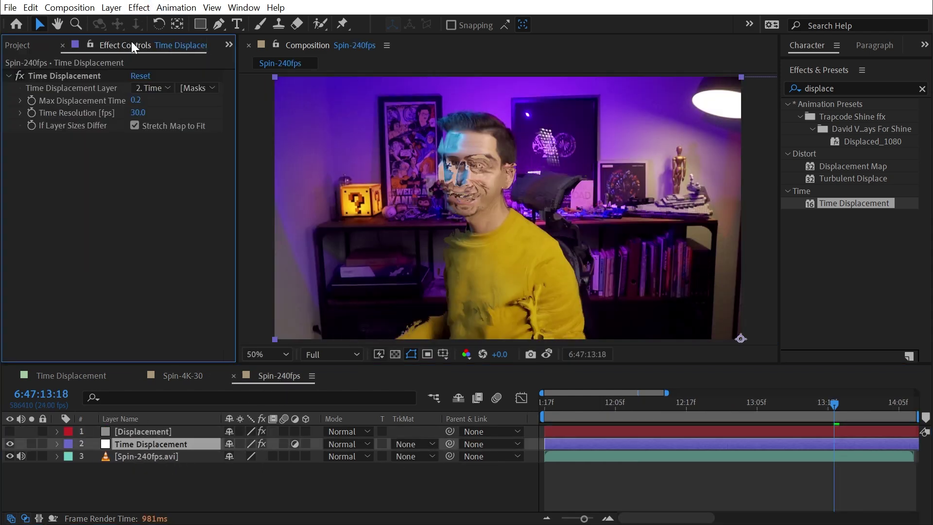
{"action": "left_click", "coordinate": [154, 88]}
{"action": "left_click", "coordinate": [155, 121]}
{"action": "left_click", "coordinate": [194, 88]}
{"action": "left_click", "coordinate": [204, 134]}
Check the displaced footage around 6:47:12:09 and set the Time Displacement effect's Time Resolution to 240 fps
{"action": "left_click_drag", "start_coordinate": [728, 405], "coordinate": [640, 403]}
{"action": "left_click", "coordinate": [679, 399]}
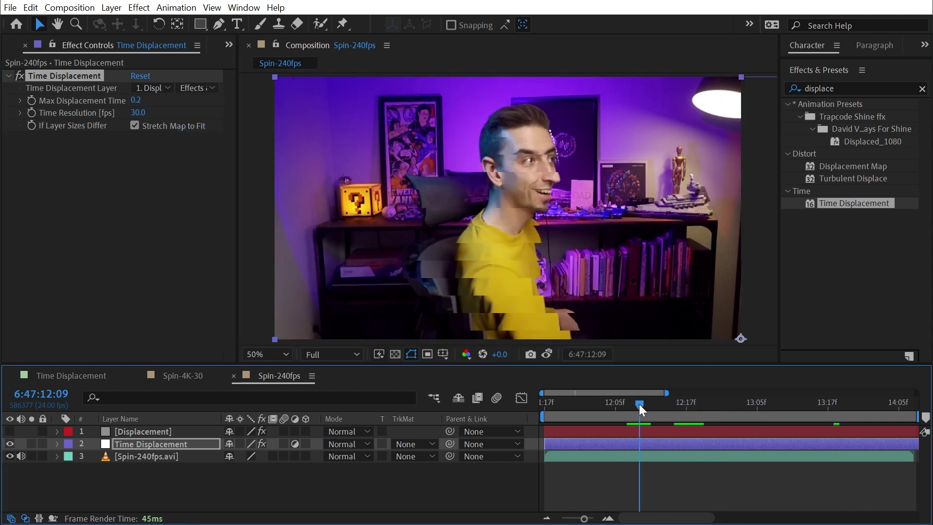
{"action": "left_click", "coordinate": [138, 113]}
{"action": "type", "text": "240"}
{"action": "key", "text": "Return"}
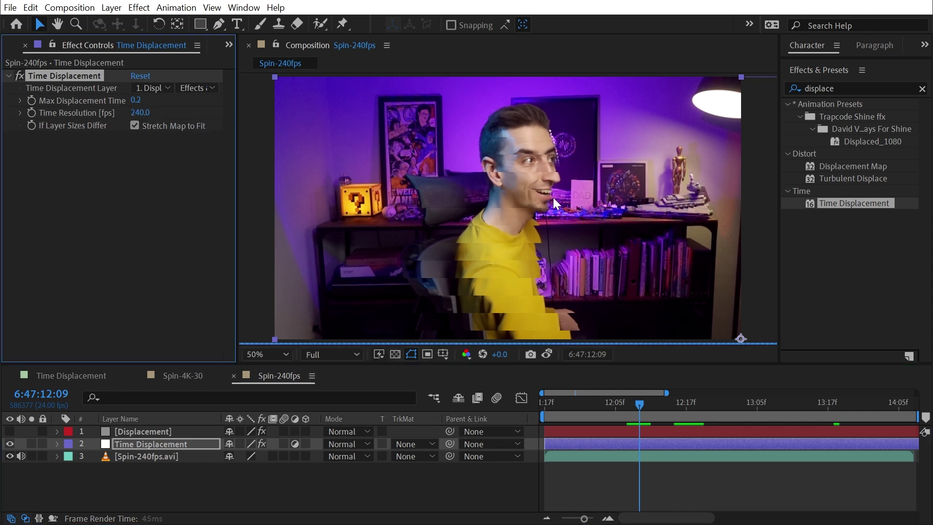
Preview the displaced spin from 6:47:12:04 at 100% magnification
{"action": "scroll", "coordinate": [553, 197], "scroll_direction": "up", "scroll_amount": 2}
{"action": "key", "text": "Page_Up"}
{"action": "key", "text": "Page_Up"}
{"action": "key", "text": "Page_Up"}
{"action": "key", "text": "Page_Up"}
{"action": "key", "text": "Page_Up"}
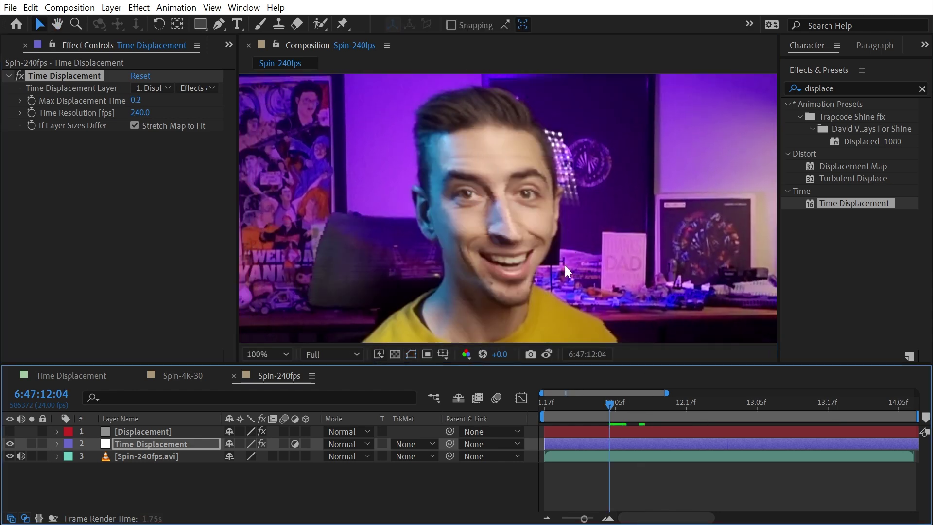
{"action": "key", "text": "space"}
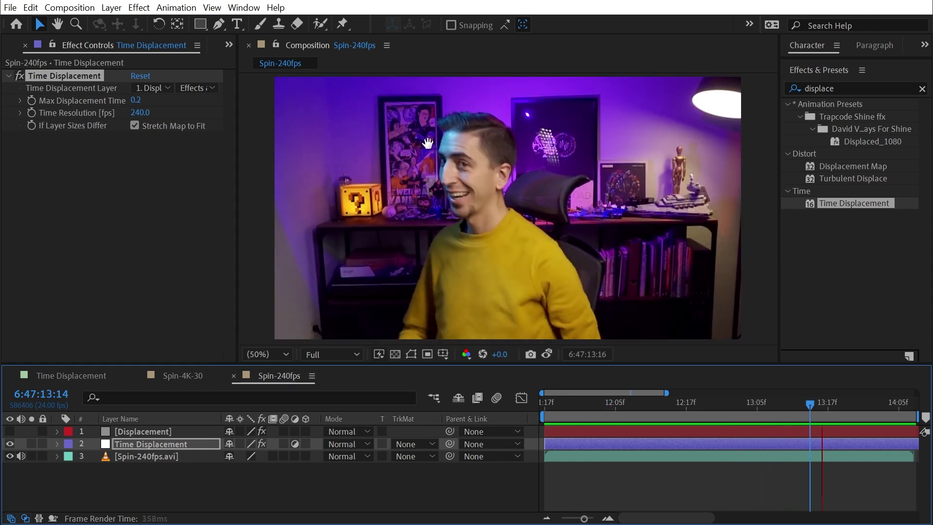
{"action": "key", "text": "space"}
Set the Time Displacement effect's Max Displacement Time to 1 and preview the result with the whole frame in view
{"action": "left_click", "coordinate": [137, 101]}
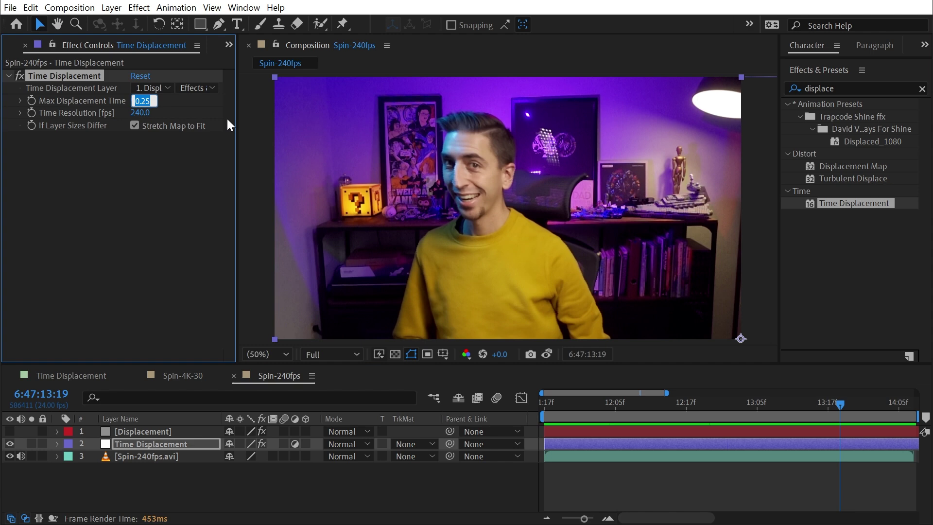
{"action": "type", "text": "1"}
{"action": "key", "text": "Return"}
{"action": "left_click_drag", "start_coordinate": [702, 407], "coordinate": [700, 407]}
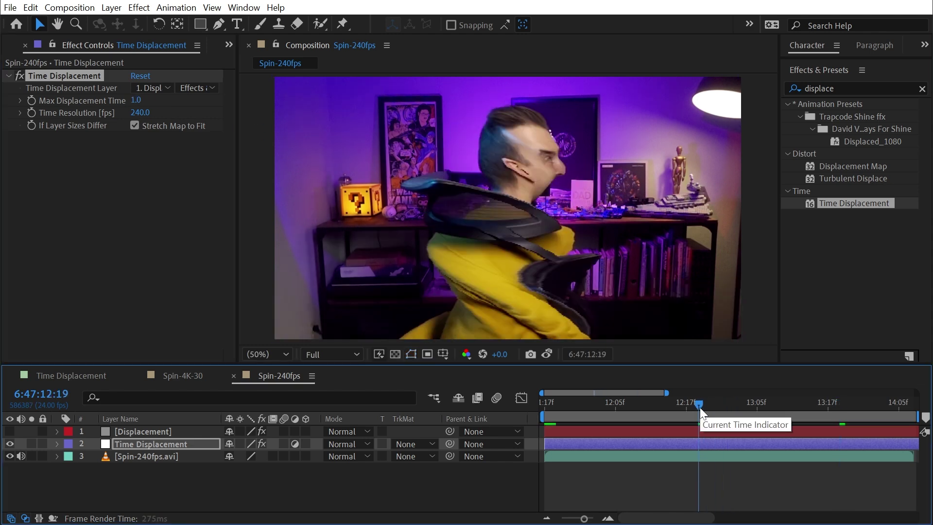
{"action": "key", "text": "space"}
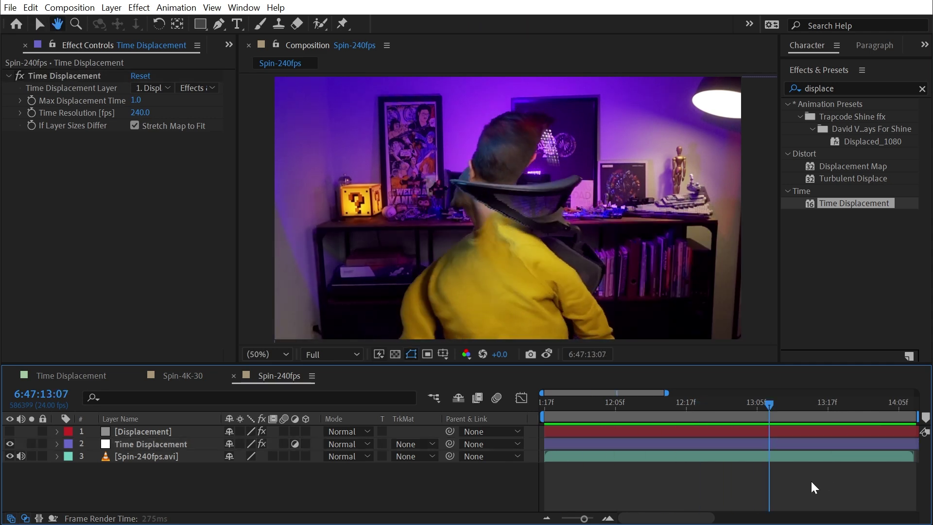
Enable time remapping on the Spin-240fps.avi layer
{"action": "key", "text": "minus"}
{"action": "key", "text": "minus"}
{"action": "left_click", "coordinate": [687, 455]}
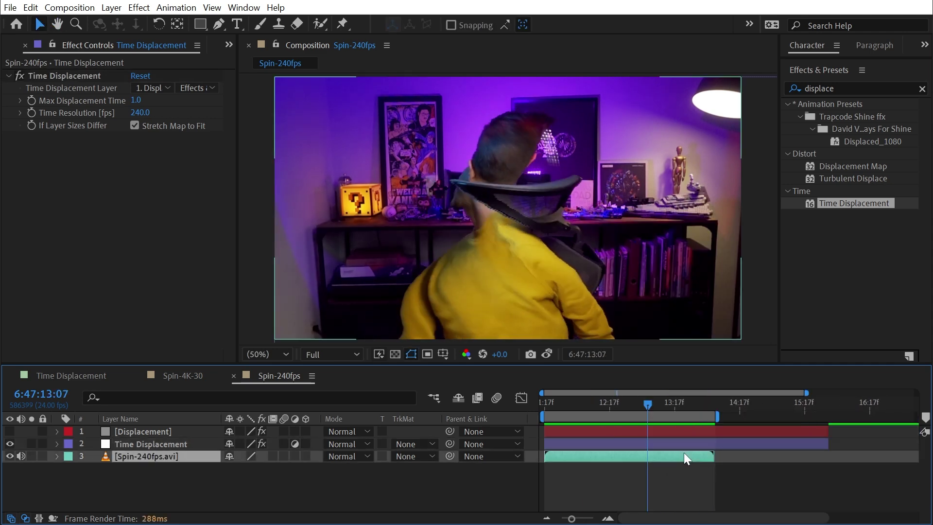
{"action": "left_click", "coordinate": [111, 7]}
{"action": "mouse_move", "coordinate": [272, 181]}
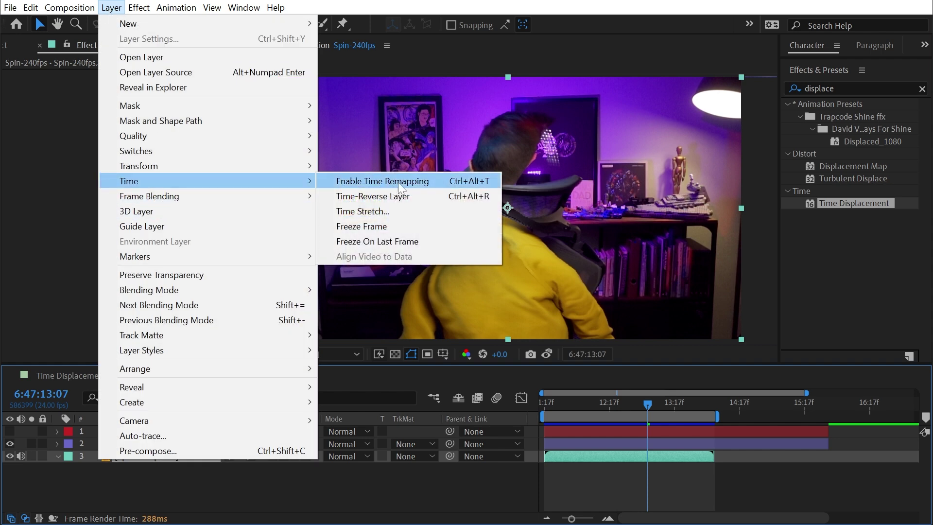
{"action": "left_click", "coordinate": [399, 184]}
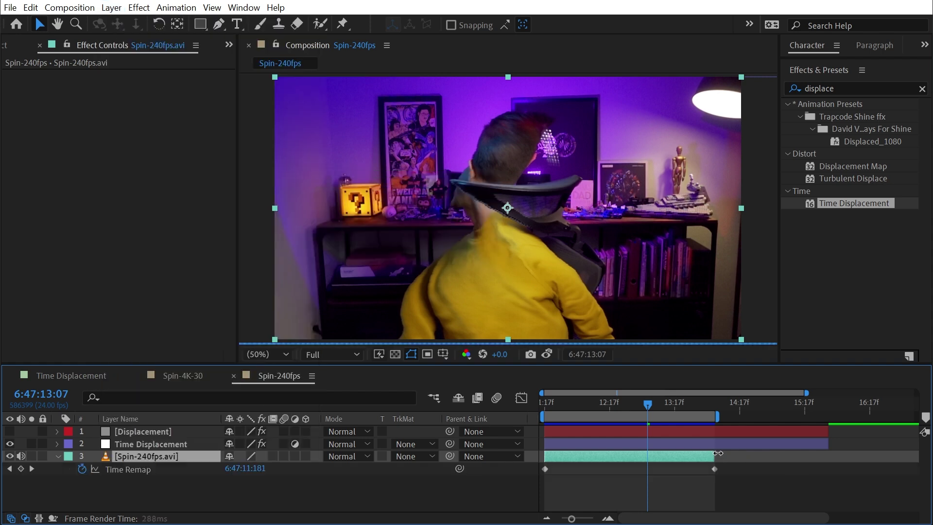
Extend the Spin-240fps.avi layer's out point and shift both Time Remap keyframes forward, placing the last one at 6:47:15:01
{"action": "left_click_drag", "start_coordinate": [719, 454], "coordinate": [847, 453]}
{"action": "left_click_drag", "start_coordinate": [774, 491], "coordinate": [590, 471]}
{"action": "left_click_drag", "start_coordinate": [755, 408], "coordinate": [771, 408]}
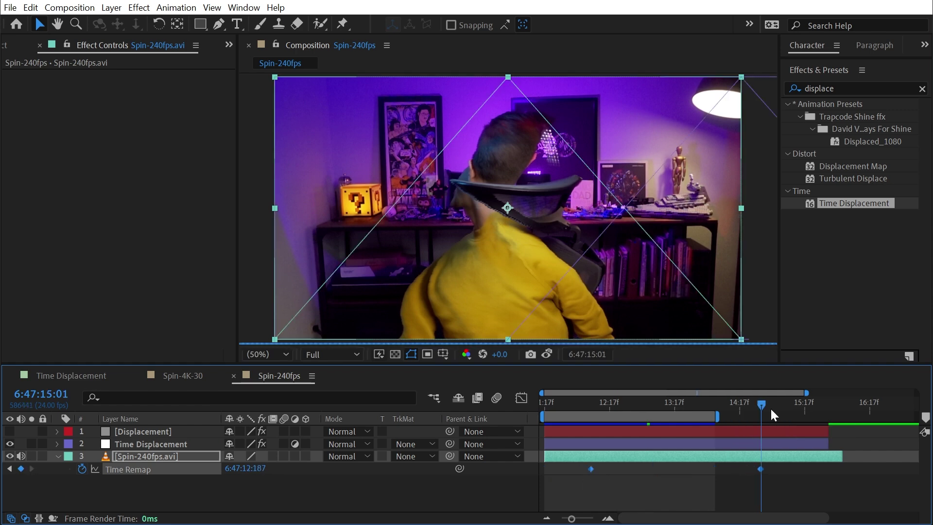
{"action": "left_click_drag", "start_coordinate": [755, 457], "coordinate": [919, 457]}
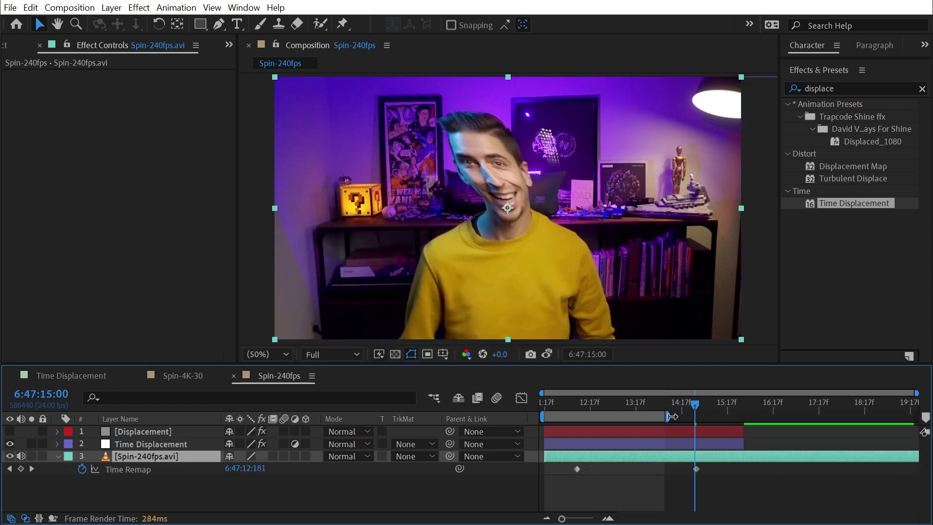
Extend the Displacement and Time Displacement layers and the work area past the last Time Remap keyframe and preview the spin from the start
{"action": "left_click_drag", "start_coordinate": [672, 416], "coordinate": [816, 432]}
{"action": "left_click_drag", "start_coordinate": [633, 403], "coordinate": [575, 396]}
{"action": "key", "text": "space"}
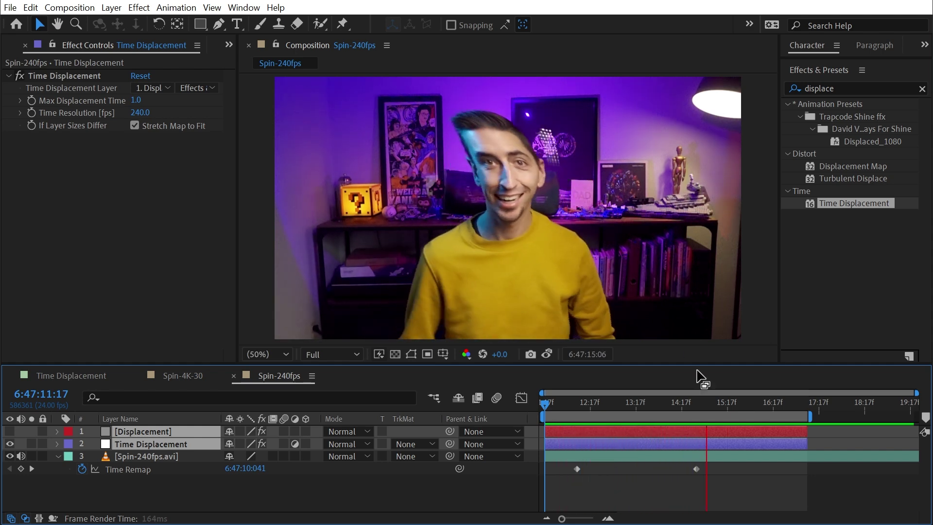
{"action": "left_click", "coordinate": [622, 403]}
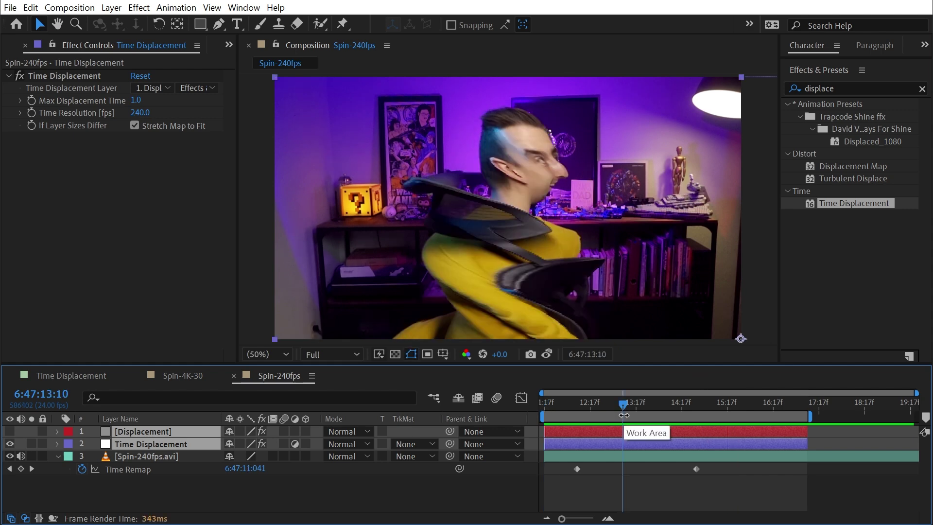
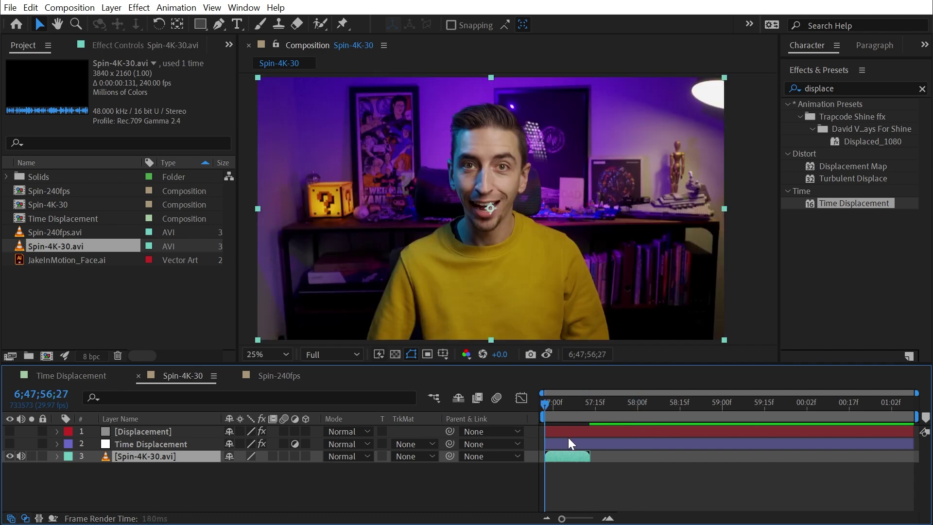
Enable time remapping on the Spin-4K-30.avi layer, extending it across the timeline and shifting both Time Remap keyframes forward
{"action": "left_click", "coordinate": [111, 7]}
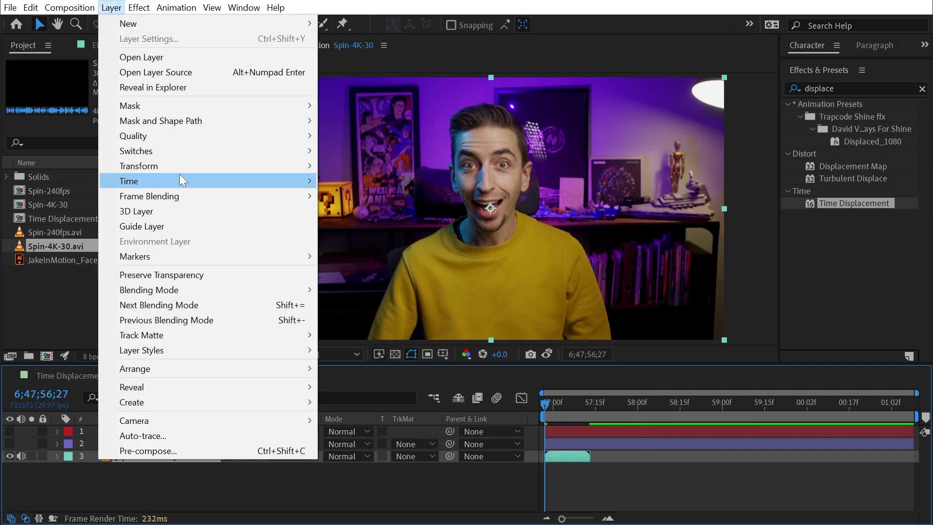
{"action": "mouse_move", "coordinate": [180, 181]}
{"action": "left_click", "coordinate": [389, 181]}
{"action": "left_click_drag", "start_coordinate": [625, 489], "coordinate": [584, 472]}
Trim the work area to run from just before the first Time Remap keyframe to 6:47:58:02 and preview the spin
{"action": "left_click_drag", "start_coordinate": [553, 407], "coordinate": [576, 402]}
{"action": "key", "text": "b"}
{"action": "left_click_drag", "start_coordinate": [663, 407], "coordinate": [643, 405]}
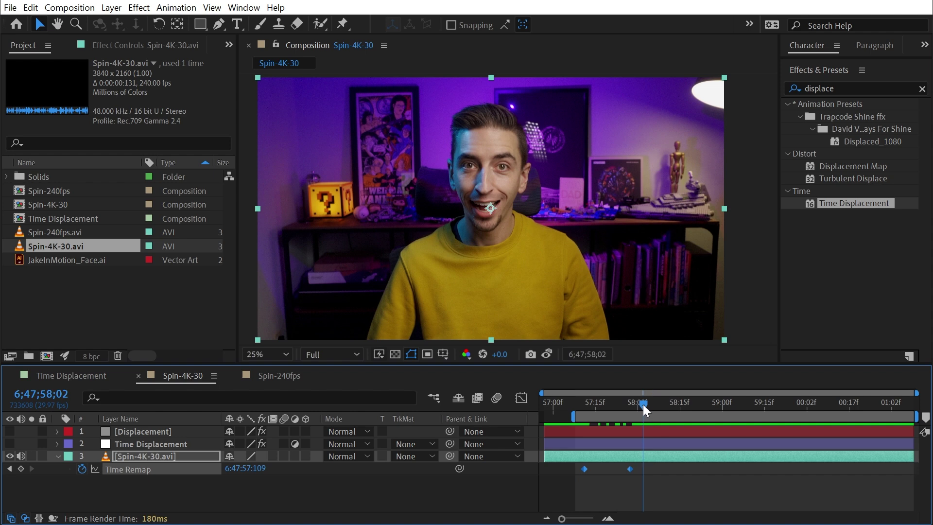
{"action": "key", "text": "n"}
{"action": "key", "text": "space"}
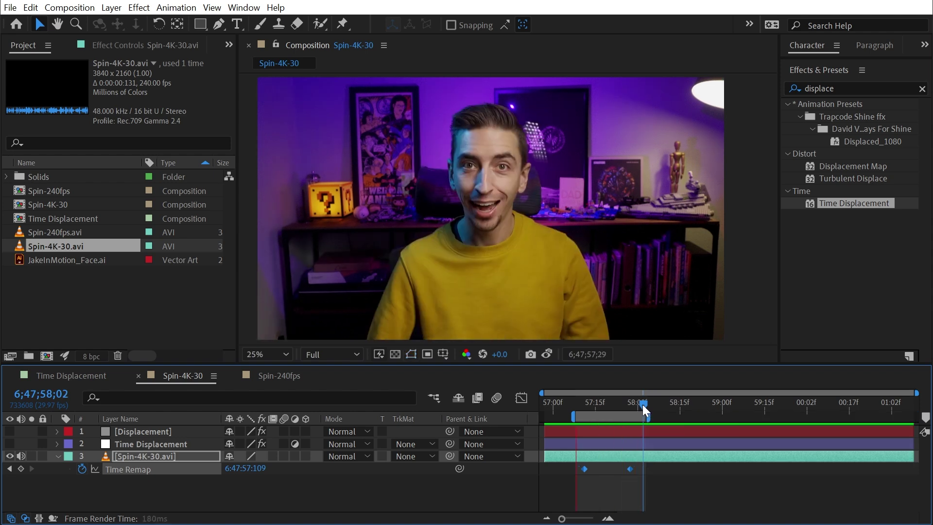
Turn on the Time Displacement layer, viewing it at 6:47:57:19, and set its Time Resolution to 240 fps
{"action": "left_click_drag", "start_coordinate": [614, 404], "coordinate": [607, 403]}
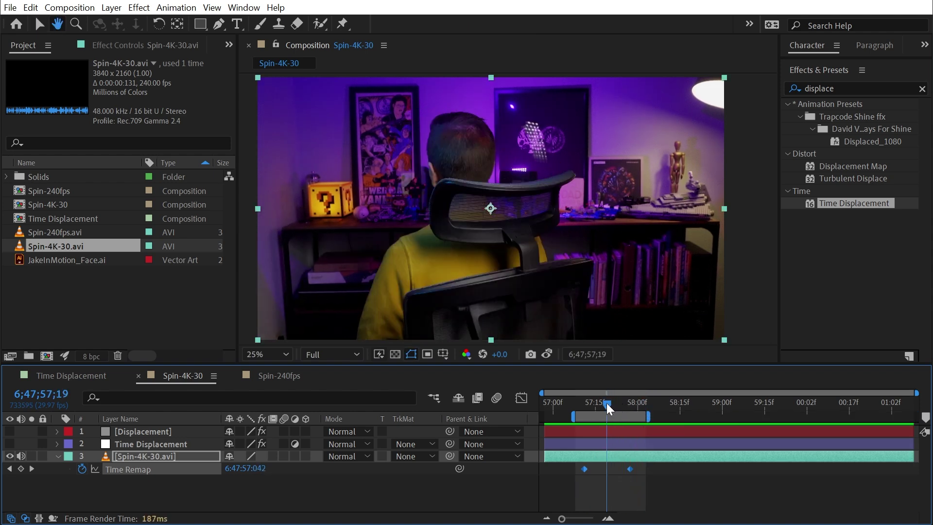
{"action": "left_click", "coordinate": [9, 444]}
{"action": "left_click", "coordinate": [141, 445]}
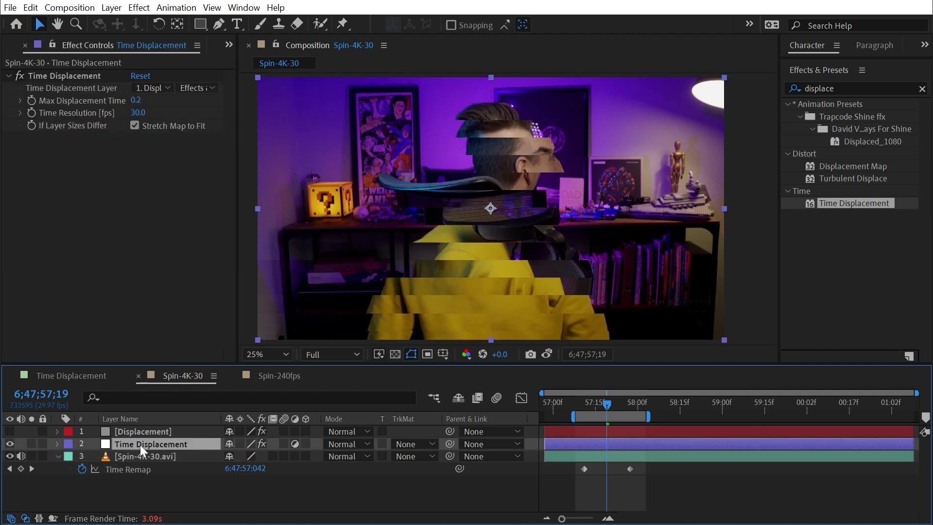
{"action": "left_click", "coordinate": [138, 112]}
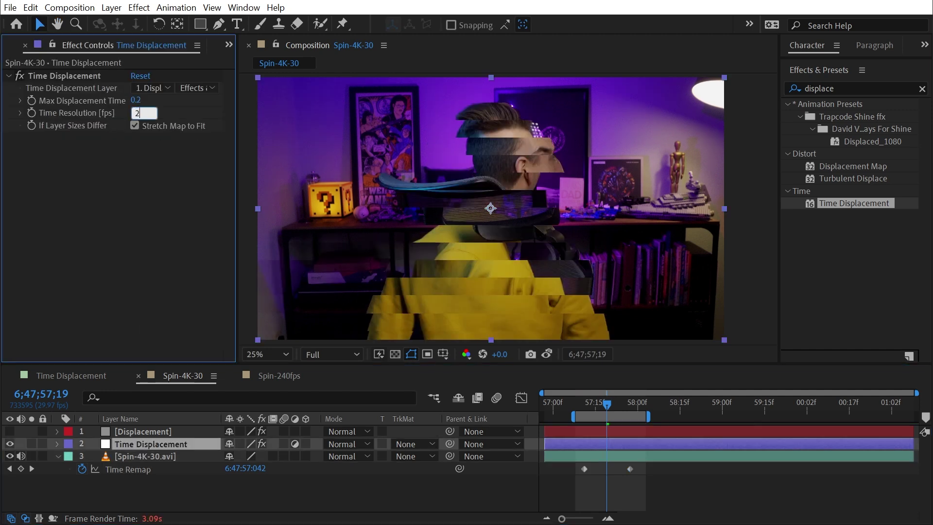
{"action": "type", "text": "240.0"}
{"action": "key", "text": "Return"}
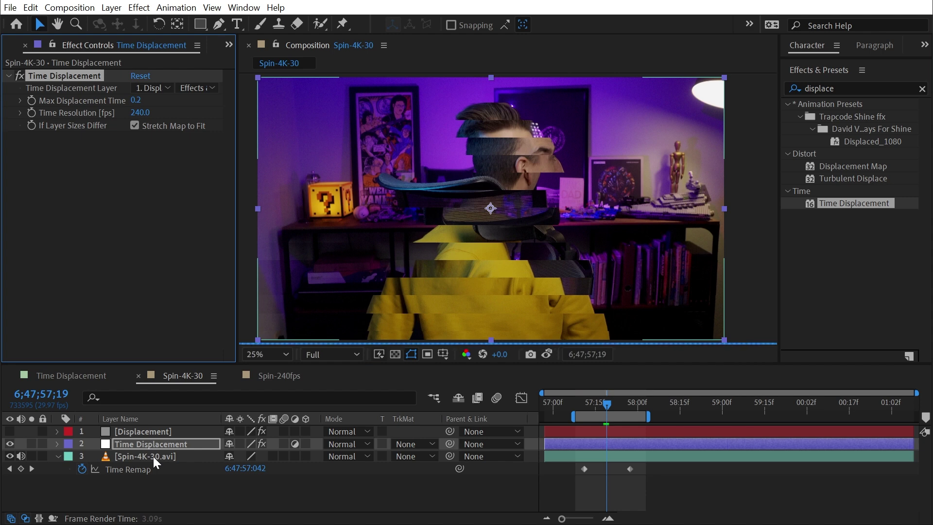
Inspect the displaced slices up close, and preview the spin from 6:47:57:10
{"action": "key", "text": "period"}
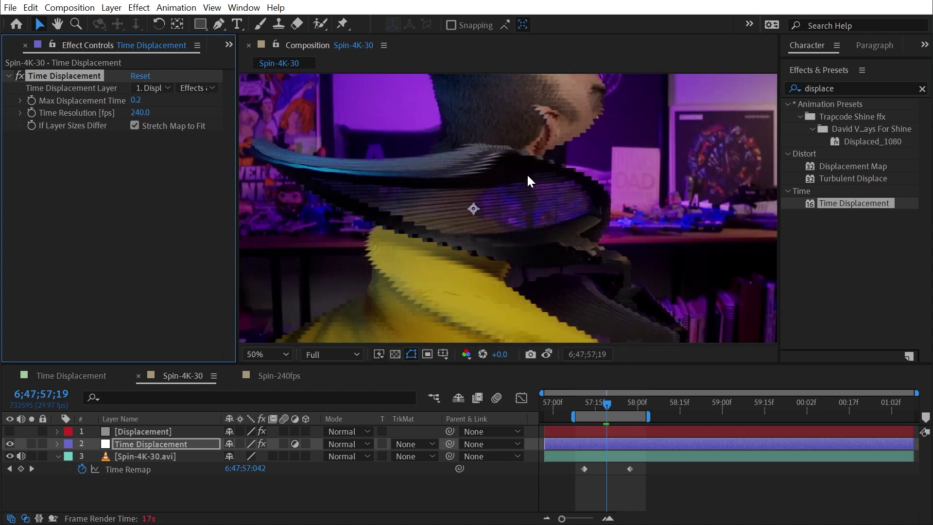
{"action": "key", "text": "comma"}
{"action": "left_click", "coordinate": [581, 404]}
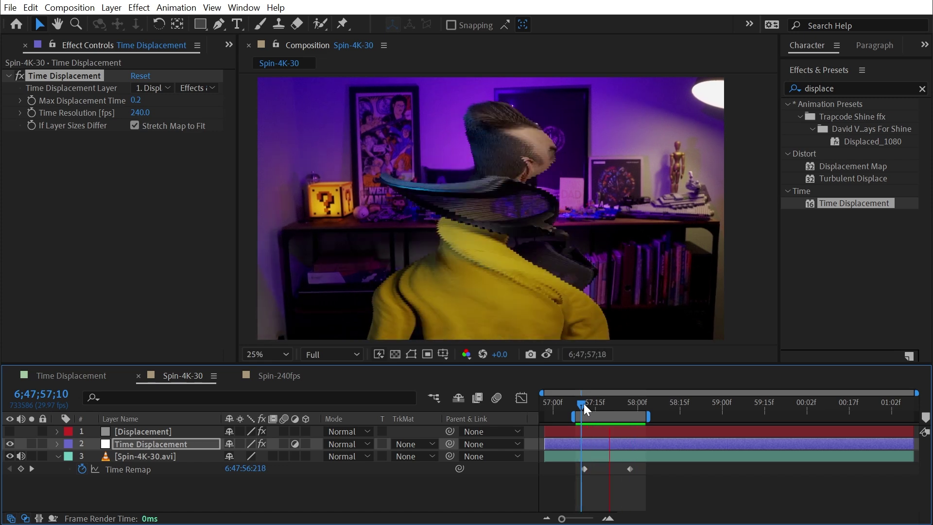
{"action": "key", "text": "space"}
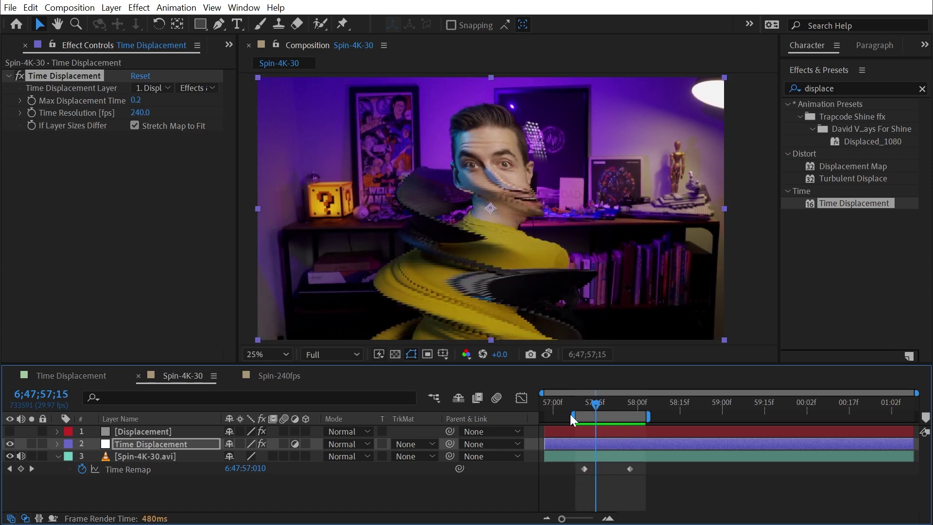
Extend the work area's start back to the beginning of the Spin-4K-30 composition and preview the displaced spin
{"action": "left_click_drag", "start_coordinate": [570, 415], "coordinate": [534, 412]}
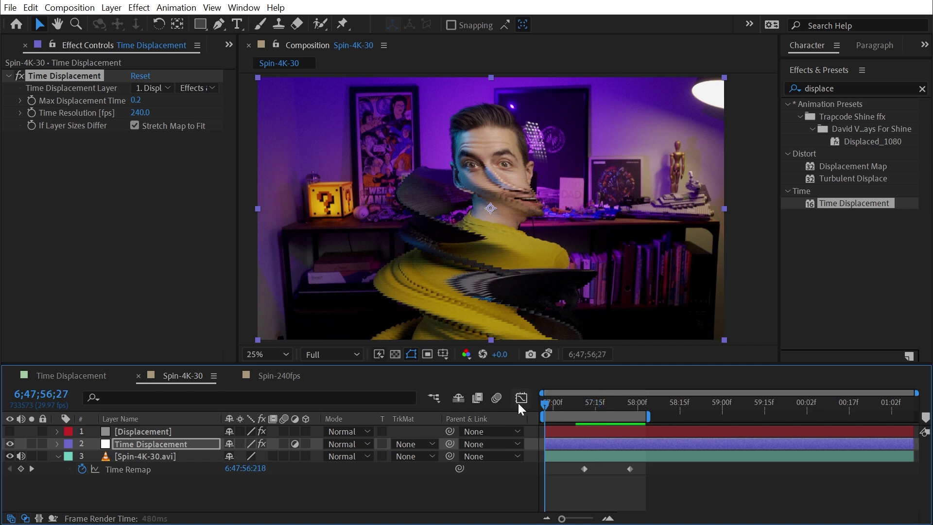
{"action": "key", "text": "space"}
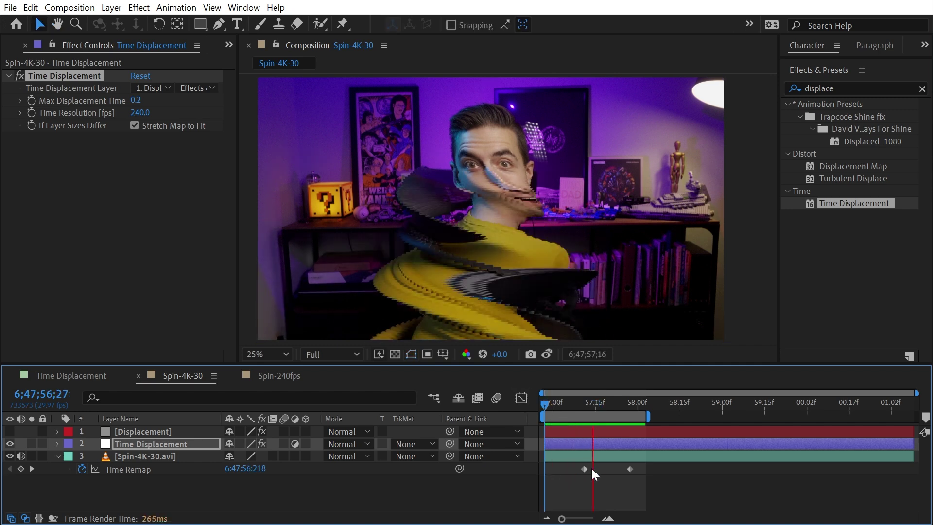
{"action": "mouse_move", "coordinate": [598, 403]}
{"action": "left_mouse_down"}
{"action": "mouse_move", "coordinate": [615, 403]}
{"action": "mouse_move", "coordinate": [574, 403]}
{"action": "mouse_move", "coordinate": [590, 396]}
{"action": "left_mouse_up"}
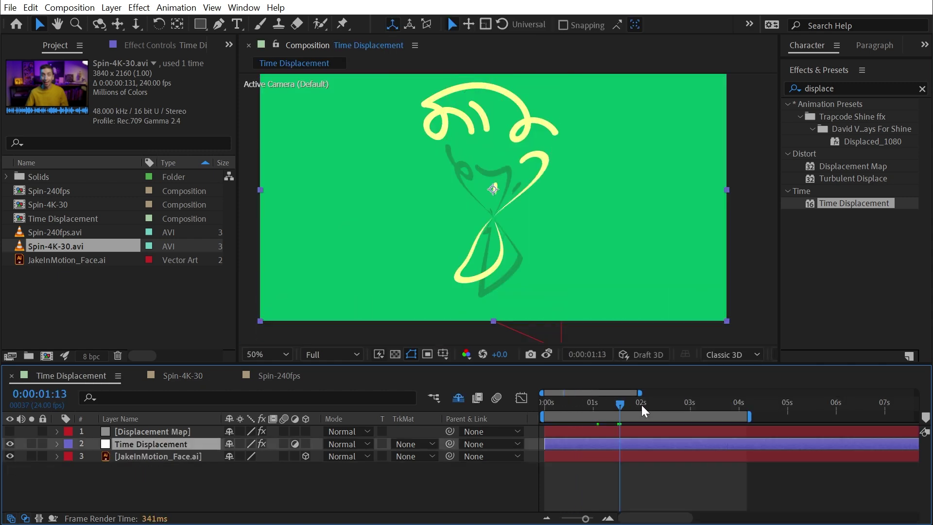
Delete the JakeInMotion_Face.ai layer from the Time Displacement composition
{"action": "mouse_move", "coordinate": [642, 404]}
{"action": "left_mouse_down"}
{"action": "mouse_move", "coordinate": [661, 405]}
{"action": "mouse_move", "coordinate": [628, 407]}
{"action": "left_mouse_up"}
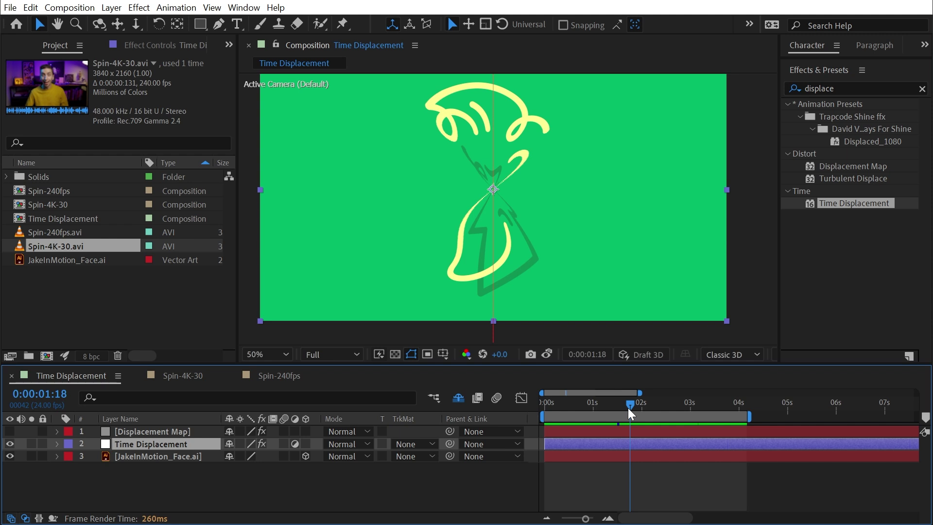
{"action": "left_click_drag", "start_coordinate": [414, 188], "coordinate": [420, 207]}
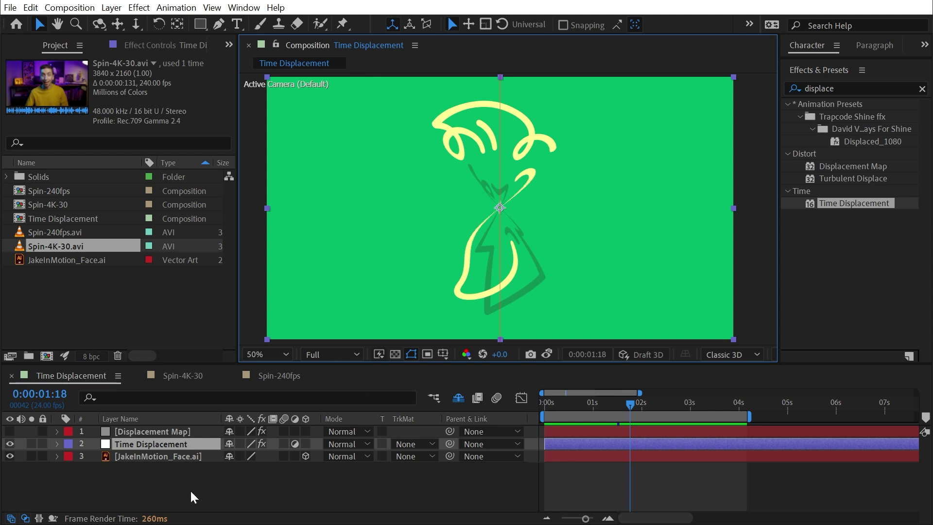
{"action": "left_click", "coordinate": [145, 457]}
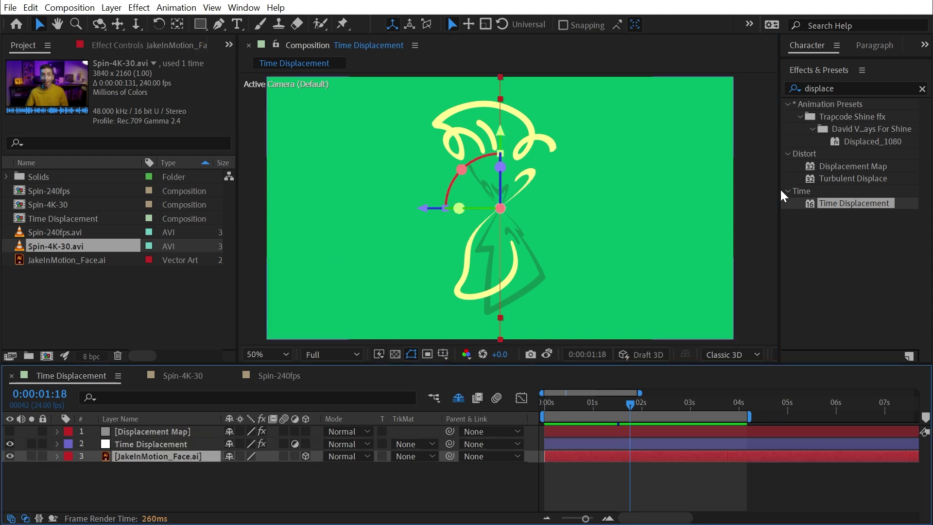
{"action": "key", "text": "Delete"}
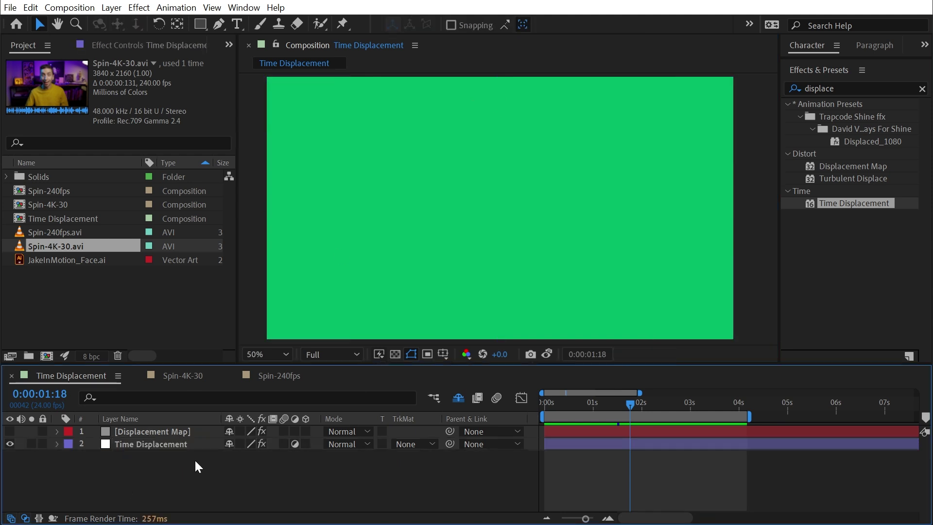
Add a rectangle shape layer and set its size, with proportions unlinked, to 50 by 614
{"action": "double_click", "coordinate": [202, 23]}
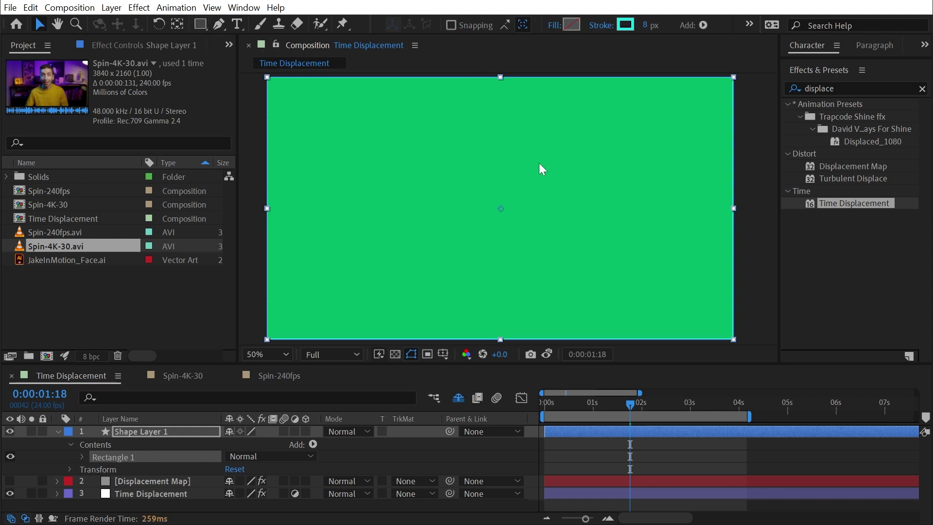
{"action": "key", "text": "u"}
{"action": "key", "text": "u"}
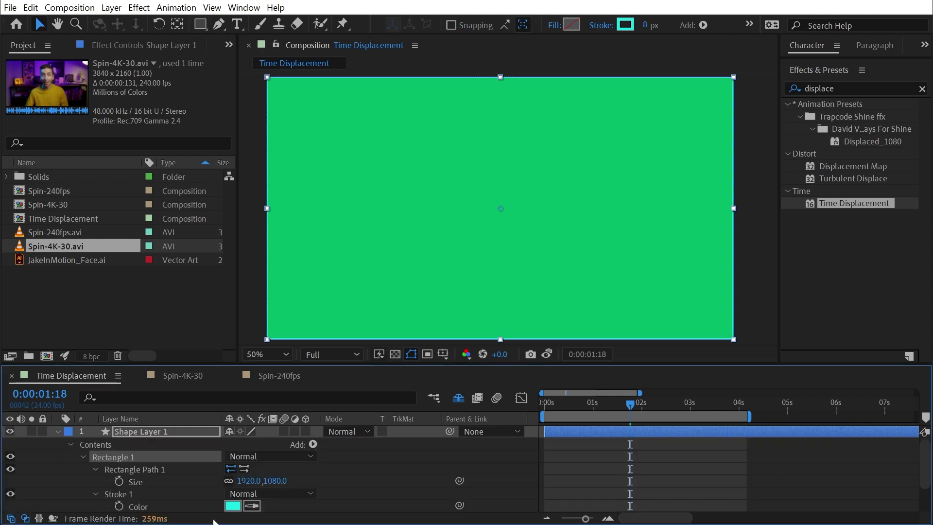
{"action": "left_click", "coordinate": [232, 480]}
{"action": "left_click_drag", "start_coordinate": [246, 481], "coordinate": [149, 481]}
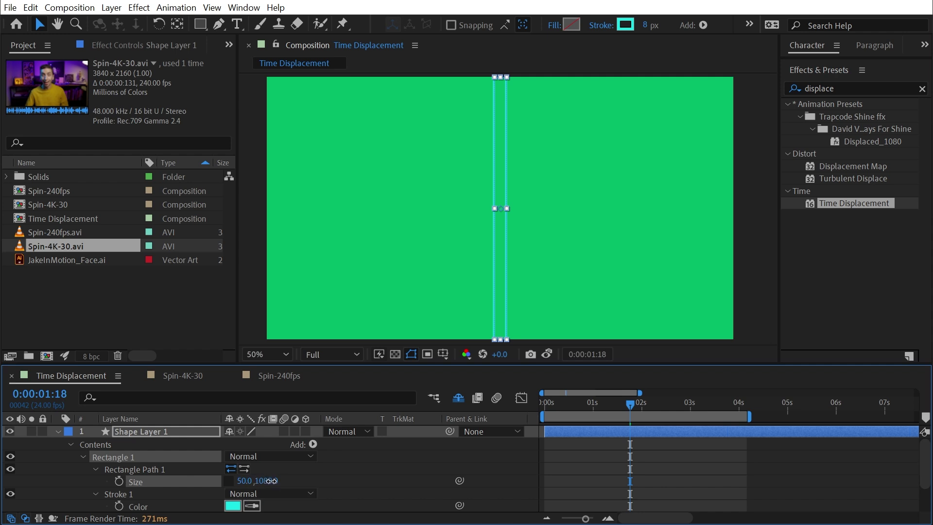
{"action": "left_click_drag", "start_coordinate": [271, 481], "coordinate": [144, 491]}
Set the rectangle path's Roundness to 356
{"action": "left_click", "coordinate": [98, 465]}
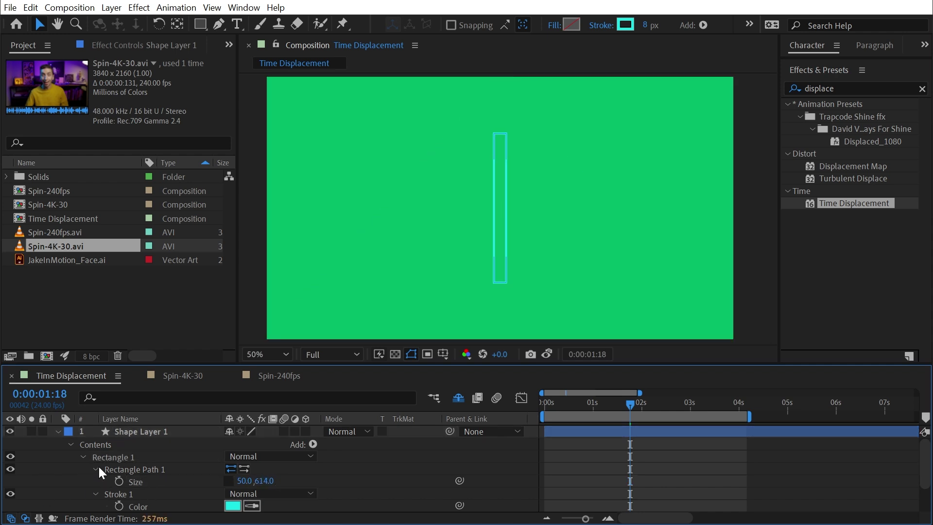
{"action": "left_click", "coordinate": [96, 468]}
{"action": "left_click_drag", "start_coordinate": [235, 505], "coordinate": [501, 503]}
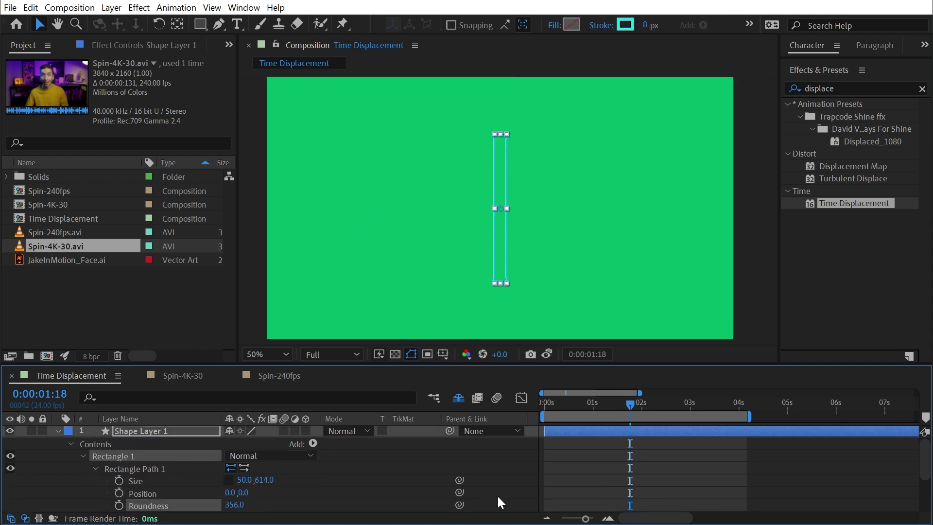
Give the rectangle a solid white fill with no stroke, and narrow its width to 27
{"action": "left_click", "coordinate": [570, 24], "text": "alt"}
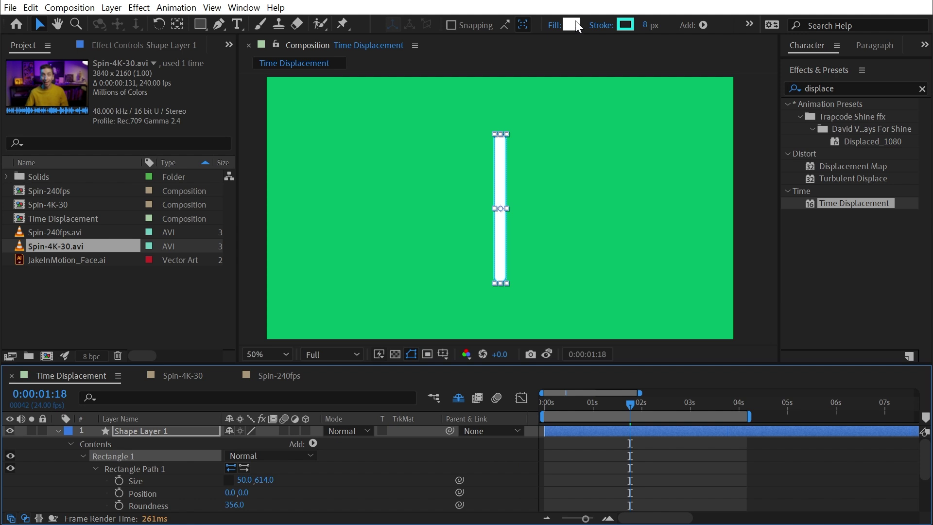
{"action": "left_click", "coordinate": [626, 25]}
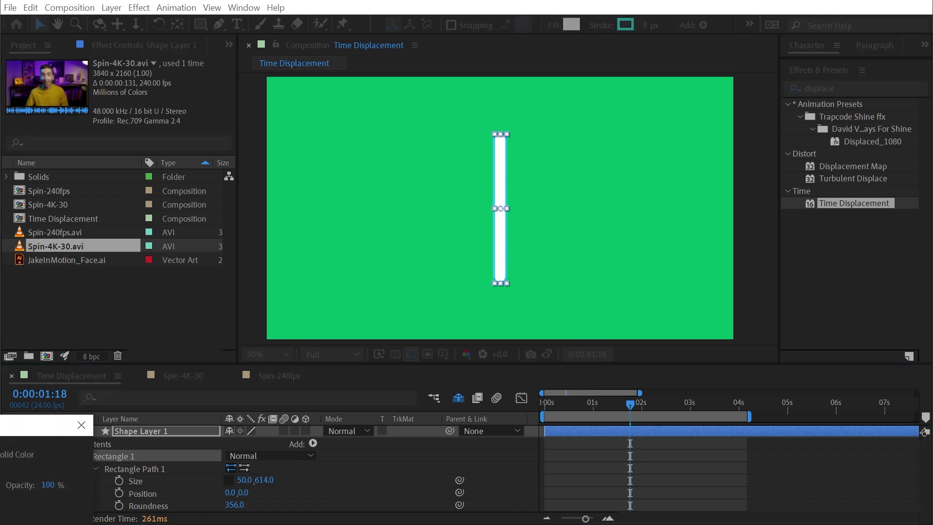
{"action": "left_click", "coordinate": [321, 281]}
{"action": "left_click", "coordinate": [371, 366]}
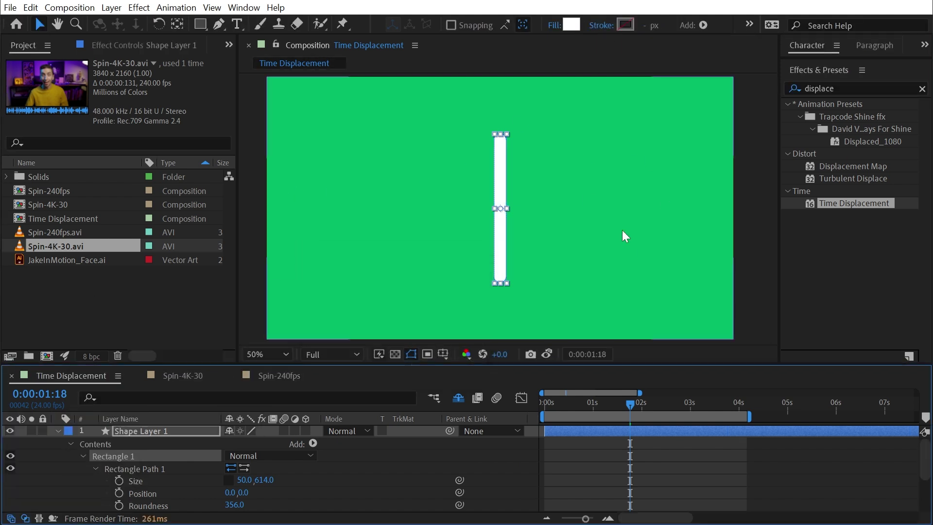
{"action": "left_click", "coordinate": [618, 465]}
{"action": "left_click_drag", "start_coordinate": [253, 484], "coordinate": [241, 485]}
Separate the shape layer's Position dimensions and keyframe Y Position at 332 at the start of the composition
{"action": "left_click", "coordinate": [139, 432]}
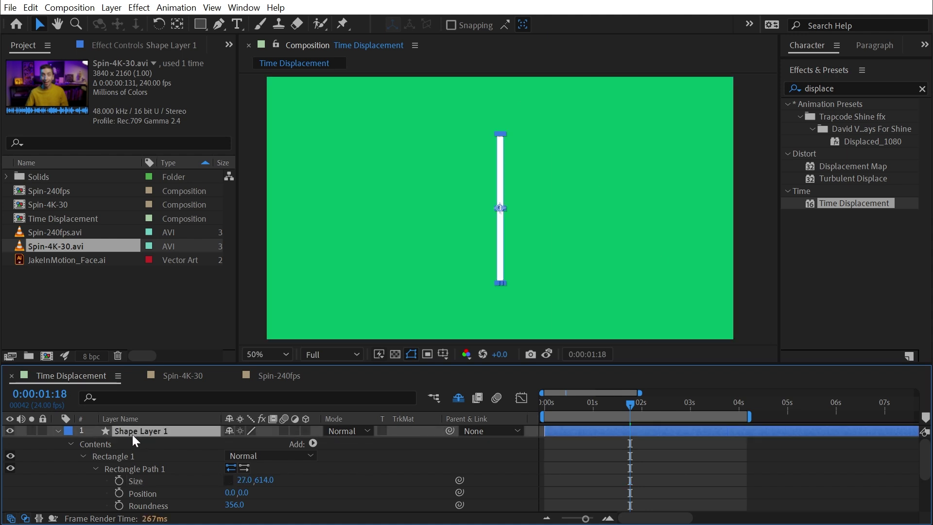
{"action": "key", "text": "p"}
{"action": "right_click", "coordinate": [124, 446]}
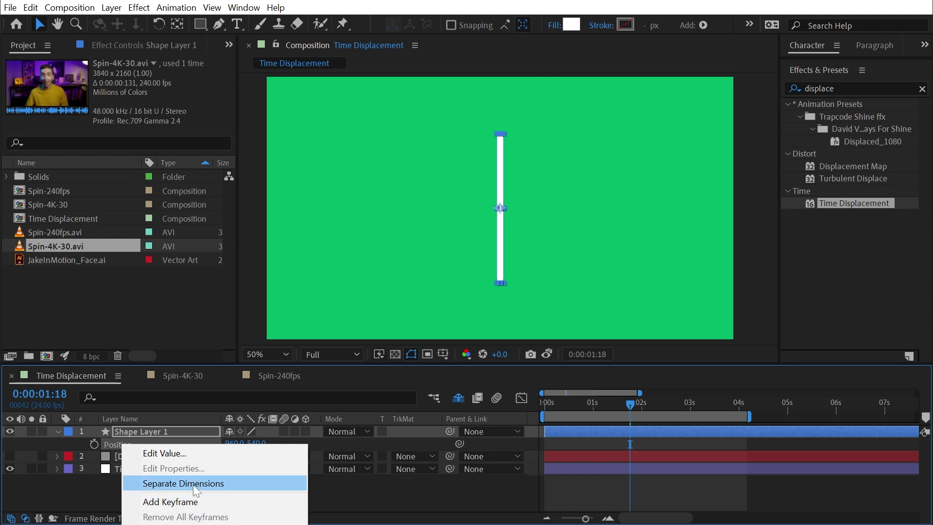
{"action": "left_click", "coordinate": [165, 483]}
{"action": "left_click", "coordinate": [94, 456]}
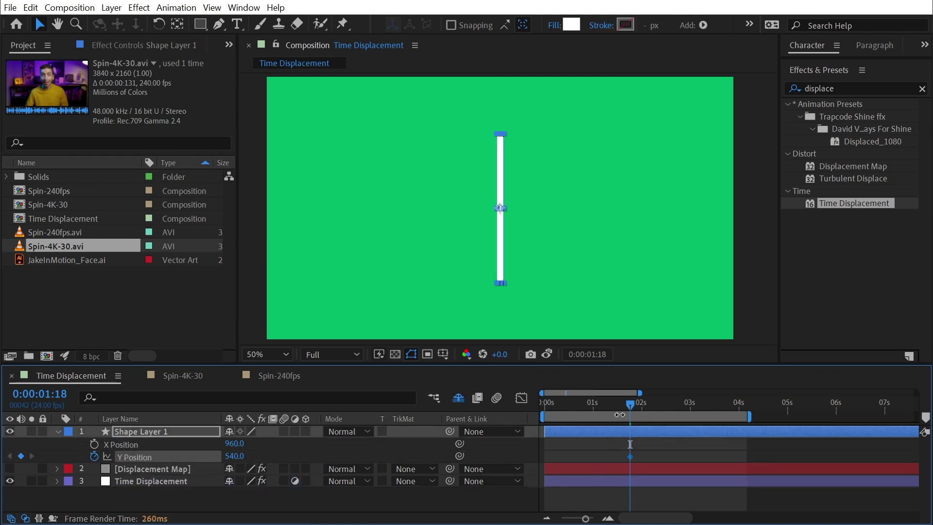
{"action": "left_click_drag", "start_coordinate": [571, 454], "coordinate": [546, 455]}
{"action": "key", "text": "Home"}
{"action": "left_click_drag", "start_coordinate": [238, 457], "coordinate": [71, 441]}
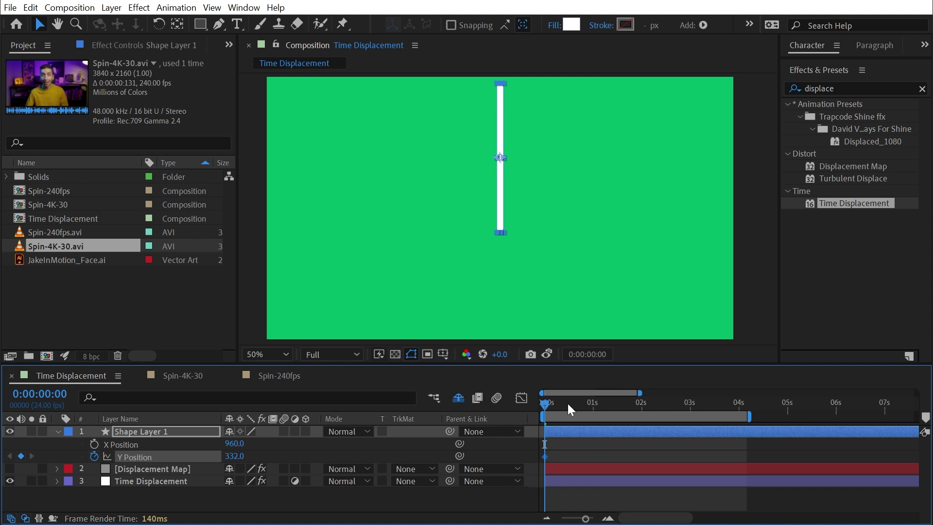
Keyframe Y Position at 750 at 0:00:01:00 and repeat the starting keyframe at 0:00:02:00
{"action": "left_click_drag", "start_coordinate": [568, 403], "coordinate": [594, 408]}
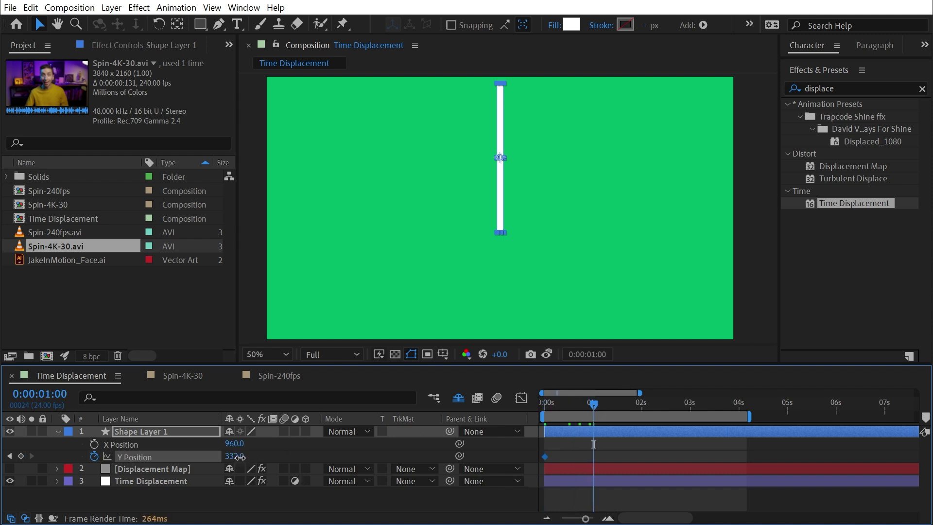
{"action": "left_click_drag", "start_coordinate": [240, 457], "coordinate": [587, 447]}
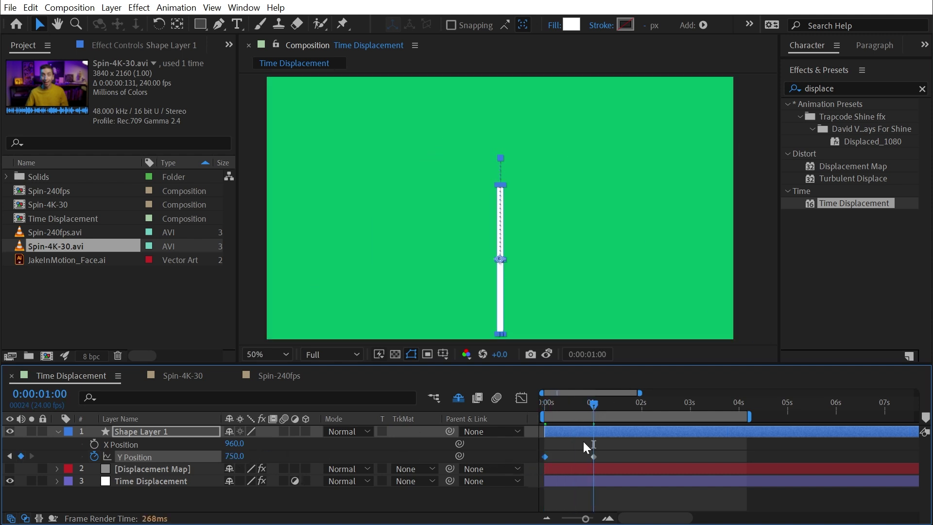
{"action": "left_click_drag", "start_coordinate": [638, 403], "coordinate": [642, 404]}
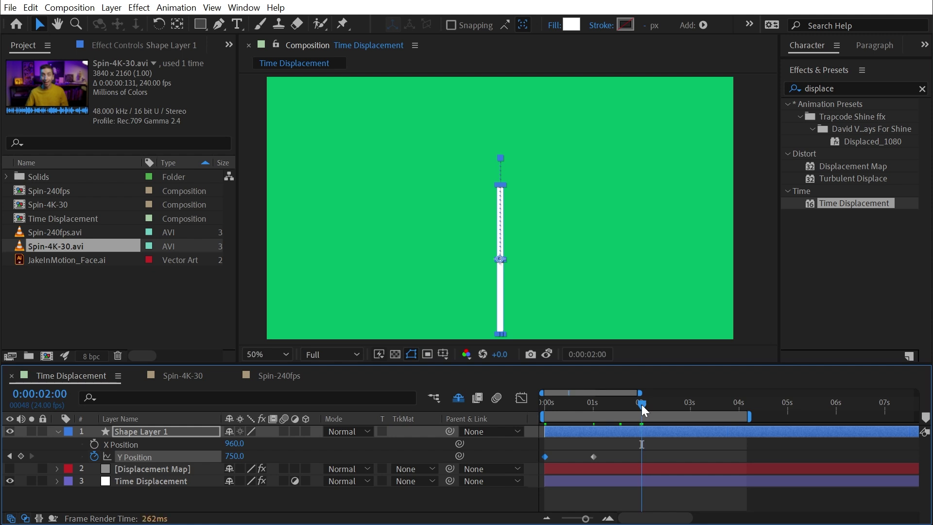
{"action": "key", "text": "ctrl+v"}
Apply Easy Ease to all three Y Position keyframes and end the work area at 0:00:01:23 to preview the loop
{"action": "left_click_drag", "start_coordinate": [663, 447], "coordinate": [539, 473]}
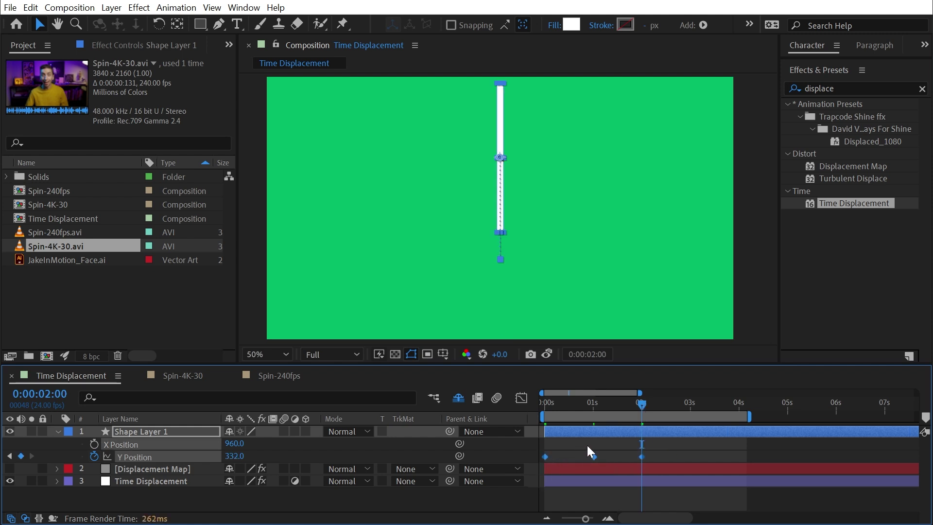
{"action": "key", "text": "Page_Up"}
{"action": "key", "text": "n"}
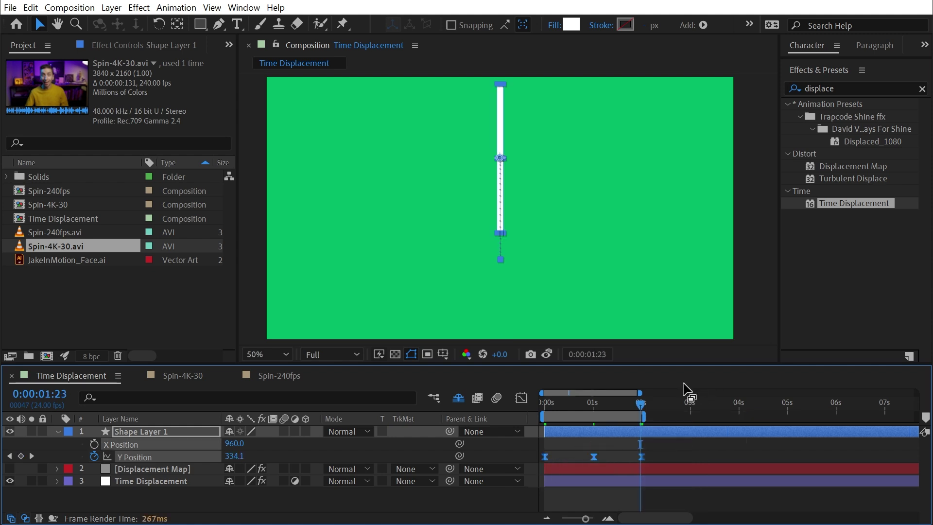
{"action": "key", "text": "ctrl+shift+h"}
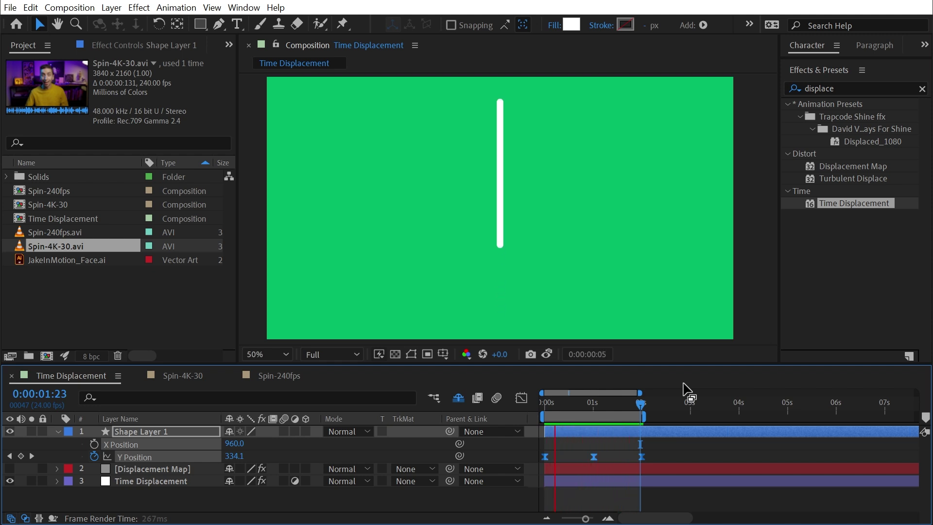
Add a Repeater to the shape layer's contents and set its Copies to 50
{"action": "key", "text": "Home"}
{"action": "left_click", "coordinate": [58, 431]}
{"action": "left_click", "coordinate": [58, 431]}
{"action": "left_click", "coordinate": [313, 444]}
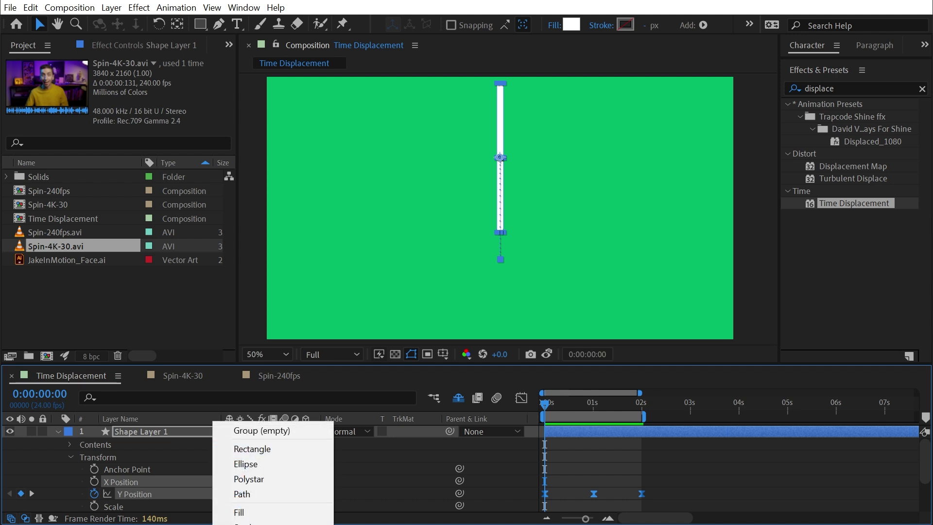
{"action": "left_click", "coordinate": [250, 524]}
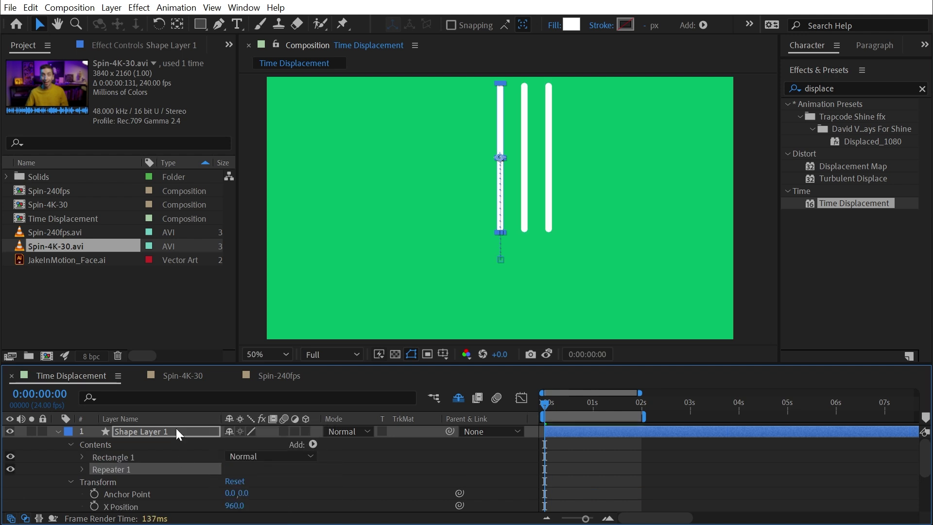
{"action": "left_click", "coordinate": [82, 469]}
{"action": "left_click_drag", "start_coordinate": [234, 474], "coordinate": [255, 472]}
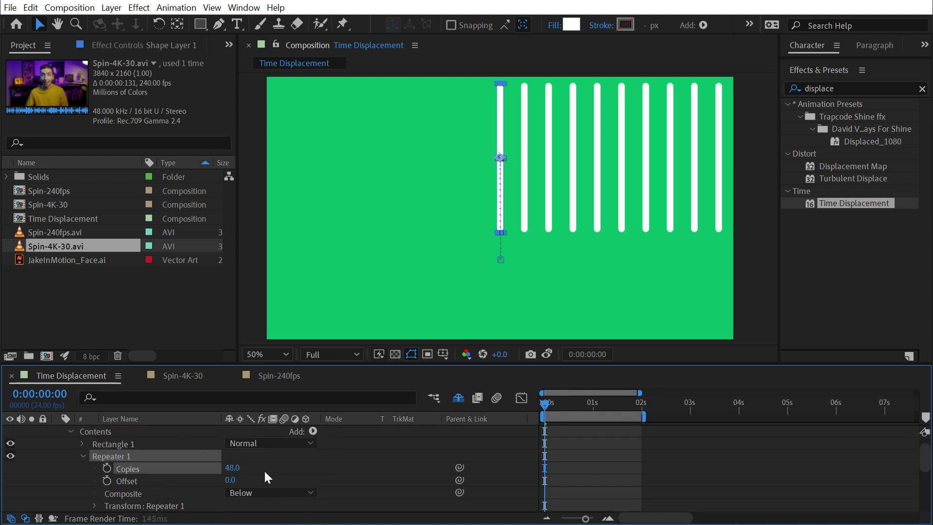
{"action": "left_click", "coordinate": [234, 468]}
{"action": "type", "text": "50"}
{"action": "key", "text": "Return"}
Set the repeater's transform X Position to 41 and its Offset to -26 to fill the frame width, and preview the animation
{"action": "left_click", "coordinate": [94, 506]}
{"action": "scroll", "coordinate": [82, 487], "scroll_direction": "down", "scroll_amount": 3}
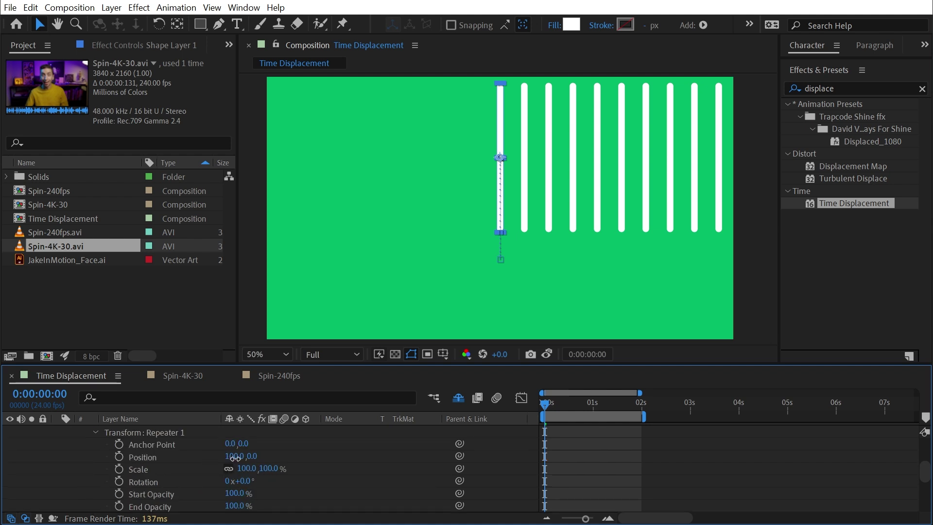
{"action": "left_click_drag", "start_coordinate": [234, 456], "coordinate": [190, 458]}
{"action": "scroll", "coordinate": [194, 458], "scroll_direction": "up", "scroll_amount": 1}
{"action": "left_click_drag", "start_coordinate": [228, 444], "coordinate": [210, 442]}
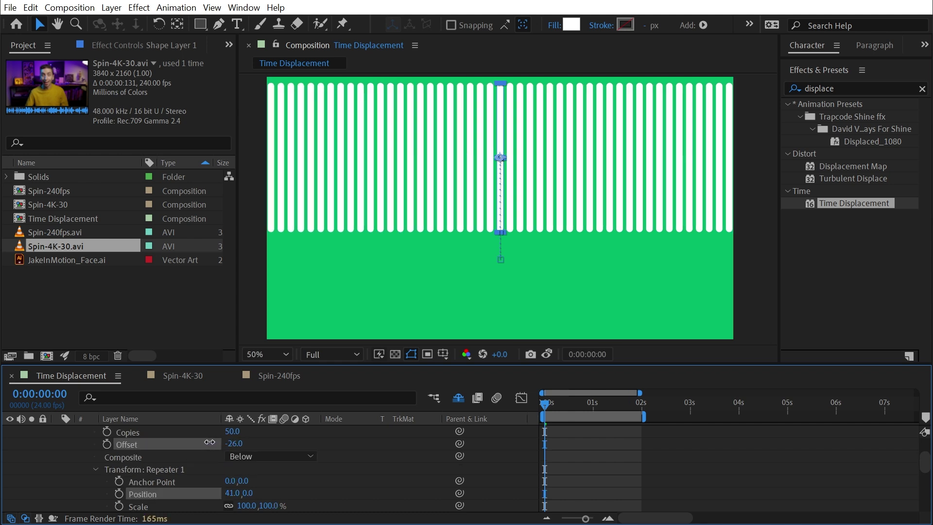
{"action": "left_click", "coordinate": [586, 451]}
{"action": "key", "text": "space"}
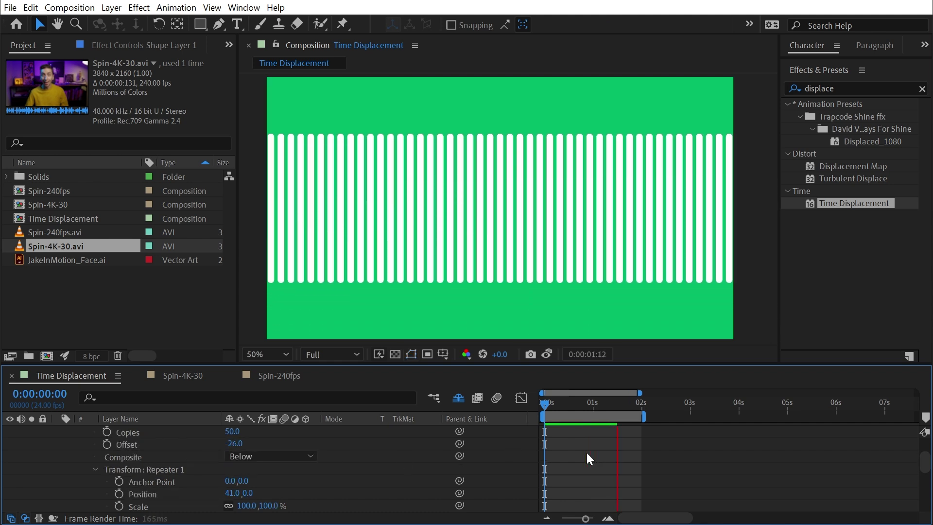
Collapse the shape layer's properties and move Shape Layer 1 below the Time Displacement adjustment layer
{"action": "key", "text": "u"}
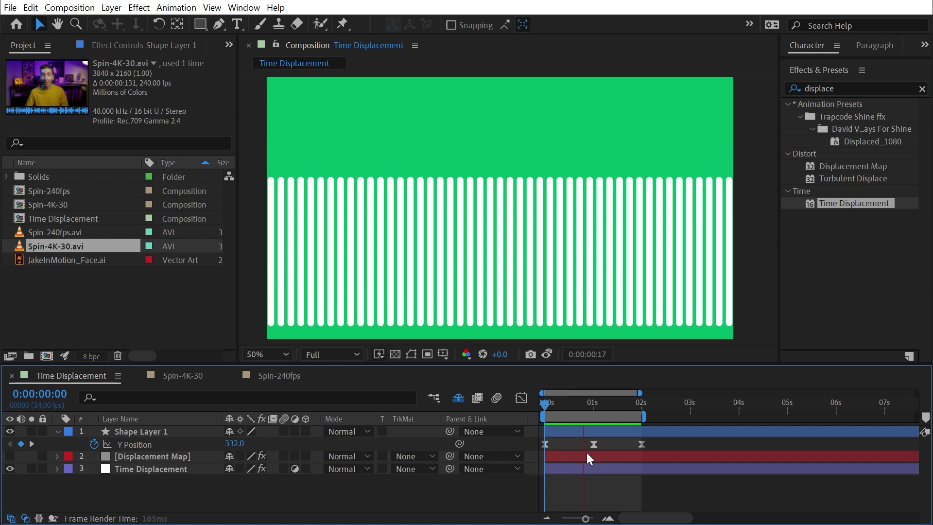
{"action": "key", "text": "u"}
{"action": "left_click", "coordinate": [141, 431]}
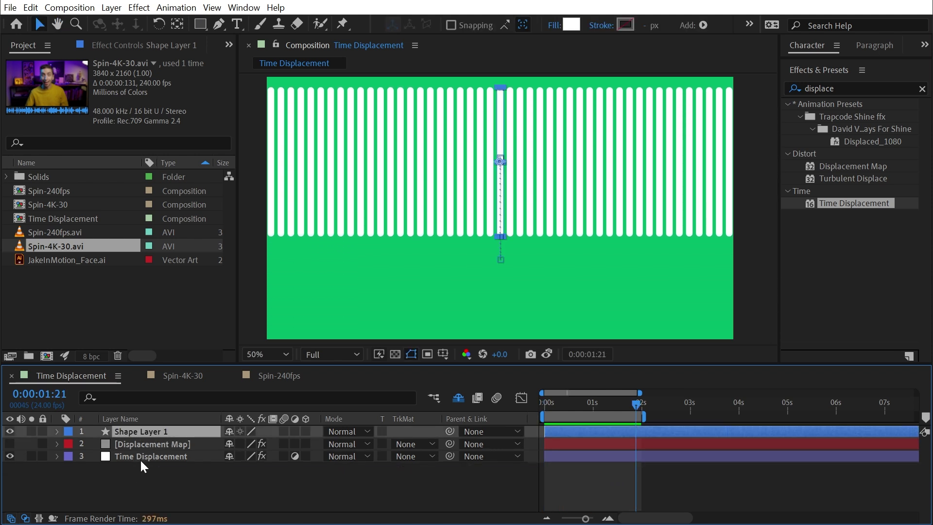
{"action": "left_click_drag", "start_coordinate": [150, 432], "coordinate": [148, 460]}
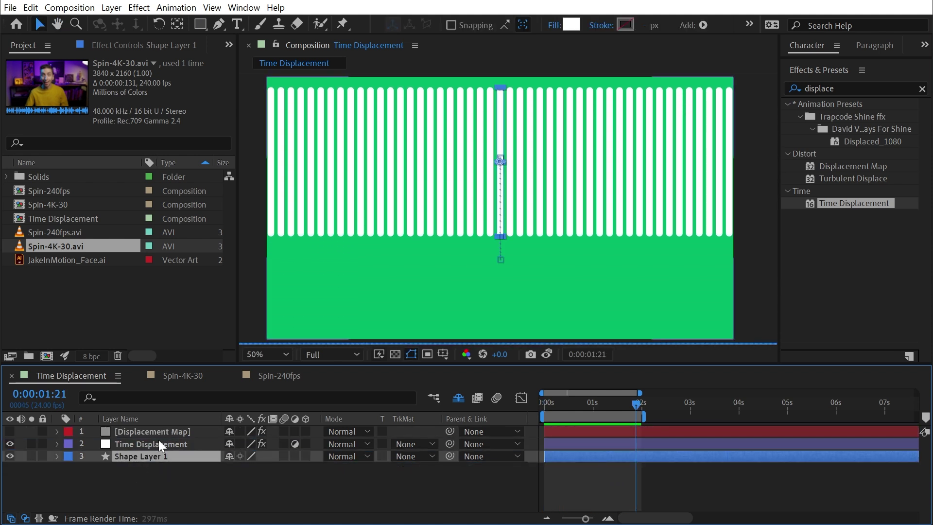
Make the Displacement Map layer visible and solo it to inspect the gradient
{"action": "left_click", "coordinate": [10, 431]}
{"action": "left_click", "coordinate": [131, 434]}
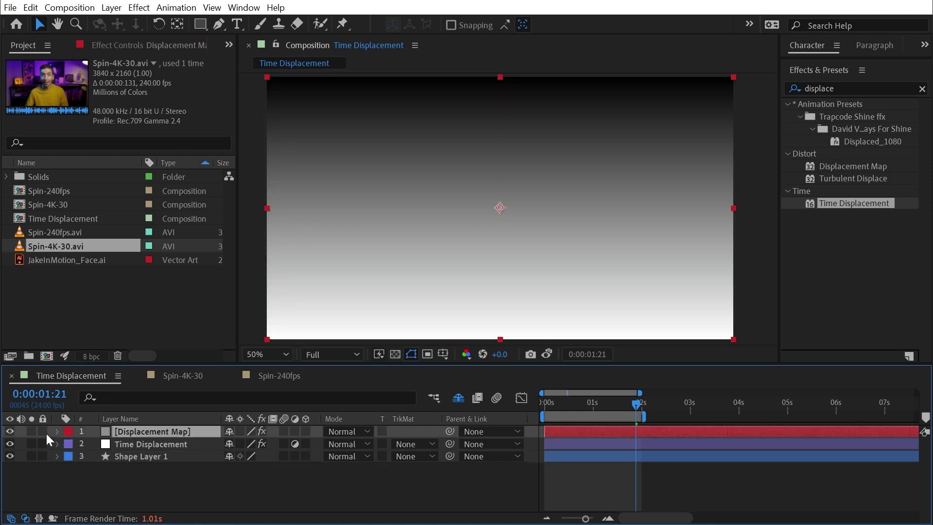
{"action": "left_click", "coordinate": [32, 431]}
{"action": "left_click_drag", "start_coordinate": [619, 411], "coordinate": [577, 405]}
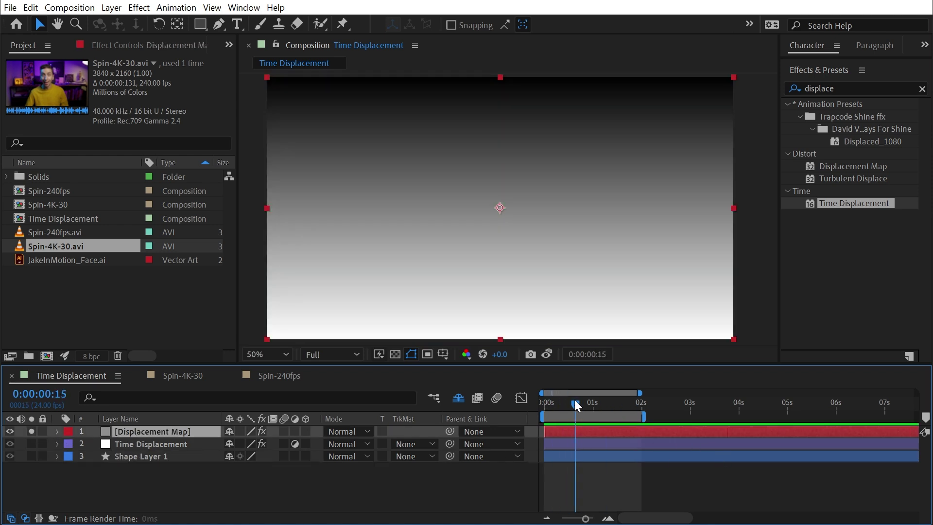
Set the Displacement Map's Gradient Ramp to start at 0, 0 and end at 1920, 0, and turn on its Posterize effect
{"action": "left_click", "coordinate": [123, 45]}
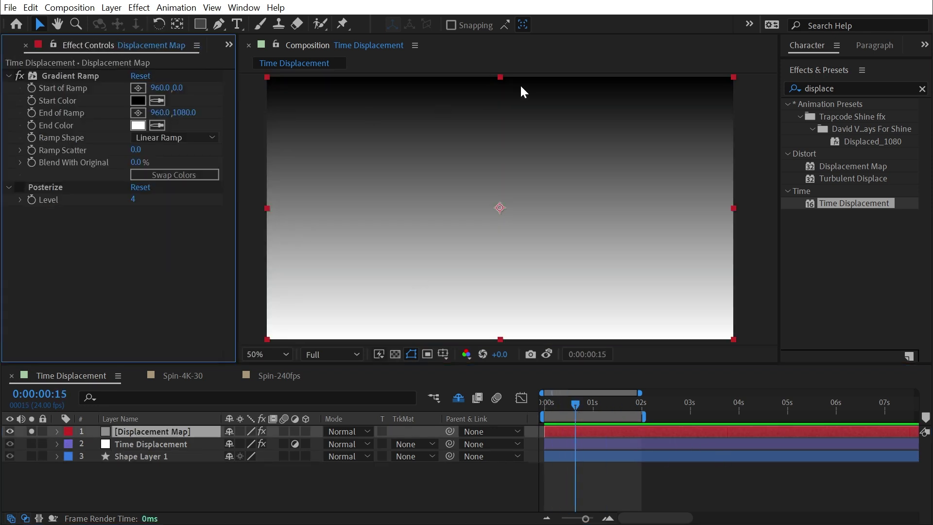
{"action": "left_click", "coordinate": [163, 88]}
{"action": "type", "text": "0"}
{"action": "key", "text": "Return"}
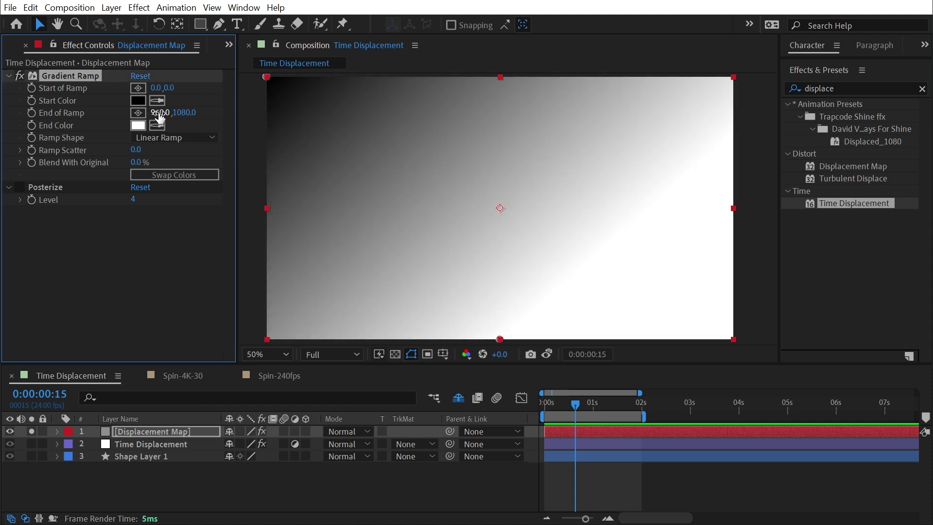
{"action": "left_click", "coordinate": [159, 113]}
{"action": "type", "text": "1920"}
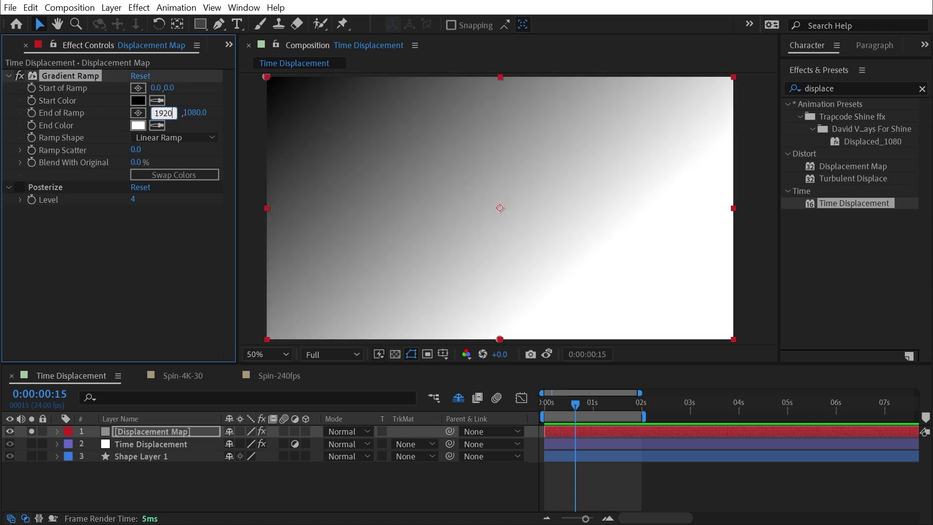
{"action": "key", "text": "Tab"}
{"action": "type", "text": "0"}
{"action": "key", "text": "Return"}
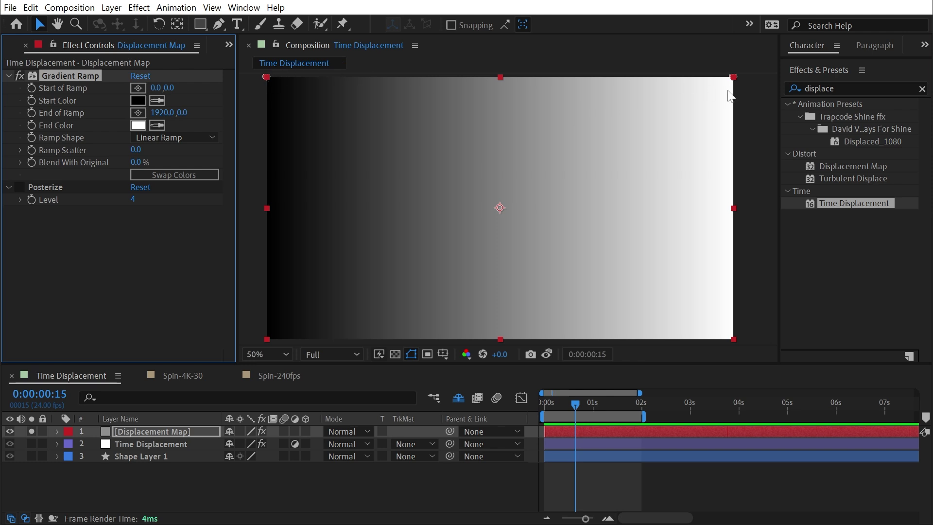
{"action": "left_click", "coordinate": [20, 187]}
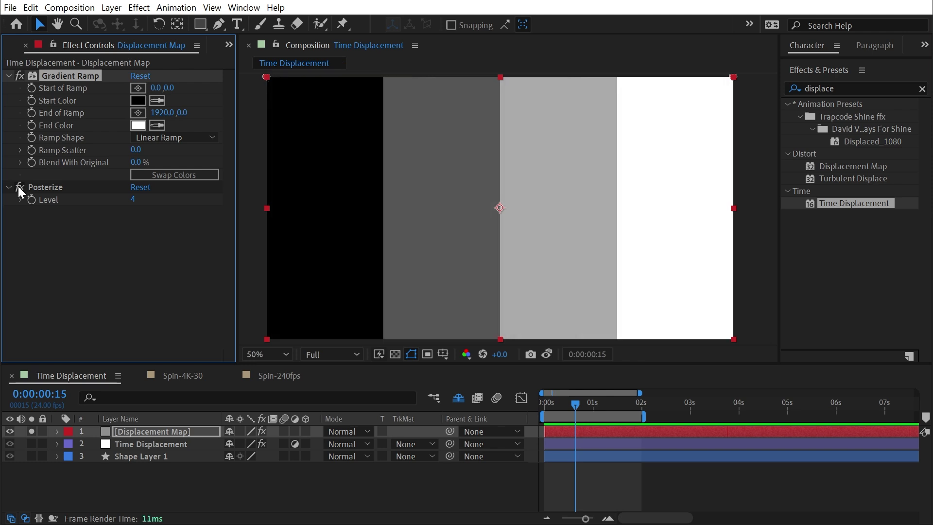
Solo Shape Layer 1 as well and lower the Displacement Map's opacity to 62% to see the lines through it
{"action": "left_click", "coordinate": [153, 432]}
{"action": "key", "text": "t"}
{"action": "left_click", "coordinate": [31, 469]}
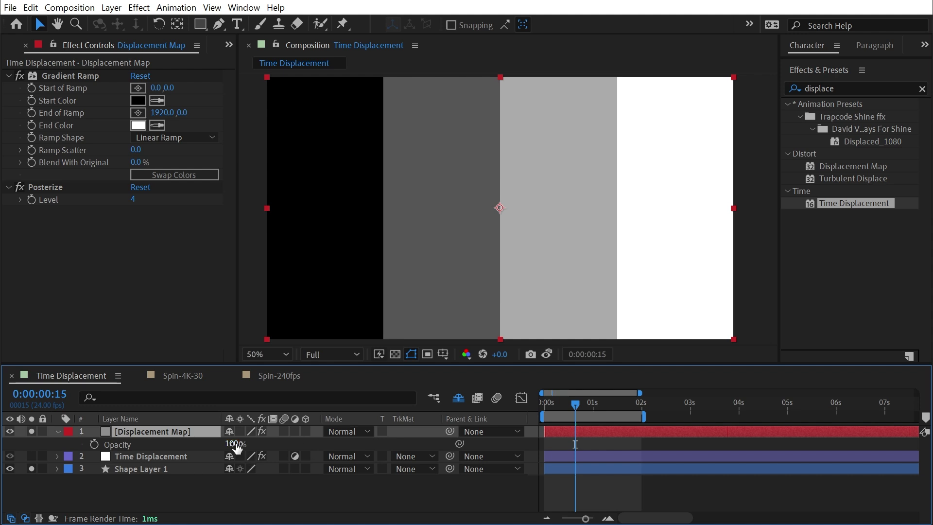
{"action": "left_click_drag", "start_coordinate": [237, 448], "coordinate": [219, 448]}
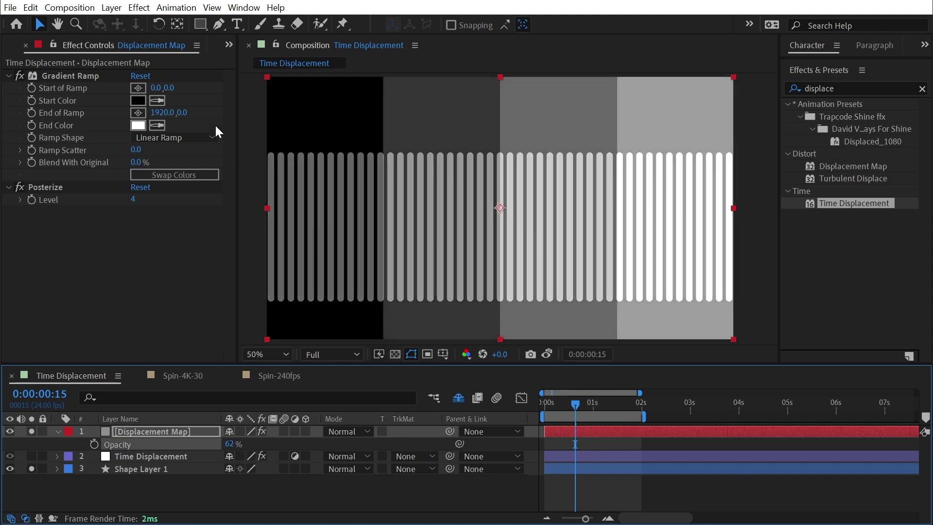
Raise the Posterize Level on the Displacement Map to 50 while comparing its bands with the lines
{"action": "left_click_drag", "start_coordinate": [133, 199], "coordinate": [355, 199]}
{"action": "scroll", "coordinate": [335, 154], "scroll_direction": "up", "scroll_amount": 1}
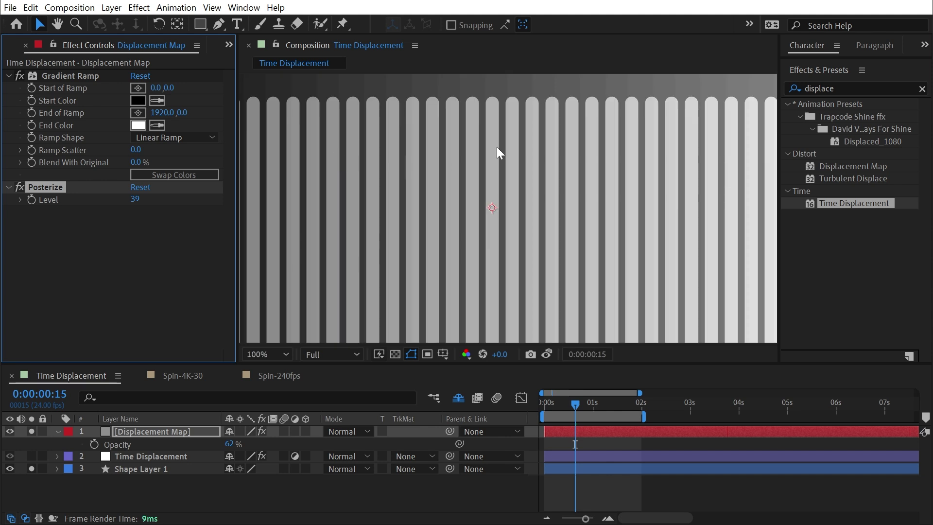
{"action": "left_click_drag", "start_coordinate": [661, 135], "coordinate": [486, 215]}
{"action": "left_click_drag", "start_coordinate": [133, 201], "coordinate": [193, 202]}
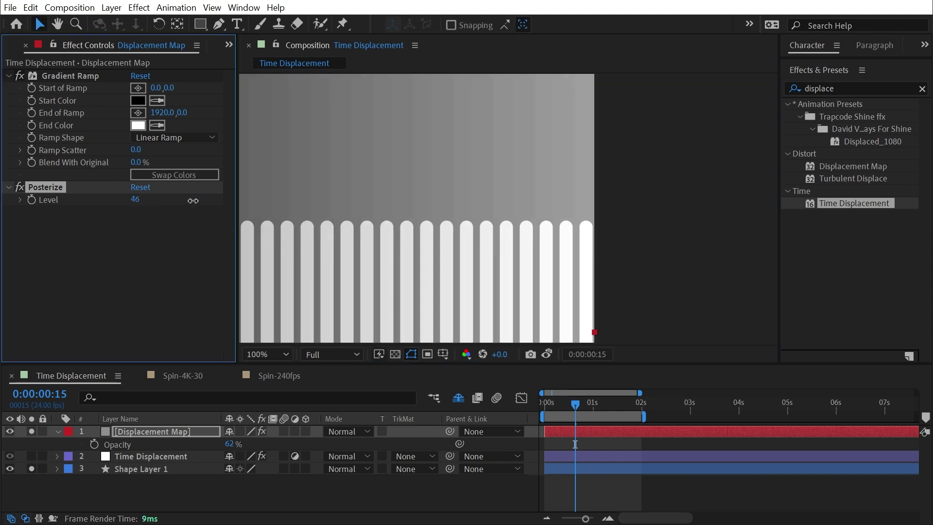
{"action": "key", "text": "shift+slash"}
{"action": "key", "text": "v"}
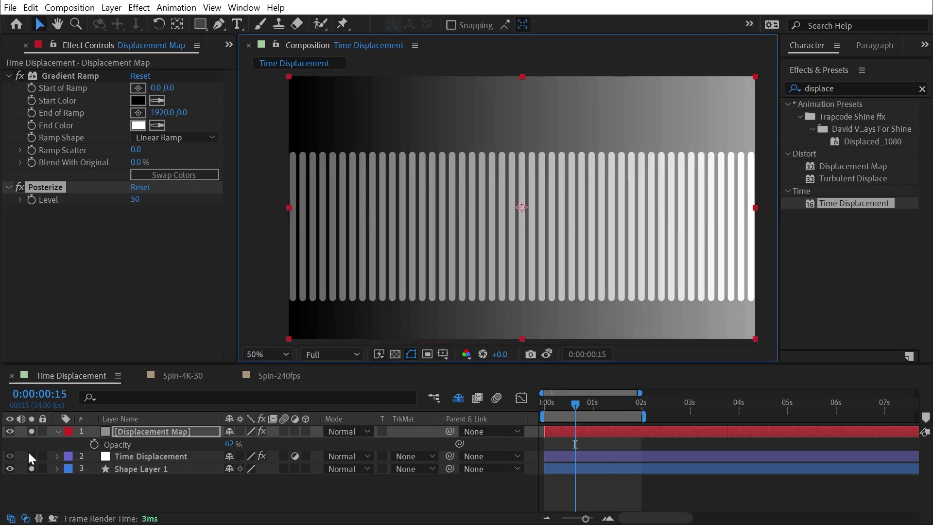
Set the Offset of Shape Layer 1's repeater to 0
{"action": "left_click", "coordinate": [109, 468]}
{"action": "left_click", "coordinate": [56, 468]}
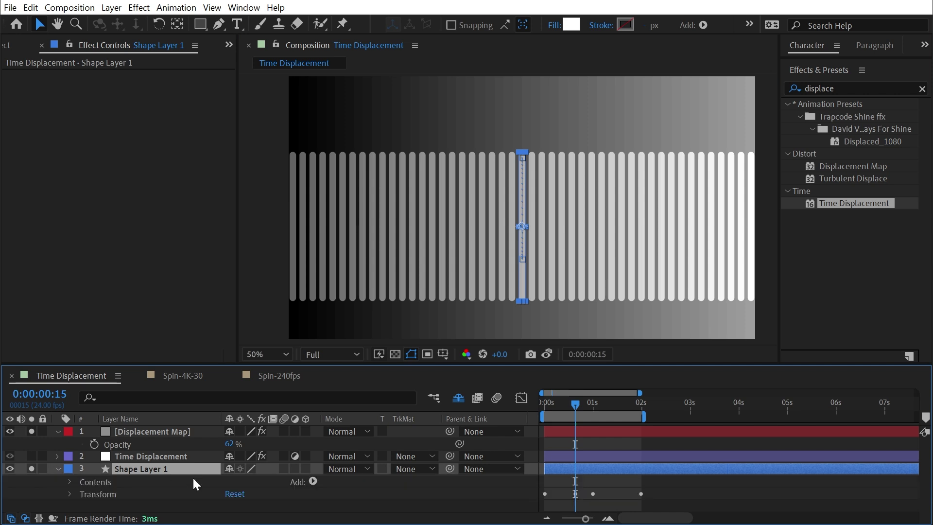
{"action": "left_click", "coordinate": [70, 482]}
{"action": "scroll", "coordinate": [88, 483], "scroll_direction": "down", "scroll_amount": 1}
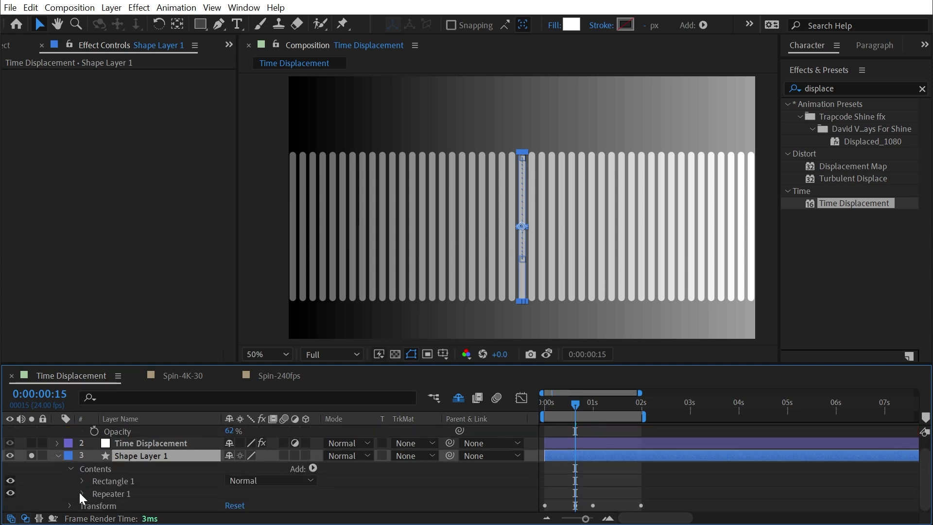
{"action": "left_click", "coordinate": [81, 493]}
{"action": "scroll", "coordinate": [97, 486], "scroll_direction": "down", "scroll_amount": 3}
{"action": "left_click", "coordinate": [234, 467]}
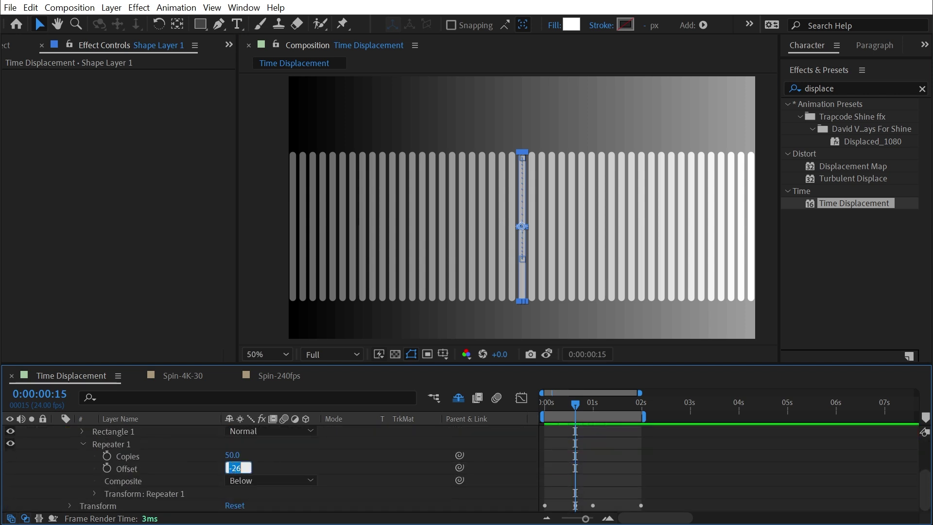
{"action": "type", "text": "0"}
{"action": "key", "text": "Return"}
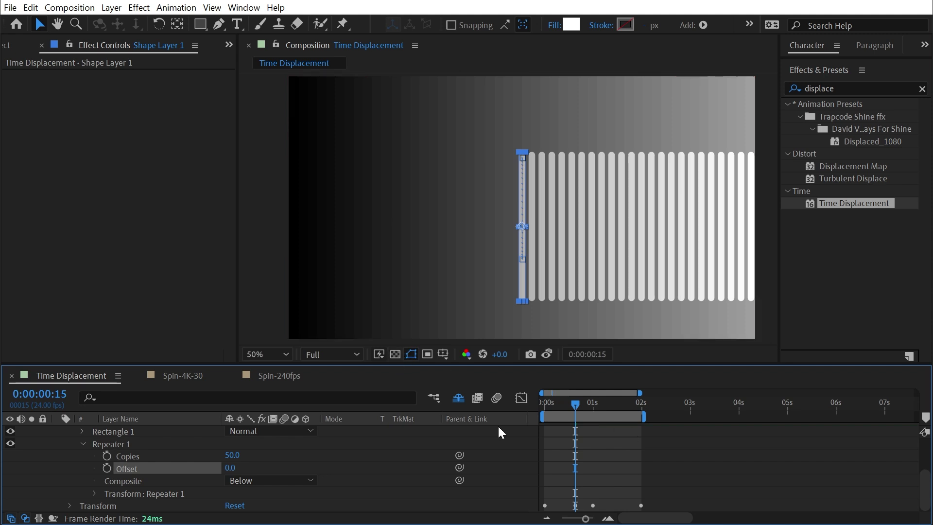
Shift the shape layer's X Position so the first line sits at the frame's left edge, and set the repeater's X Position to 38.2
{"action": "scroll", "coordinate": [181, 455], "scroll_direction": "up", "scroll_amount": 1}
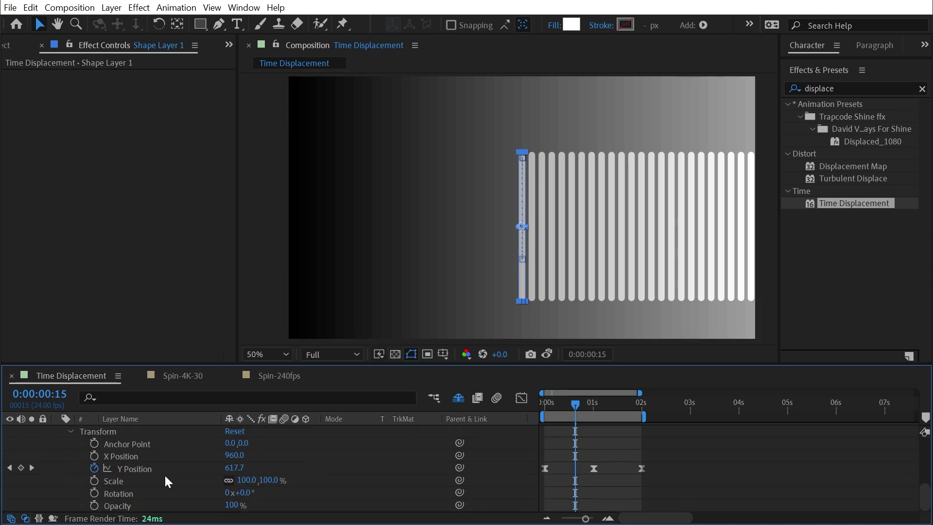
{"action": "left_click_drag", "start_coordinate": [234, 455], "coordinate": [42, 477]}
{"action": "left_click_drag", "start_coordinate": [235, 459], "coordinate": [214, 453]}
{"action": "scroll", "coordinate": [175, 442], "scroll_direction": "up", "scroll_amount": 4}
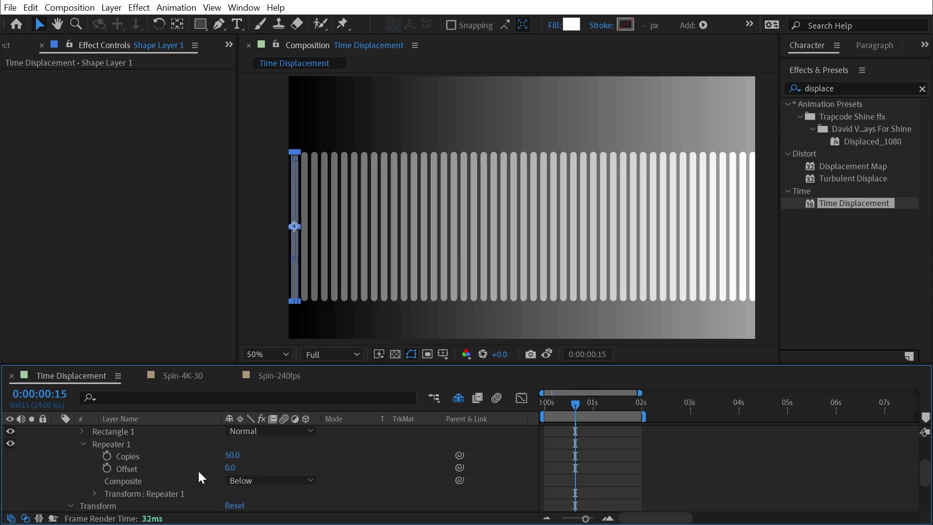
{"action": "left_click", "coordinate": [95, 493]}
{"action": "left_click_drag", "start_coordinate": [232, 458], "coordinate": [233, 452]}
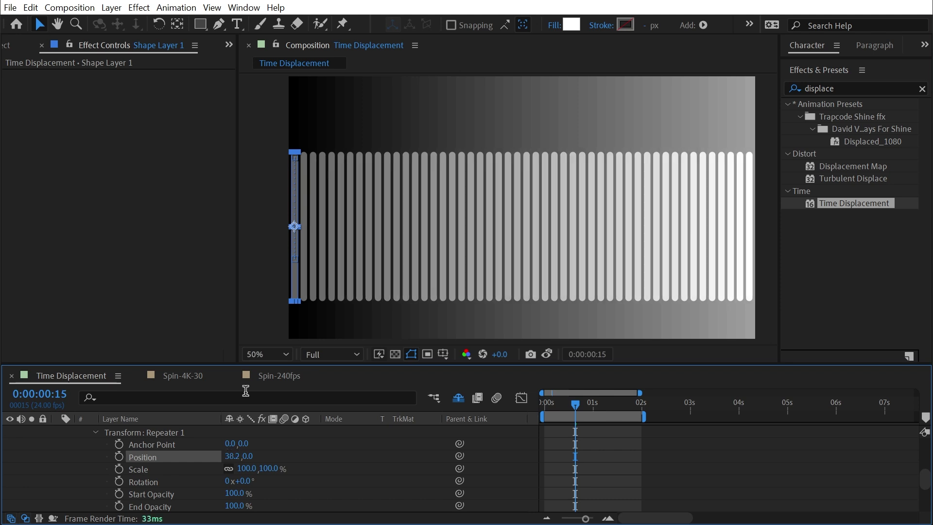
Check the lines against the gradient bands across the frame and fine-tune the repeater's X Position to 38.3
{"action": "key", "text": "z"}
{"action": "left_click", "coordinate": [313, 175]}
{"action": "left_click", "coordinate": [576, 206]}
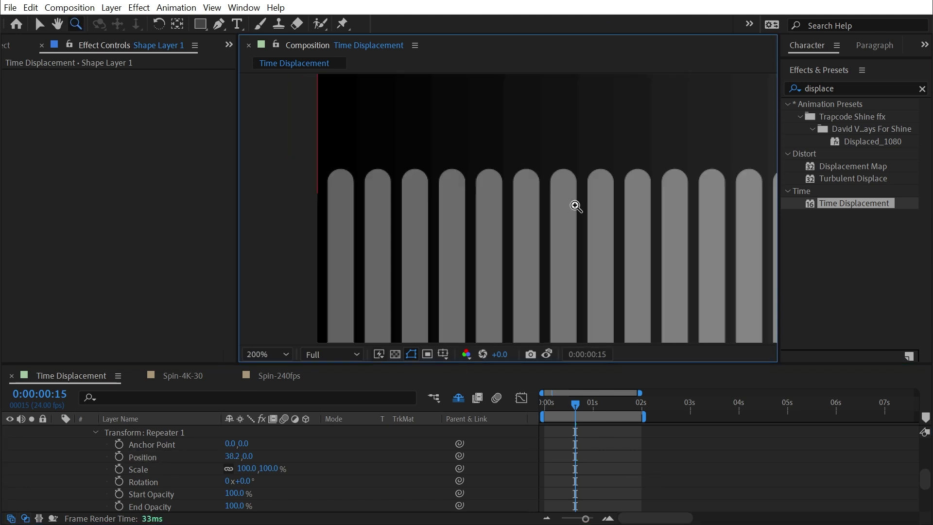
{"action": "key", "text": "h"}
{"action": "left_click_drag", "start_coordinate": [437, 152], "coordinate": [421, 209]}
{"action": "left_click_drag", "start_coordinate": [696, 132], "coordinate": [429, 188]}
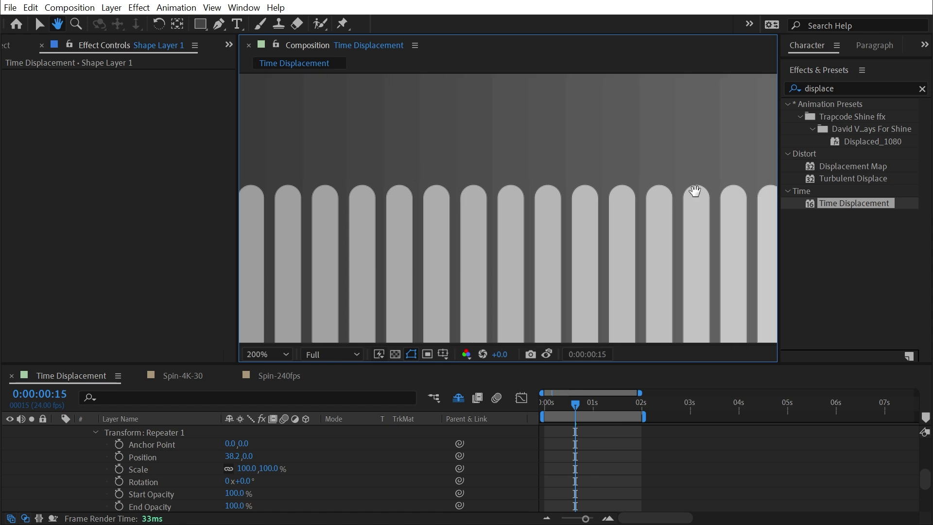
{"action": "left_click_drag", "start_coordinate": [696, 191], "coordinate": [476, 193]}
{"action": "left_click_drag", "start_coordinate": [678, 203], "coordinate": [208, 210]}
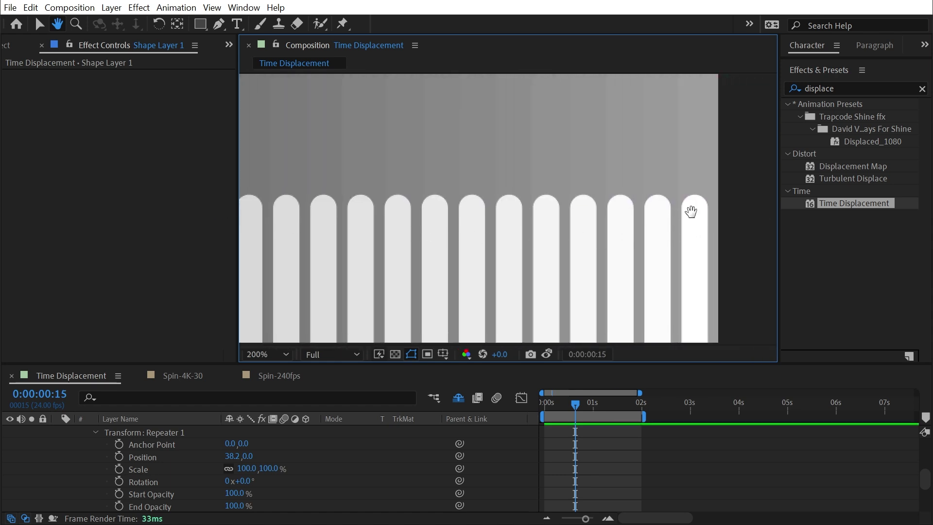
{"action": "left_click_drag", "start_coordinate": [232, 456], "coordinate": [242, 461]}
{"action": "scroll", "coordinate": [572, 202], "scroll_direction": "down", "scroll_amount": 2}
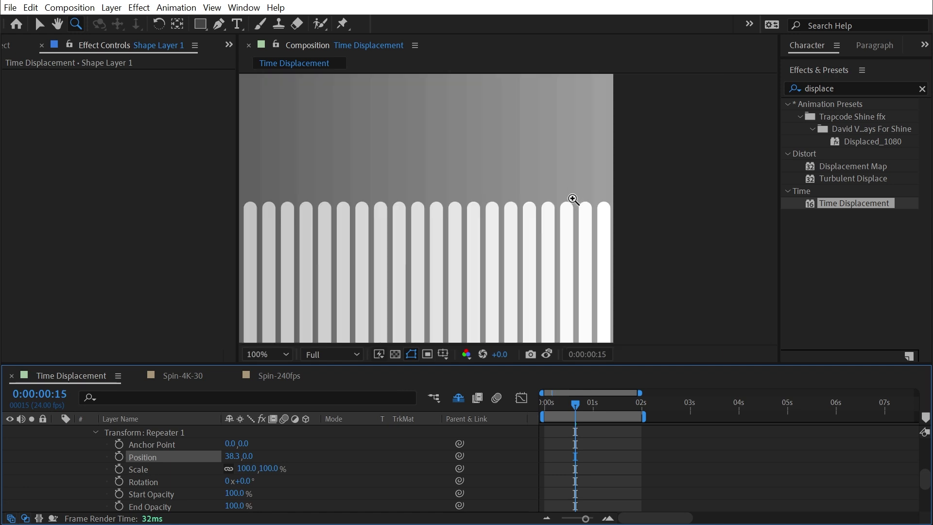
{"action": "scroll", "coordinate": [502, 225], "scroll_direction": "down", "scroll_amount": 2}
{"action": "scroll", "coordinate": [577, 208], "scroll_direction": "down", "scroll_amount": 2}
{"action": "scroll", "coordinate": [577, 208], "scroll_direction": "up", "scroll_amount": 1}
{"action": "scroll", "coordinate": [73, 477], "scroll_direction": "up", "scroll_amount": 3}
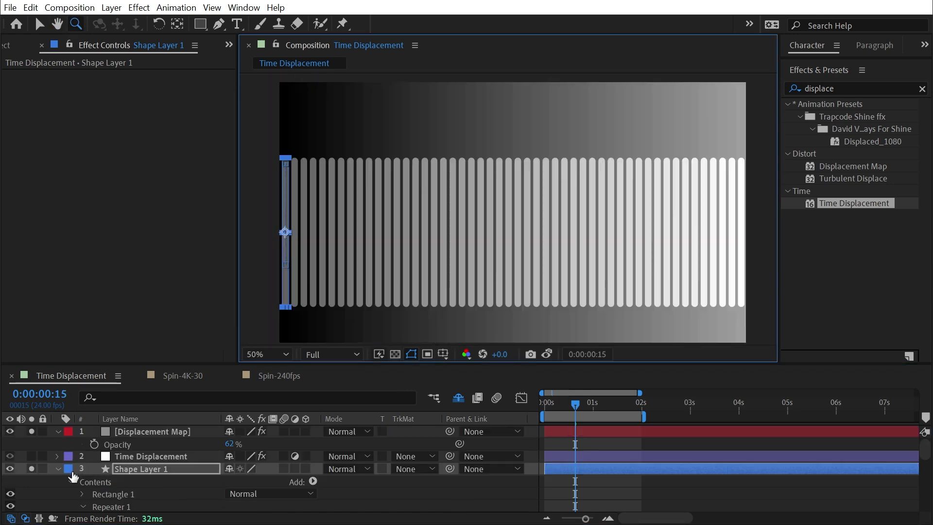
Unsolo Shape Layer 1 and the Displacement Map, and restore the Displacement Map to full opacity
{"action": "left_click_drag", "start_coordinate": [32, 469], "coordinate": [32, 432]}
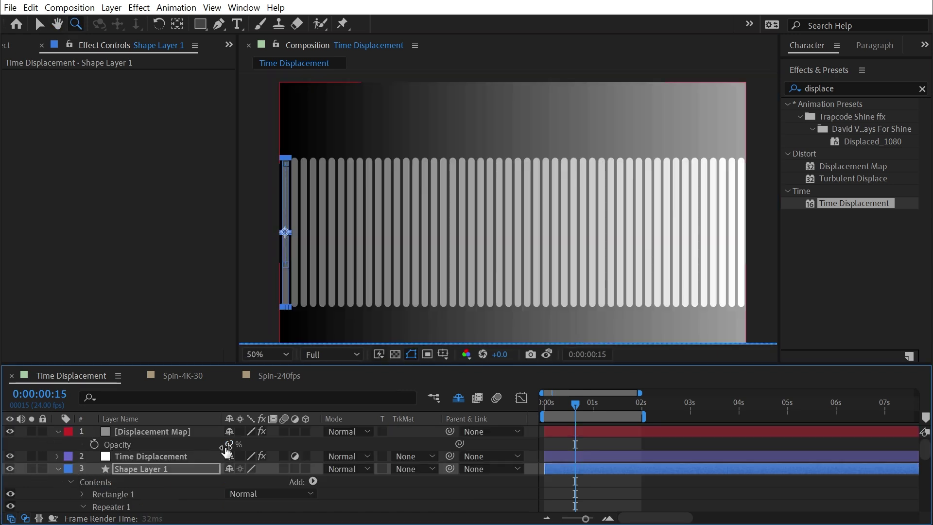
{"action": "left_click_drag", "start_coordinate": [226, 448], "coordinate": [370, 444]}
{"action": "key", "text": "F2"}
{"action": "left_click", "coordinate": [57, 432]}
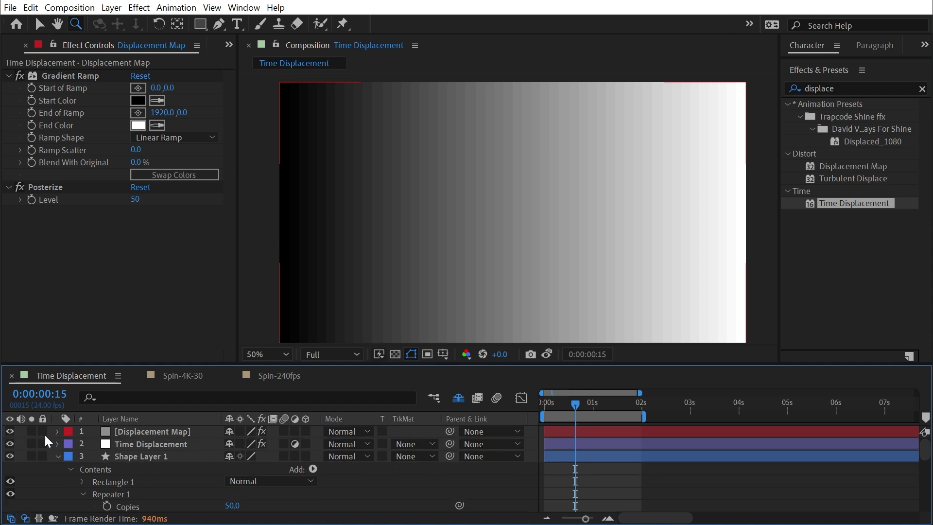
Hide the Displacement Map layer and play back the staggered motion of the lines
{"action": "left_click", "coordinate": [10, 432]}
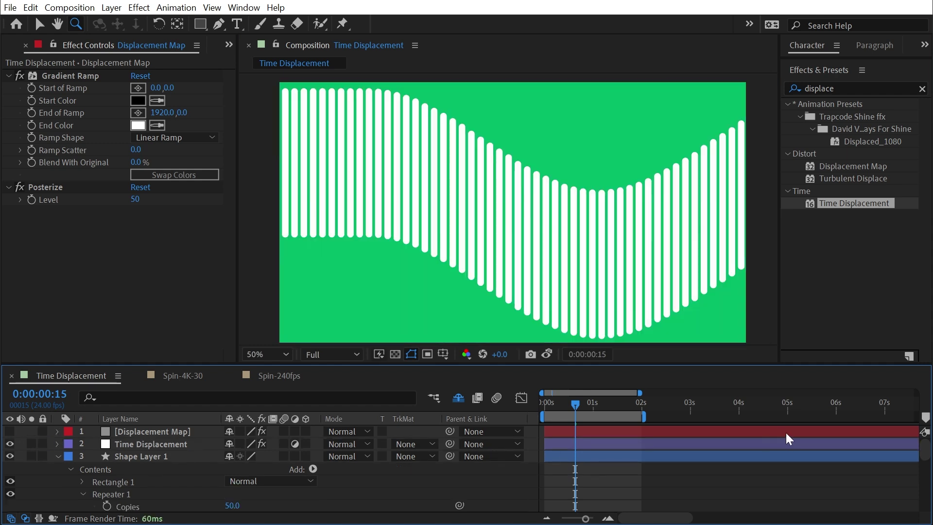
{"action": "key", "text": "space"}
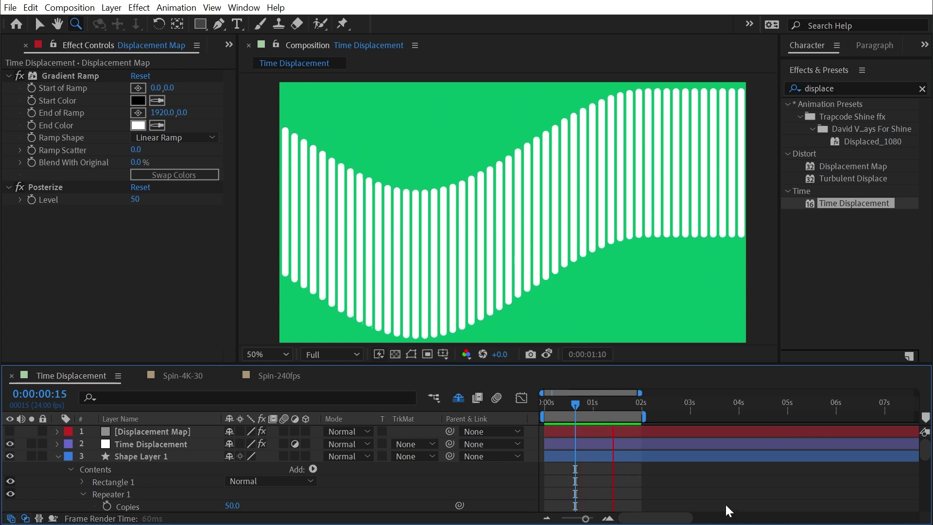
{"action": "key", "text": "space"}
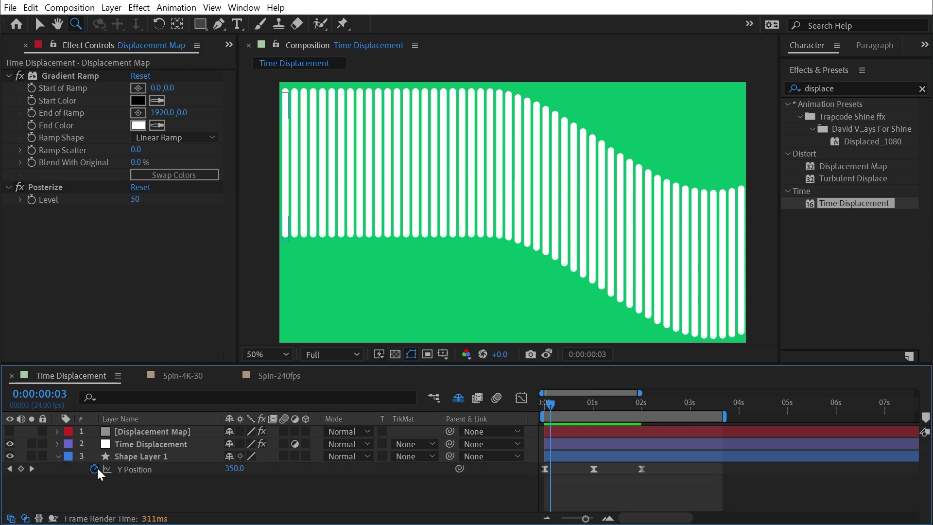
Add the expression loopIn()+loopOut()-value to Shape Layer 1's Y Position
{"action": "left_click", "coordinate": [95, 469], "text": "alt"}
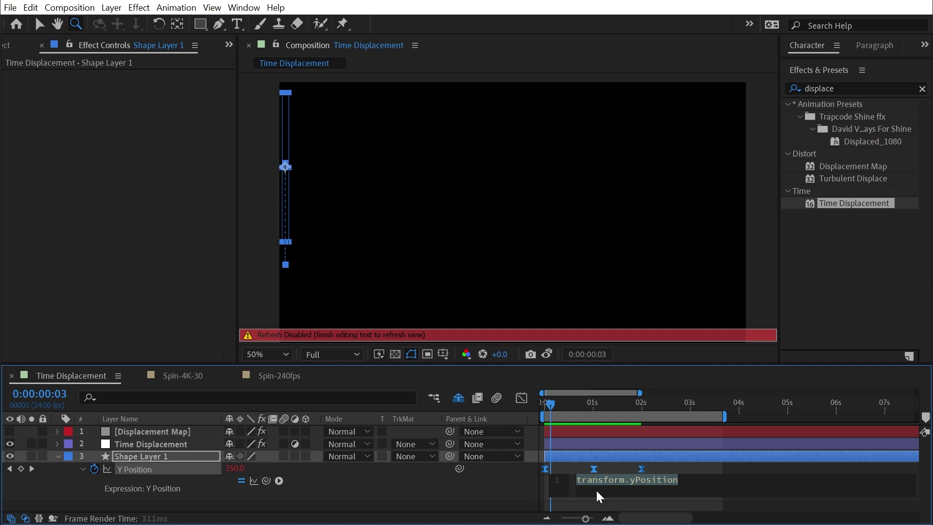
{"action": "type", "text": "loop"}
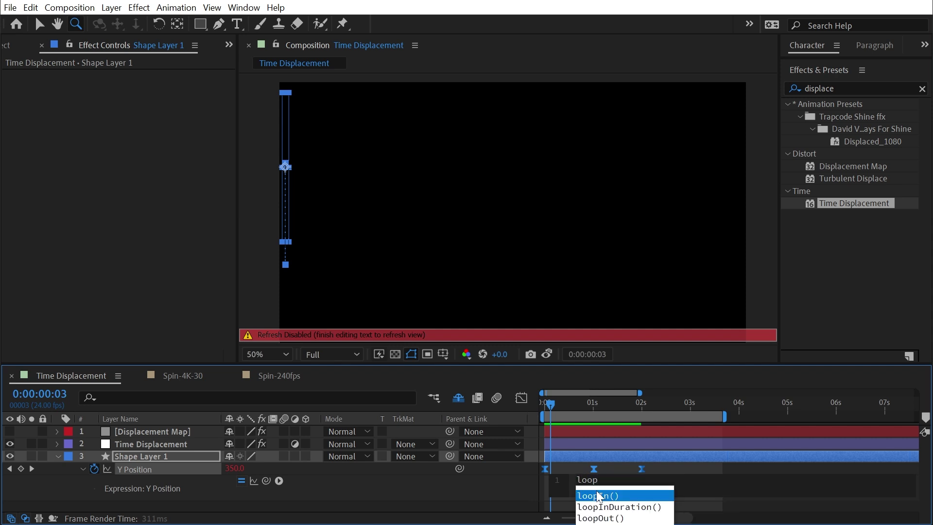
{"action": "left_click", "coordinate": [599, 496]}
{"action": "type", "text": "+loopOut()"}
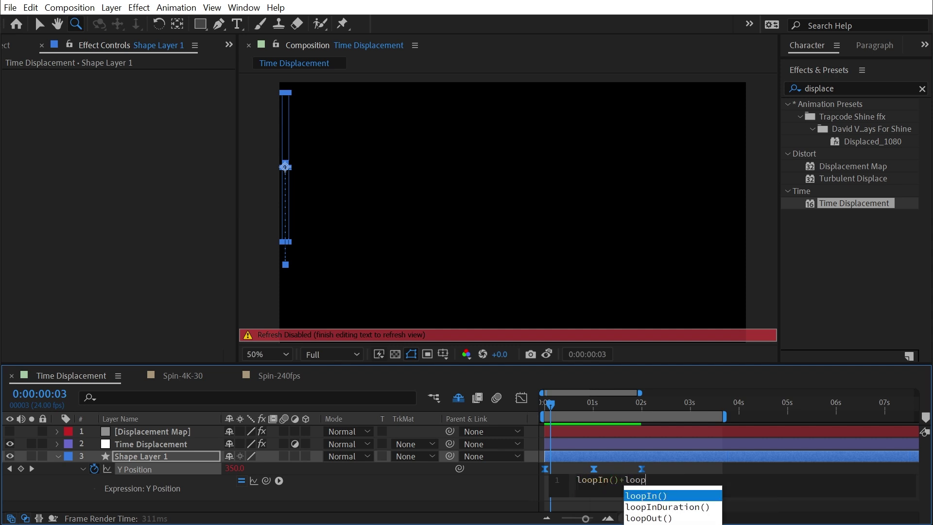
{"action": "key", "text": "Return"}
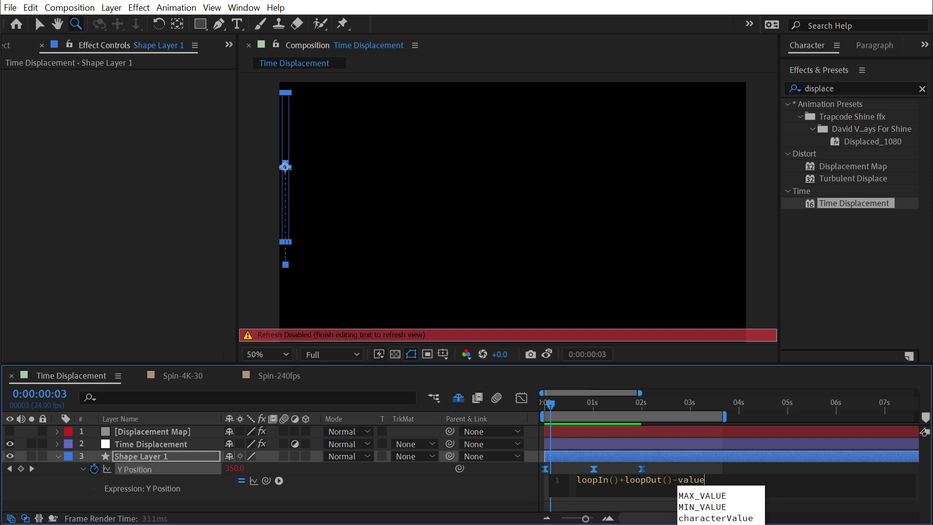
{"action": "left_click", "coordinate": [422, 481]}
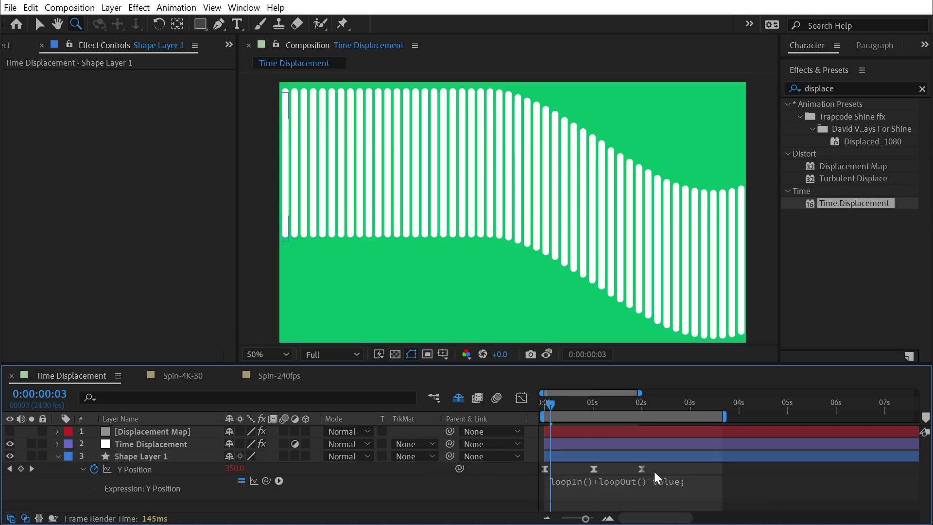
Move the three Y Position keyframes so the first sits at about 1.25 seconds, and set the work area from 0:00:01:10 to about 5.4 seconds
{"action": "left_click", "coordinate": [558, 477]}
{"action": "left_click_drag", "start_coordinate": [593, 469], "coordinate": [644, 479]}
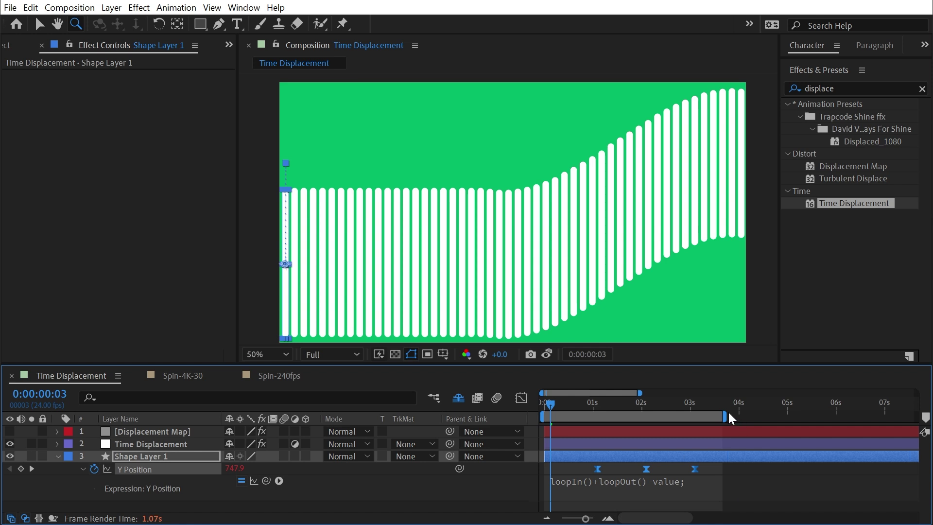
{"action": "left_click_drag", "start_coordinate": [756, 415], "coordinate": [808, 417]}
{"action": "key", "text": "space"}
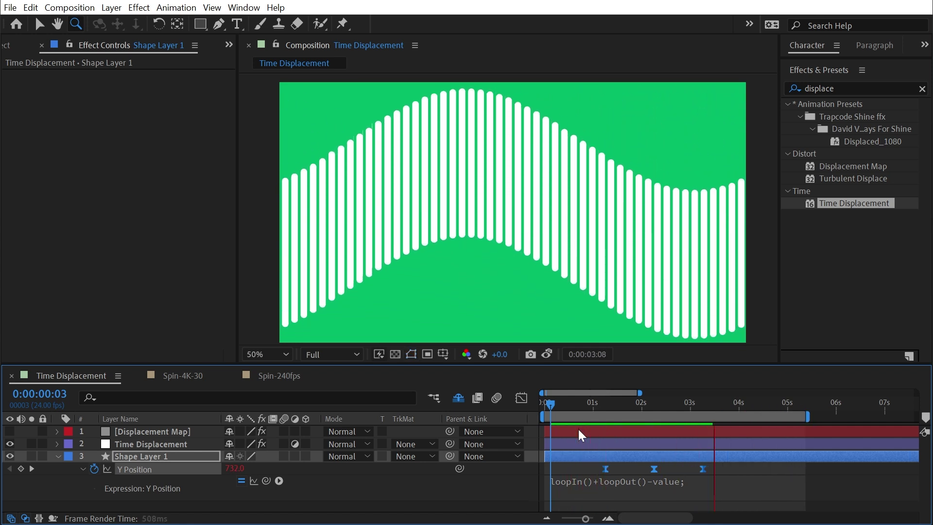
{"action": "left_click", "coordinate": [613, 406]}
{"action": "key", "text": "b"}
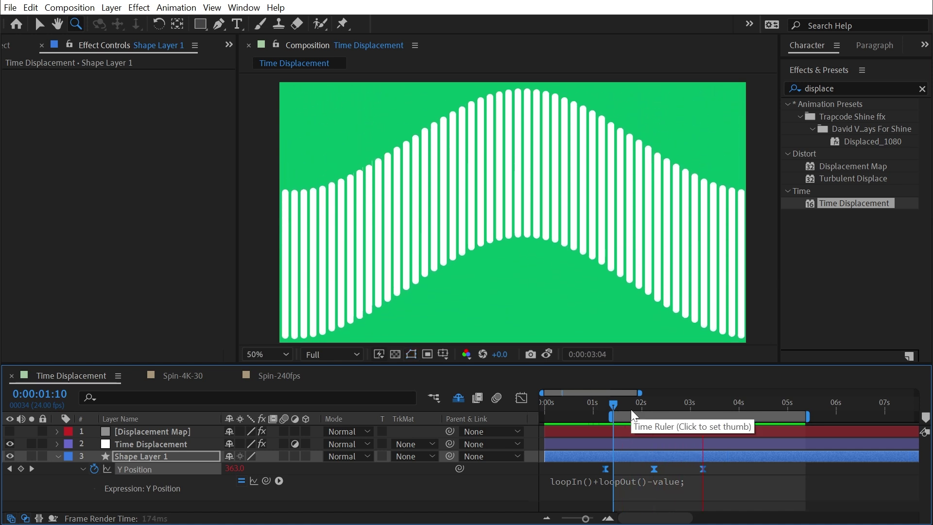
Compare the looping lines with the Time Displacement layer turned off and on during playback
{"action": "left_click", "coordinate": [15, 445]}
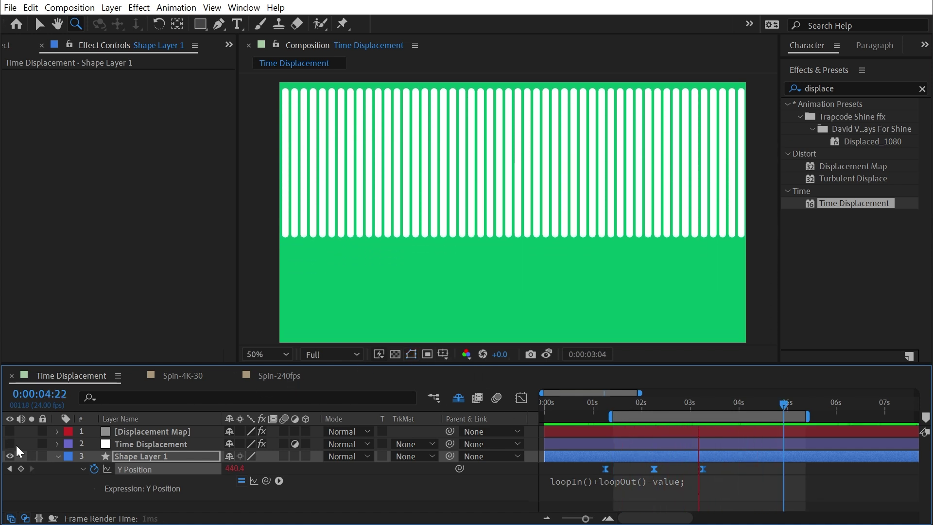
{"action": "left_click", "coordinate": [8, 443]}
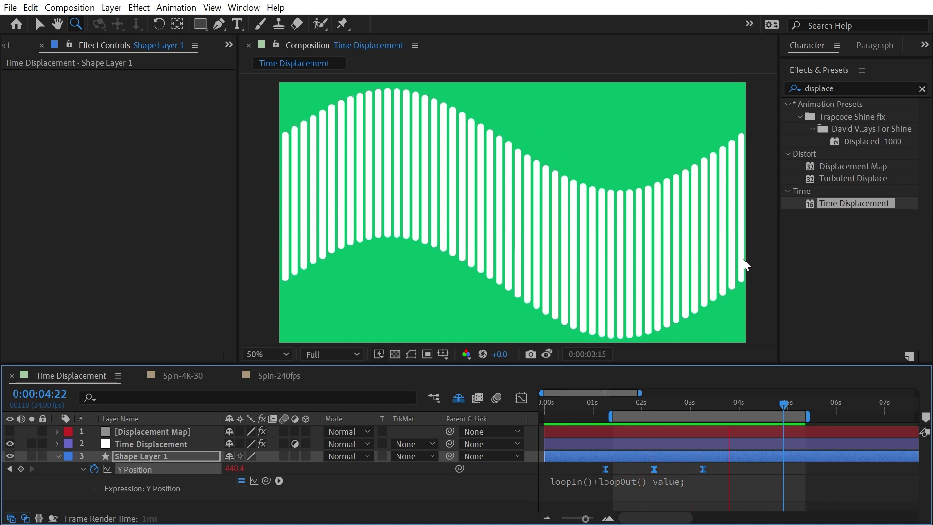
{"action": "key", "text": "space"}
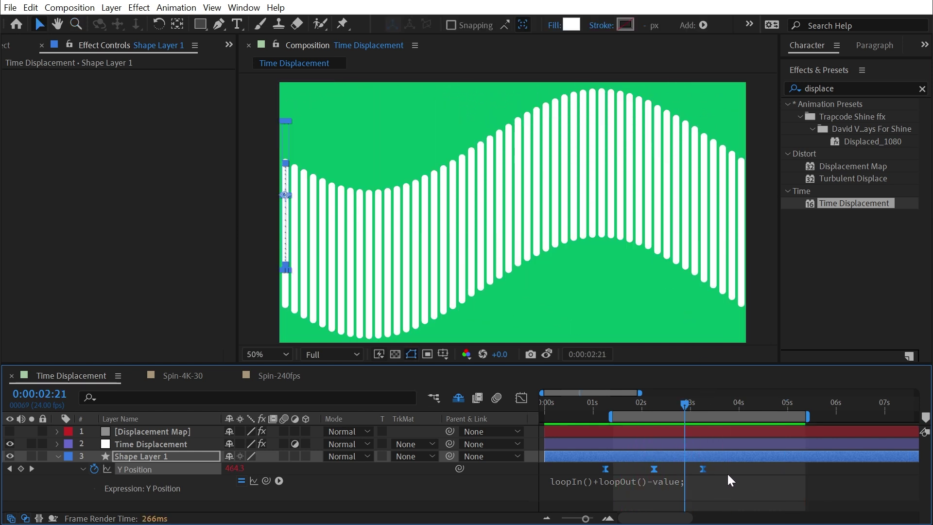
Strengthen the easing of all three Y Position keyframes in the speed graph and preview the sharper motion
{"action": "left_click_drag", "start_coordinate": [729, 473], "coordinate": [610, 475]}
{"action": "key", "text": "shift+F3"}
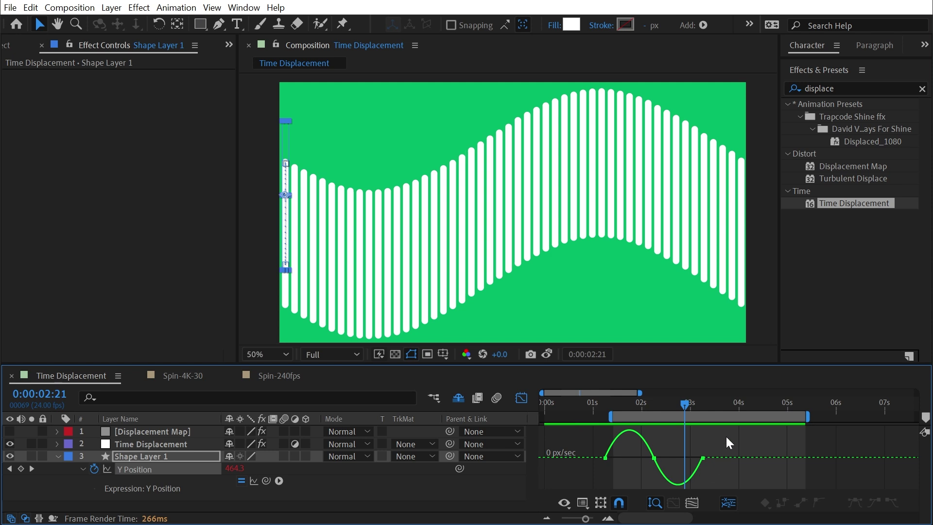
{"action": "left_click_drag", "start_coordinate": [708, 448], "coordinate": [639, 458]}
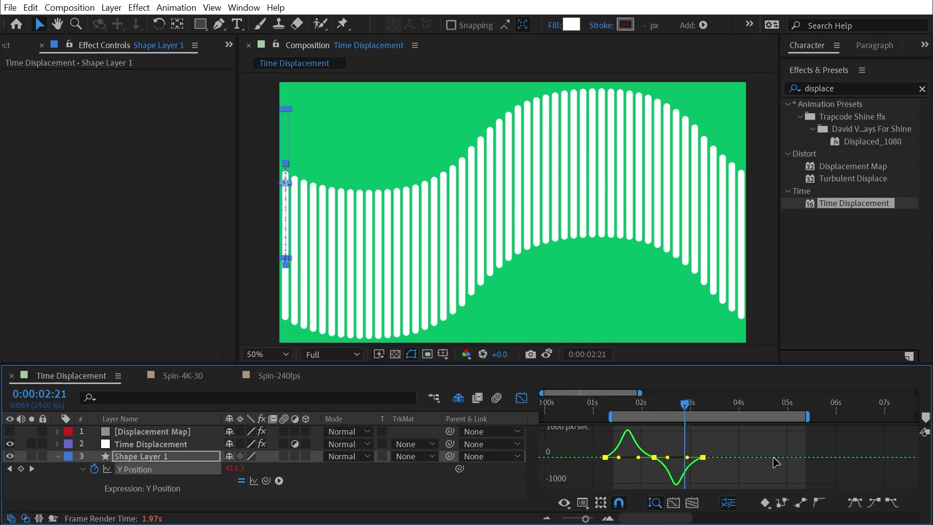
{"action": "key", "text": "space"}
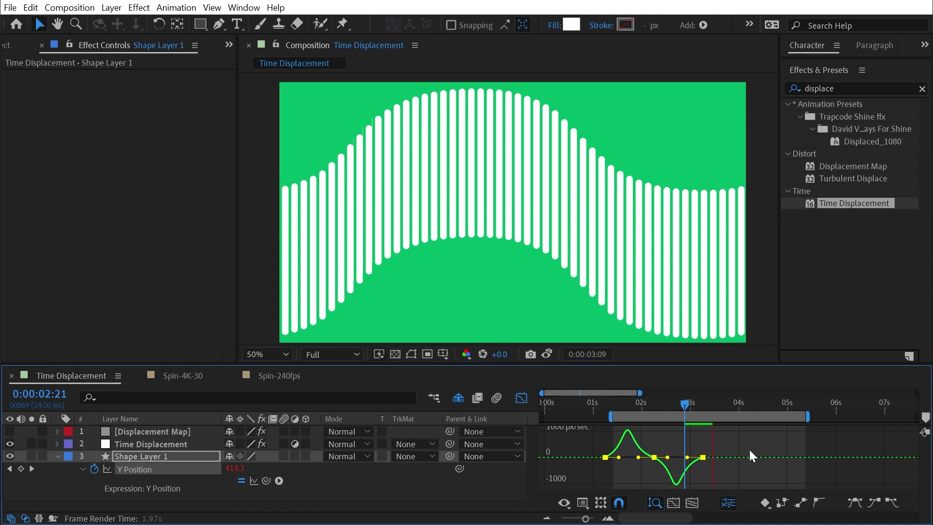
Show the Displacement Map, apply the Curves effect to it and bend the RGB curve into an S shape
{"action": "left_click", "coordinate": [164, 443]}
{"action": "left_click", "coordinate": [163, 432]}
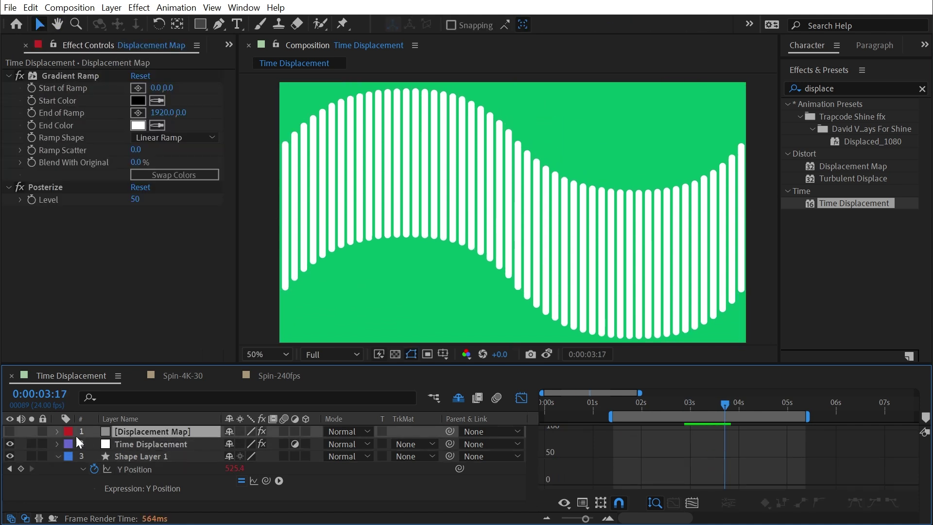
{"action": "left_click", "coordinate": [10, 432]}
{"action": "key", "text": "space"}
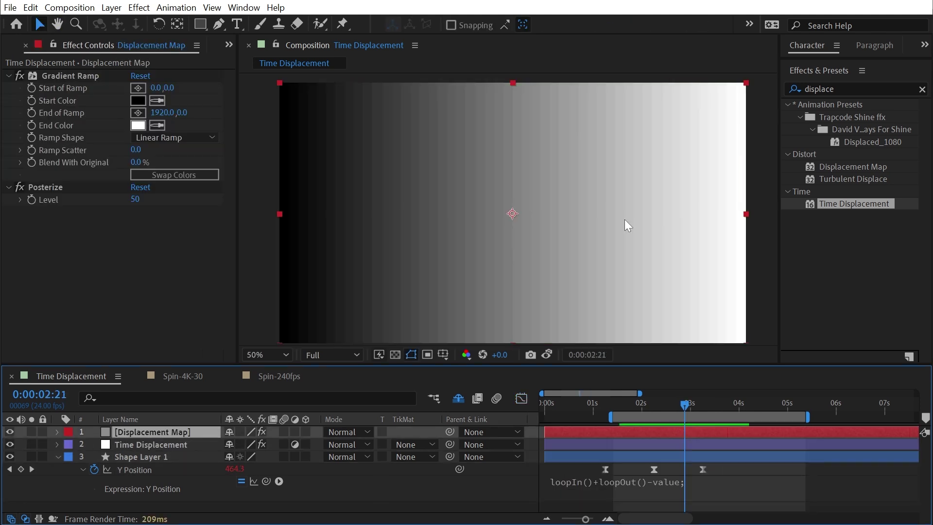
{"action": "double_click", "coordinate": [830, 88]}
{"action": "type", "text": "curves"}
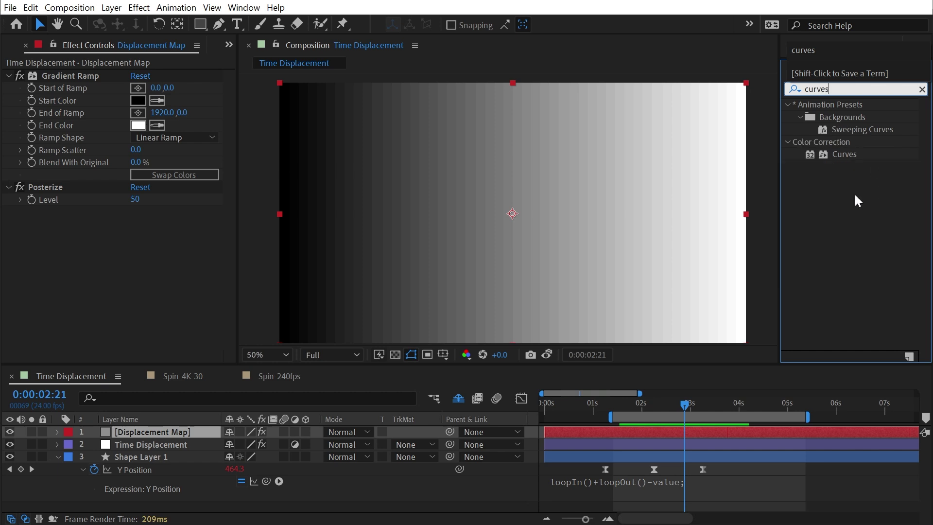
{"action": "left_click_drag", "start_coordinate": [843, 154], "coordinate": [173, 234]}
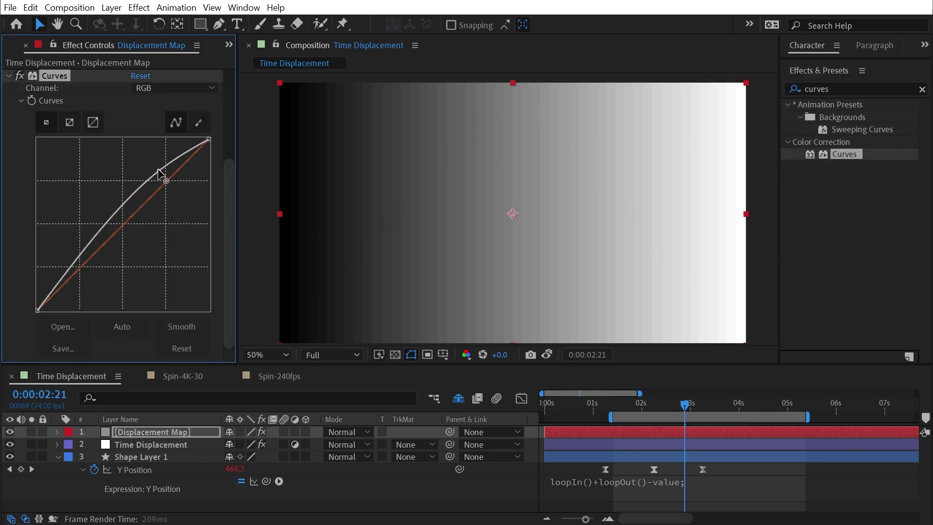
{"action": "left_click_drag", "start_coordinate": [85, 255], "coordinate": [85, 271]}
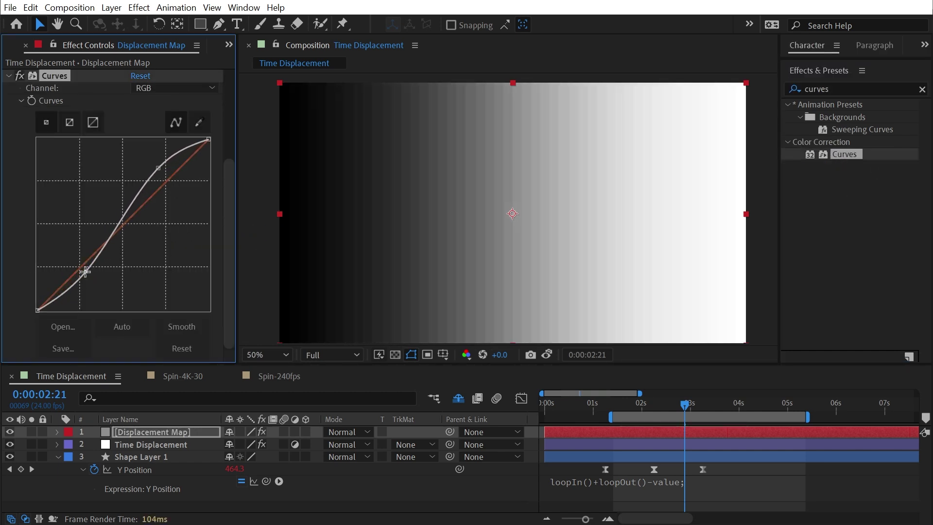
Compare the gradient and the displaced lines with the Curves effect turned off and on
{"action": "left_click", "coordinate": [19, 76]}
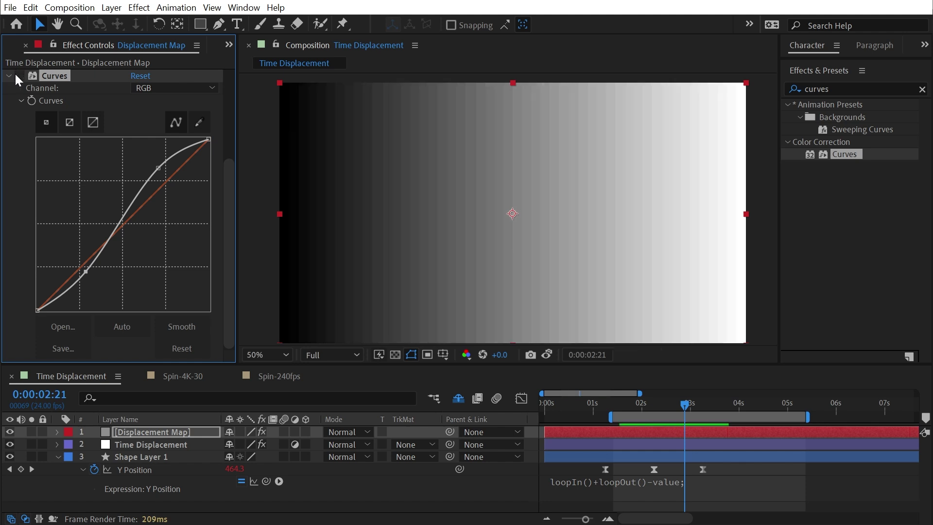
{"action": "left_click", "coordinate": [20, 75]}
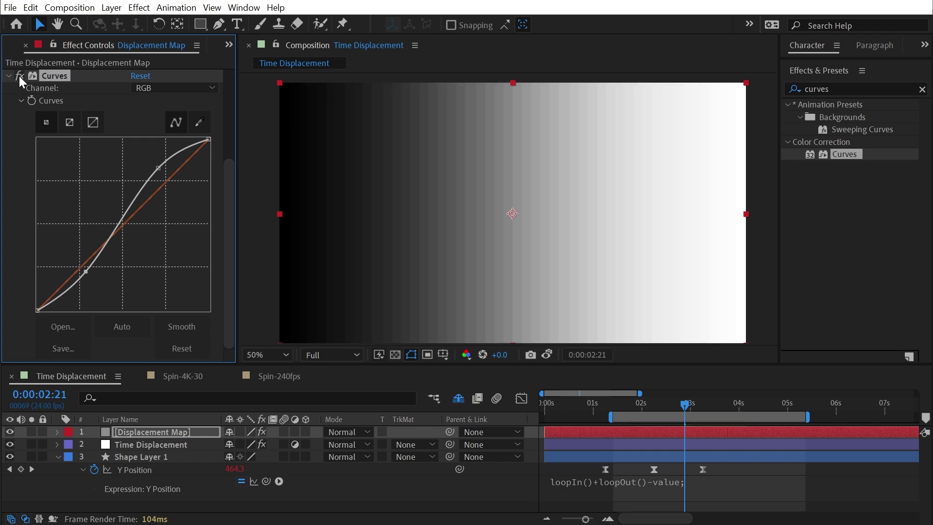
{"action": "left_click", "coordinate": [9, 432]}
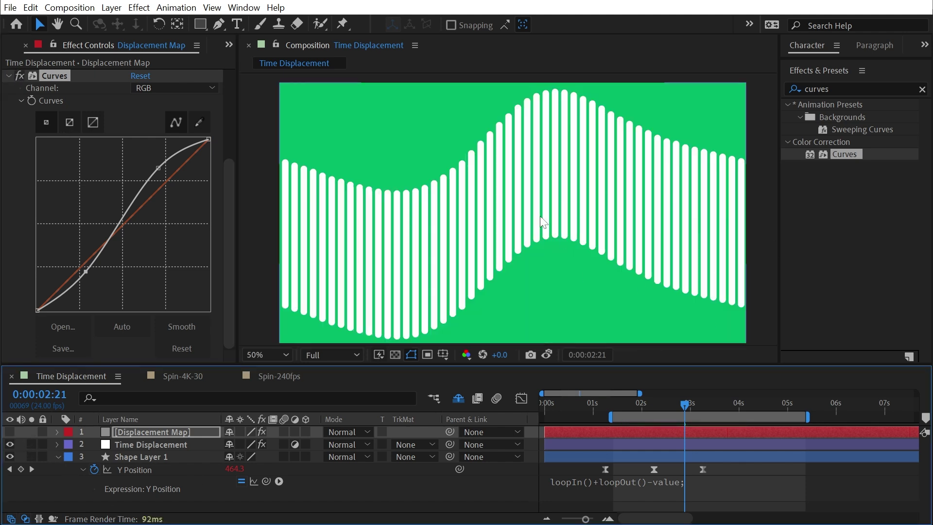
{"action": "left_click", "coordinate": [20, 74]}
{"action": "left_click", "coordinate": [20, 74]}
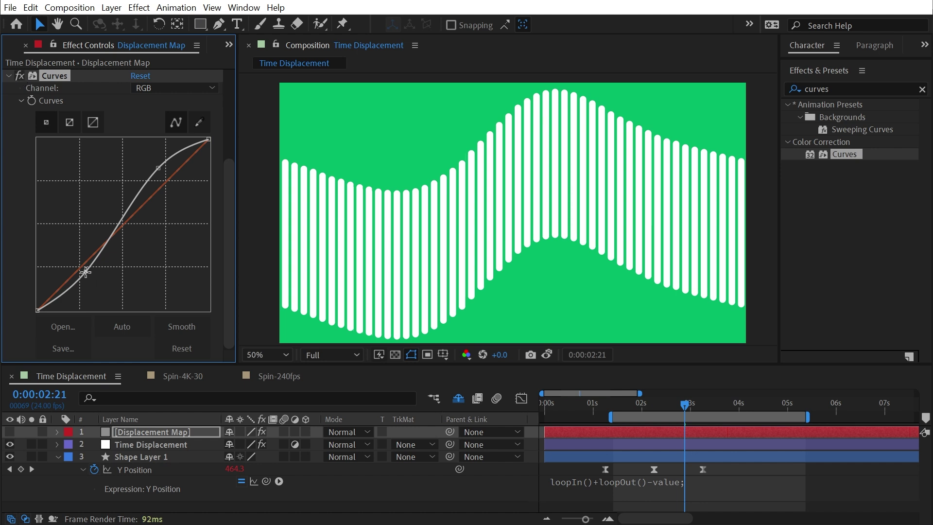
Convert the Y Position keyframes to linear and compare the lines with Curves turned off and on
{"action": "left_click", "coordinate": [134, 470]}
{"action": "left_click", "coordinate": [654, 470], "text": "ctrl"}
{"action": "left_click", "coordinate": [159, 433]}
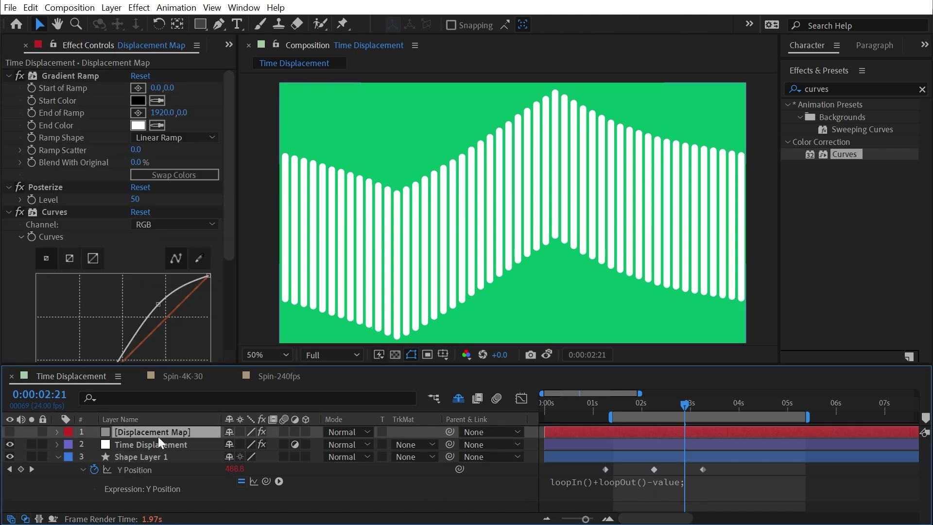
{"action": "left_click", "coordinate": [22, 214]}
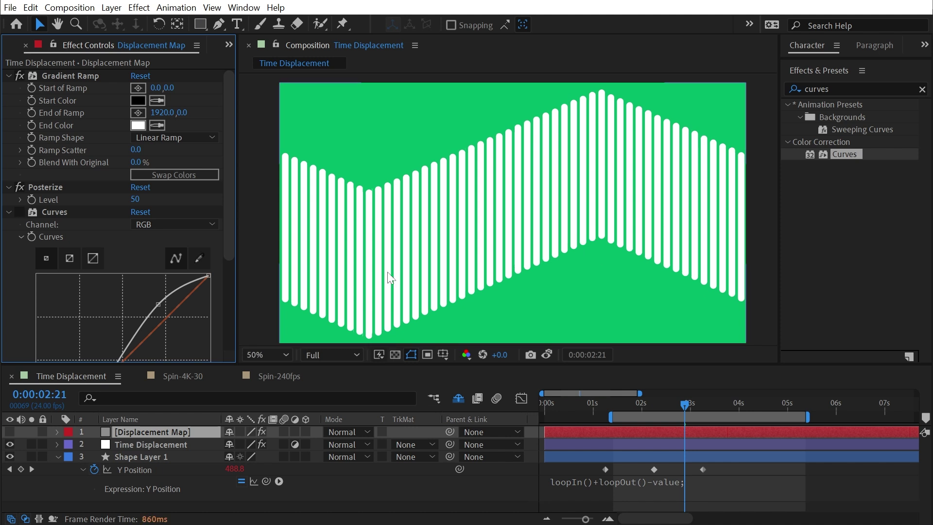
{"action": "left_click", "coordinate": [19, 213]}
Reset the Curves effect, shape an inverted S with raised shadows and lowered highlights, and show the Displacement Map
{"action": "scroll", "coordinate": [12, 293], "scroll_direction": "down", "scroll_amount": 3}
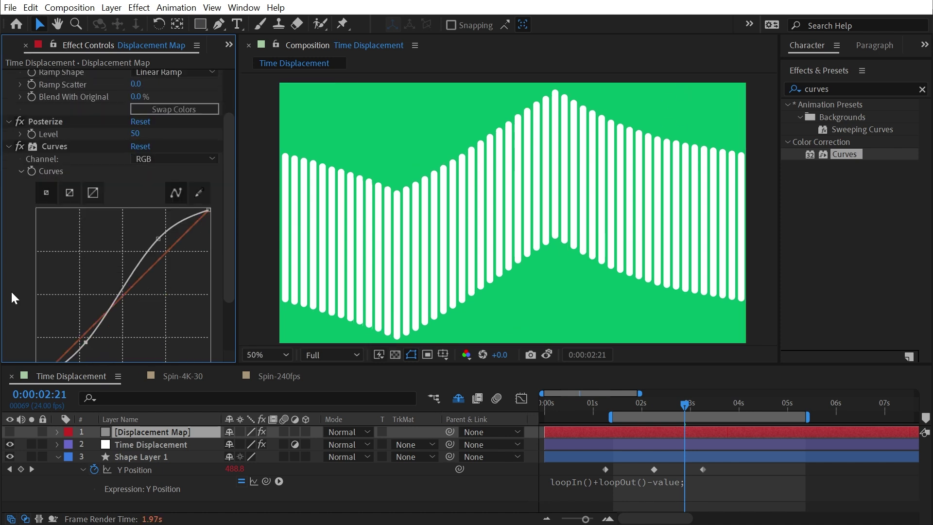
{"action": "left_click", "coordinate": [142, 147]}
{"action": "left_click_drag", "start_coordinate": [92, 327], "coordinate": [77, 305]}
{"action": "left_click_drag", "start_coordinate": [140, 268], "coordinate": [167, 276]}
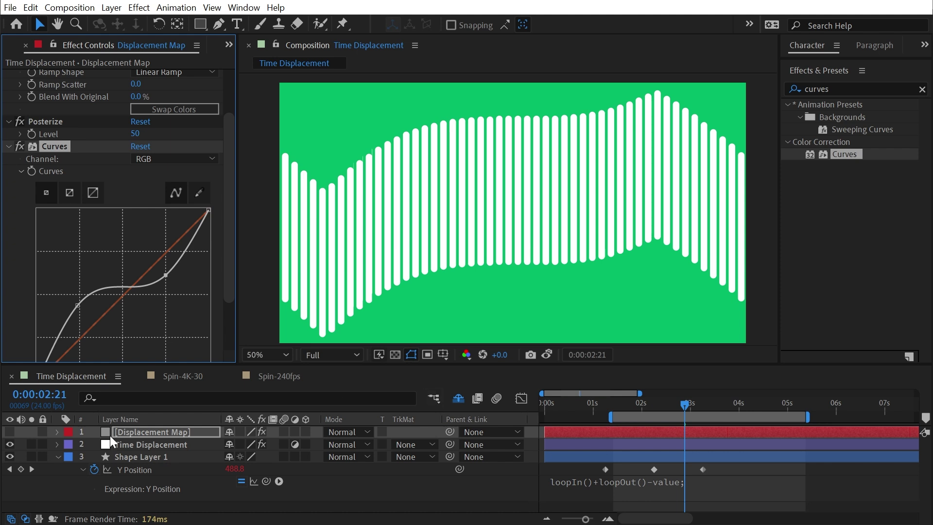
{"action": "left_click", "coordinate": [9, 431]}
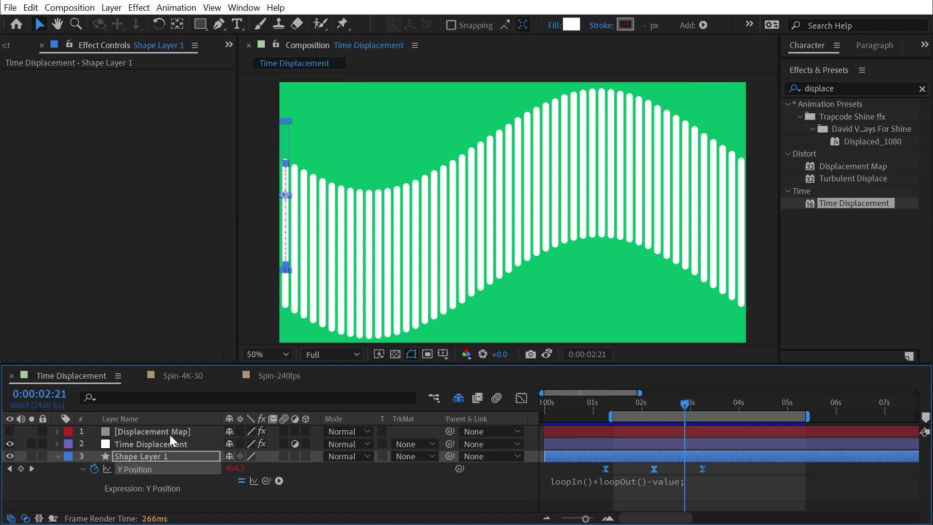
Show the Displacement Map, turn off its Posterize effect and set the Gradient Ramp's shape to Radial Ramp
{"action": "left_click", "coordinate": [170, 433]}
{"action": "left_click", "coordinate": [8, 430]}
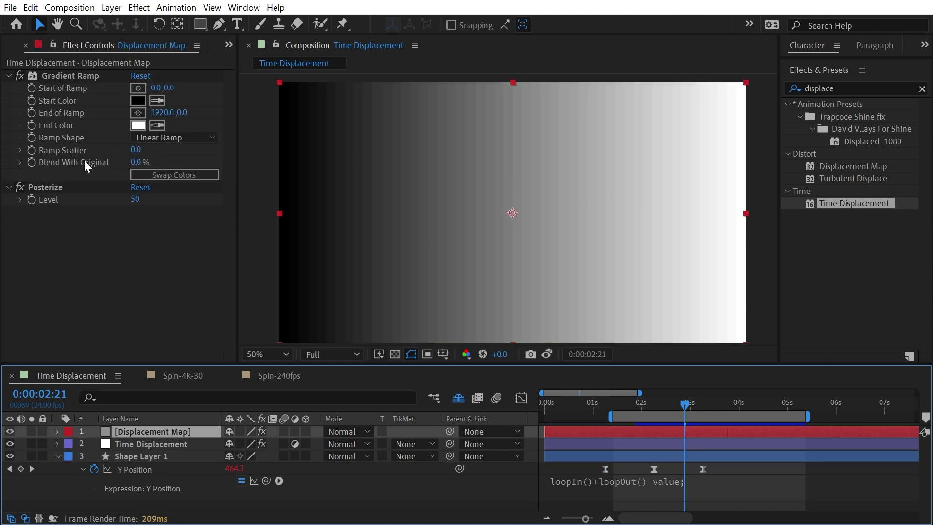
{"action": "left_click", "coordinate": [18, 185]}
{"action": "left_click", "coordinate": [173, 135]}
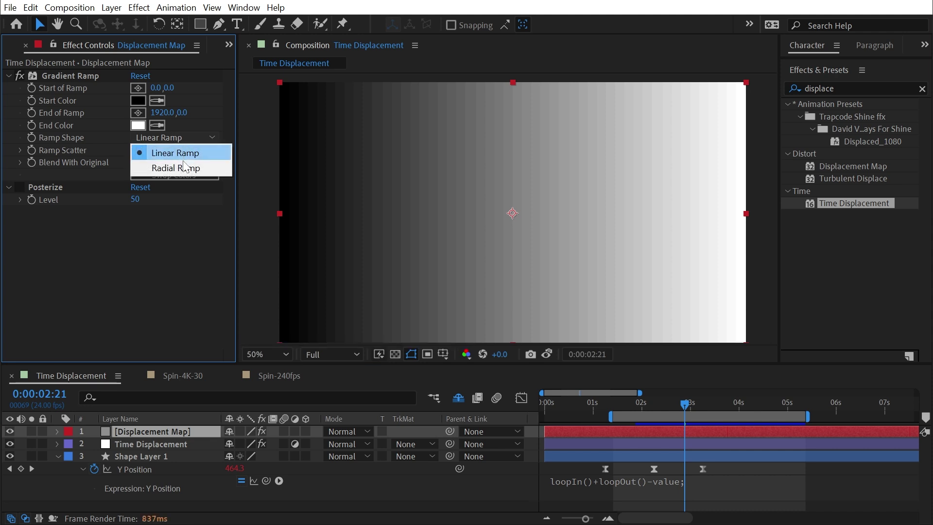
{"action": "left_click", "coordinate": [193, 165]}
Move the start of the ramp to the frame's centre at about 962, 542, then hide the Displacement Map and preview the lines
{"action": "left_click_drag", "start_coordinate": [292, 87], "coordinate": [514, 214]}
{"action": "left_click", "coordinate": [10, 432]}
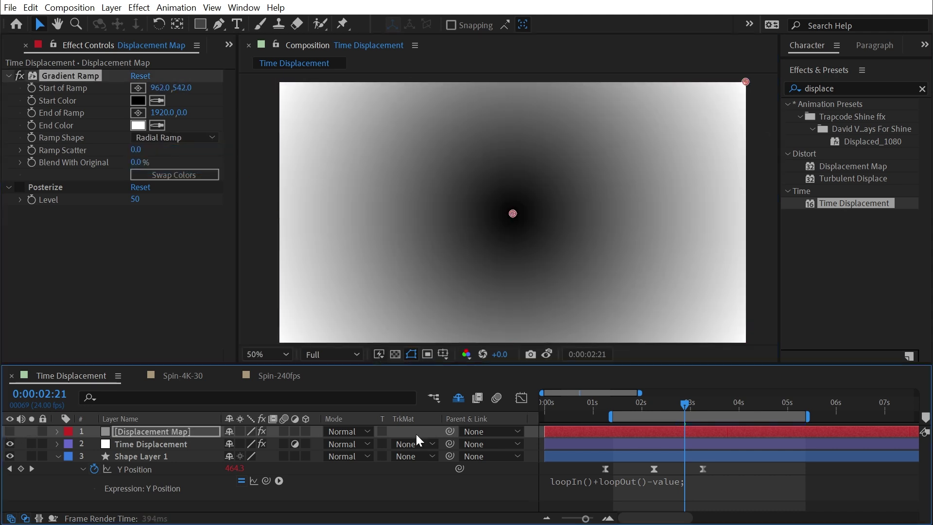
{"action": "key", "text": "space"}
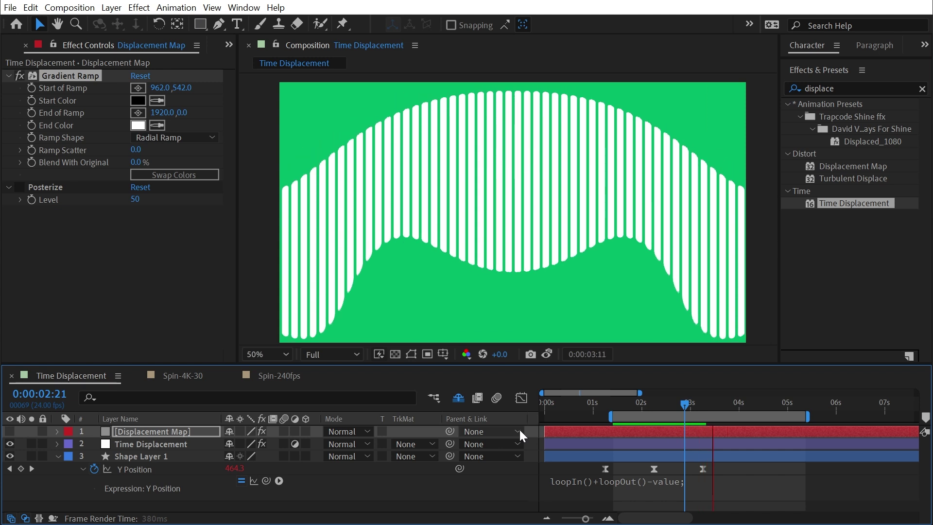